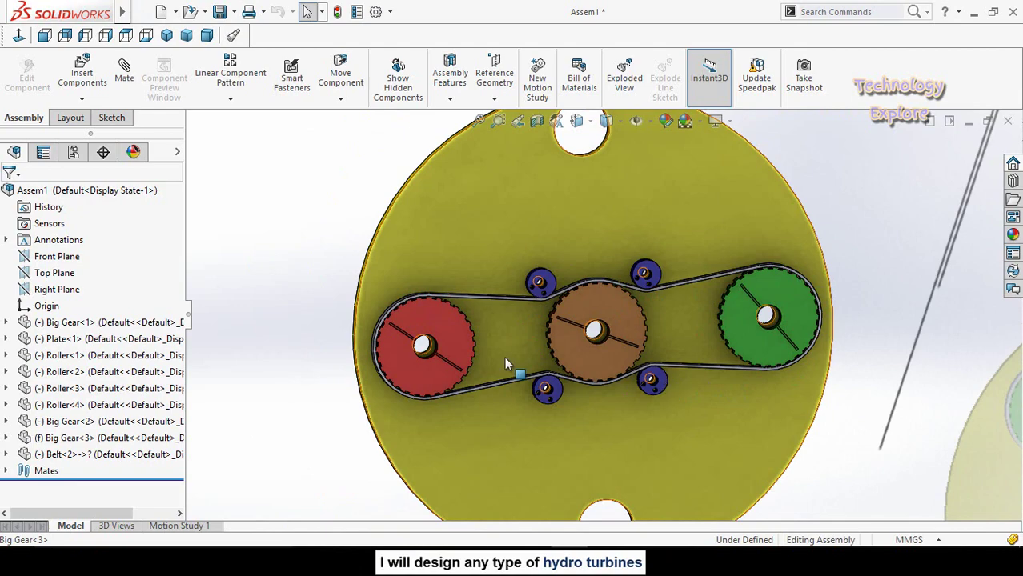
# Examine the belt, gears and rollers on the round plate, including how the belt sits on the red gear's teeth.
pyautogui.scroll(-2, 505, 364)
pyautogui.moveTo(651, 326); pyautogui.dragTo(664, 320, button='middle')
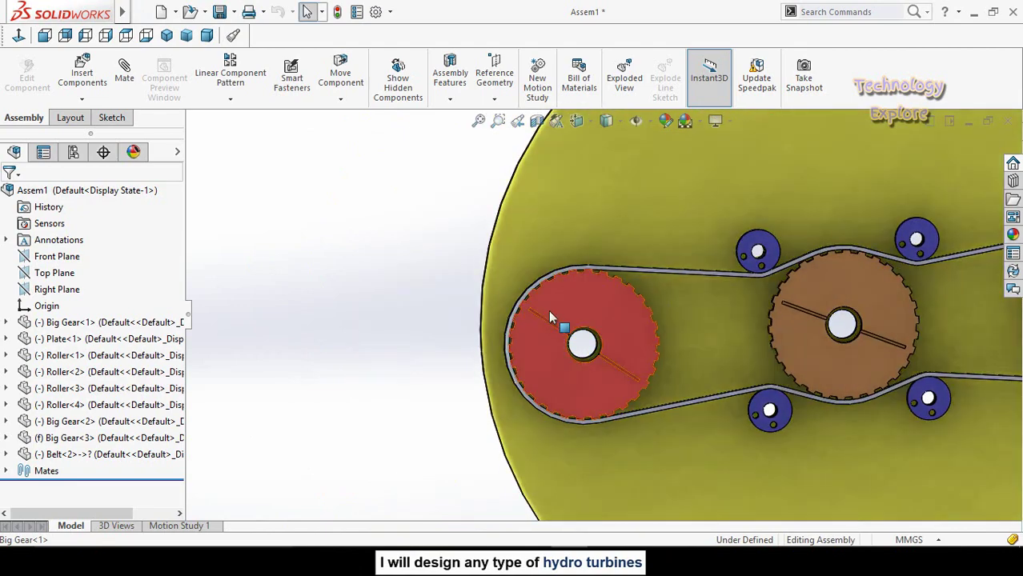
pyautogui.scroll(-5, 550, 318)
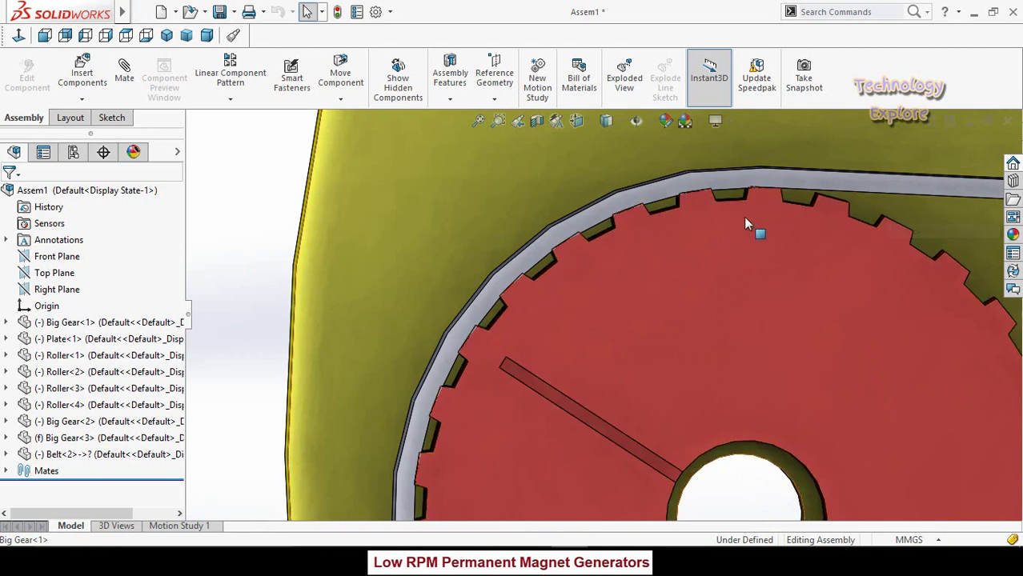
pyautogui.scroll(2, 573, 361)
pyautogui.scroll(3, 678, 262)
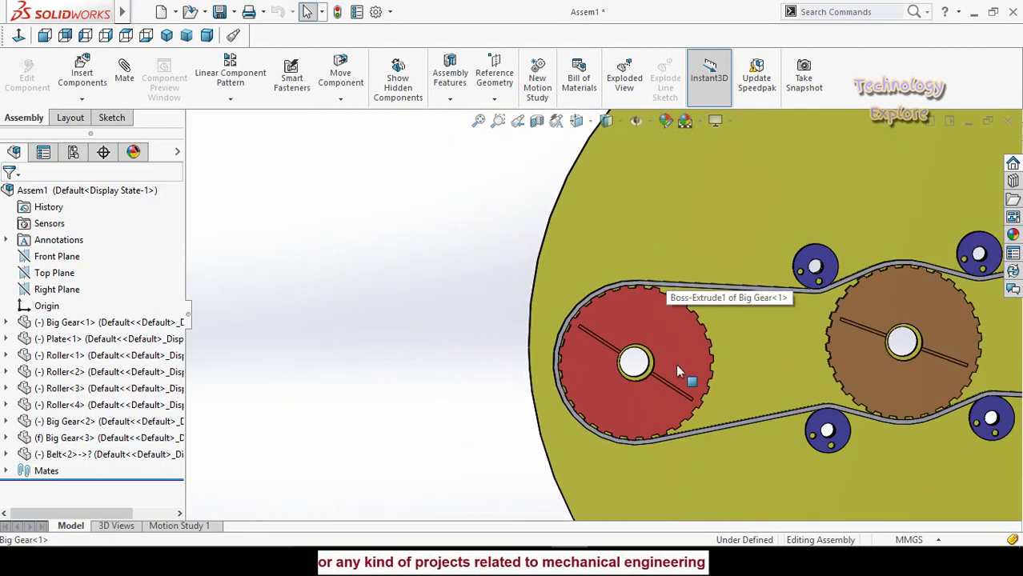
pyautogui.scroll(3, 677, 371)
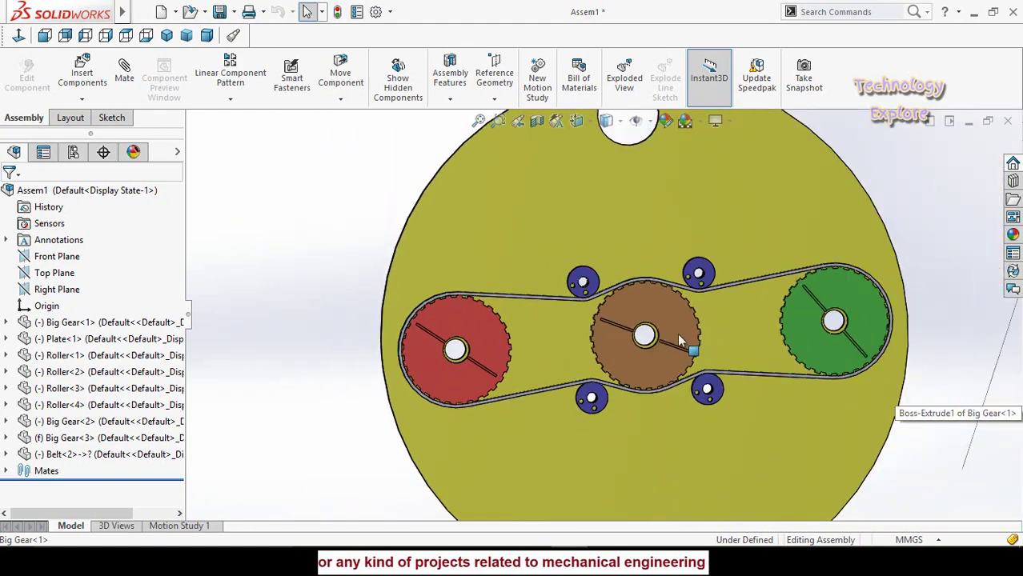
pyautogui.moveTo(681, 341)
pyautogui.mouseDown(button='middle')
pyautogui.moveTo(660, 341)
pyautogui.moveTo(674, 350)
pyautogui.moveTo(655, 355)
pyautogui.moveTo(677, 360)
pyautogui.mouseUp(button='middle')
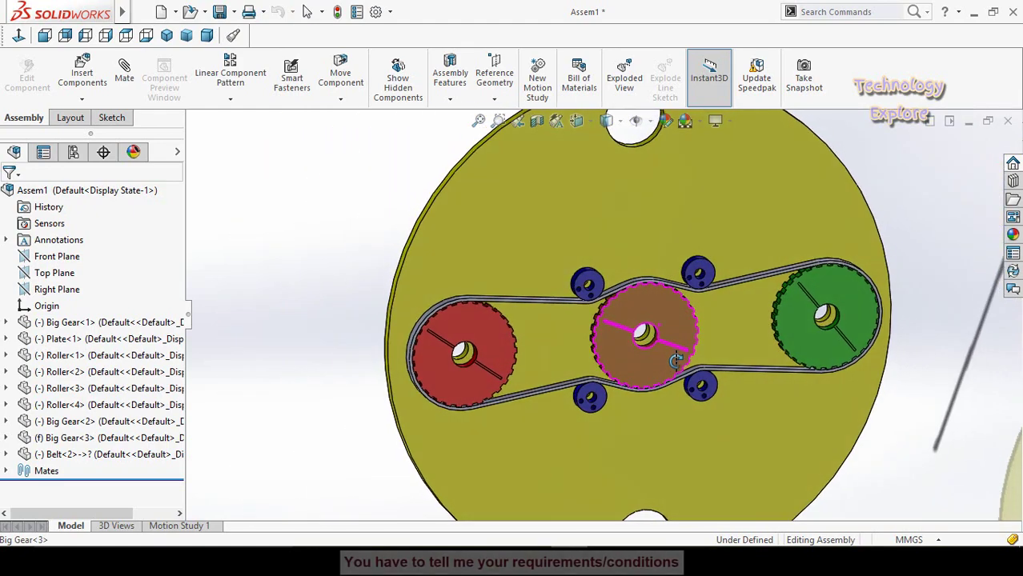
pyautogui.scroll(2, 675, 317)
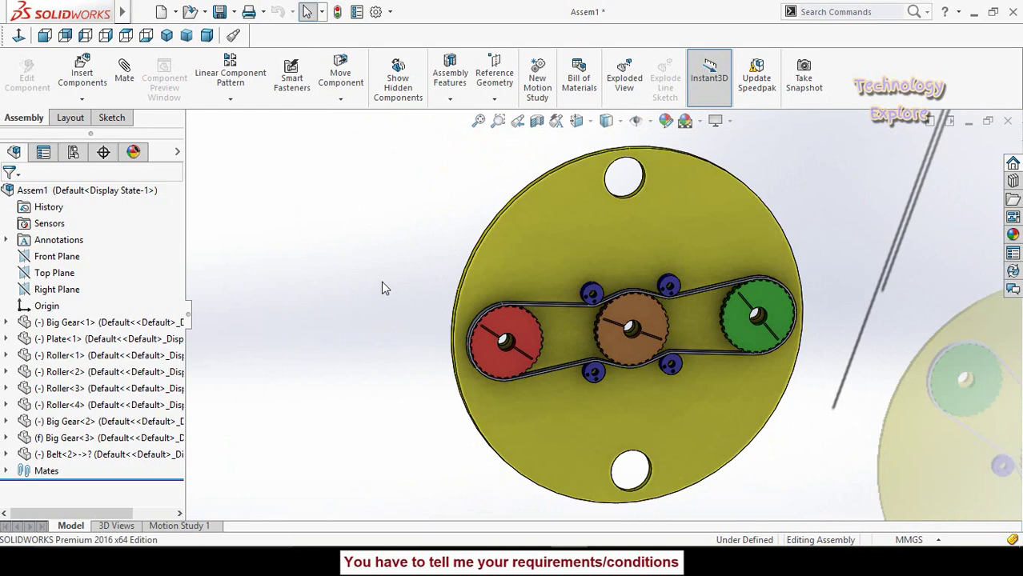
pyautogui.moveTo(382, 281); pyautogui.dragTo(369, 254, button='middle')
pyautogui.scroll(-3, 673, 341)
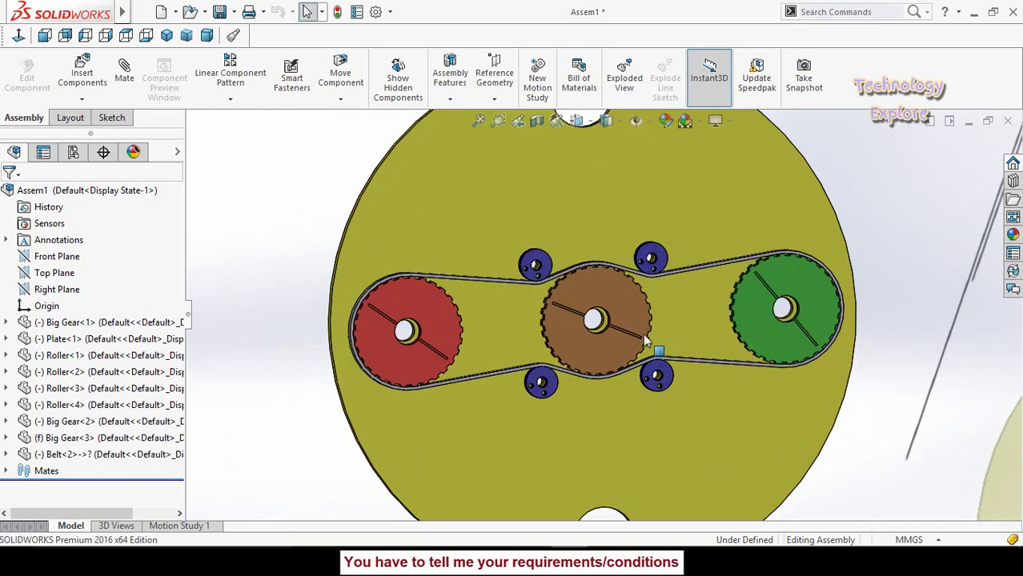
pyautogui.scroll(2, 647, 341)
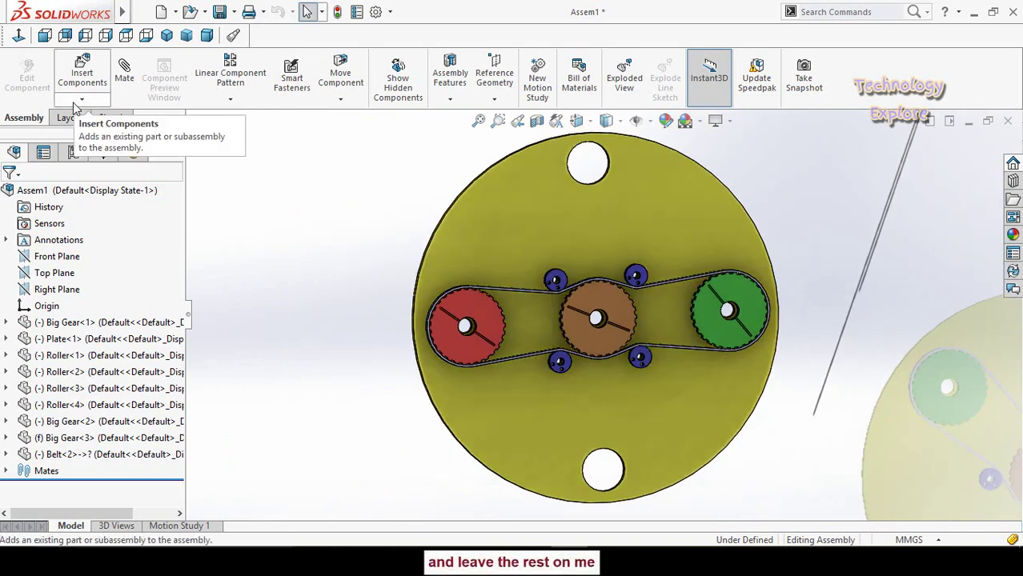
# Create a new part in the assembly with its sketch on the front face of the brown middle gear.
pyautogui.click(81, 99)
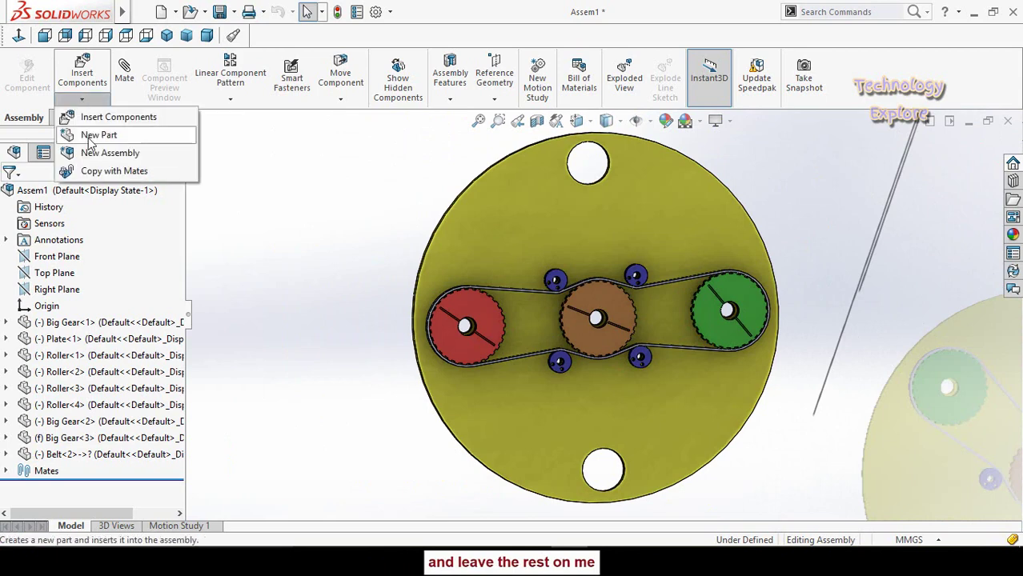
pyautogui.click(101, 138)
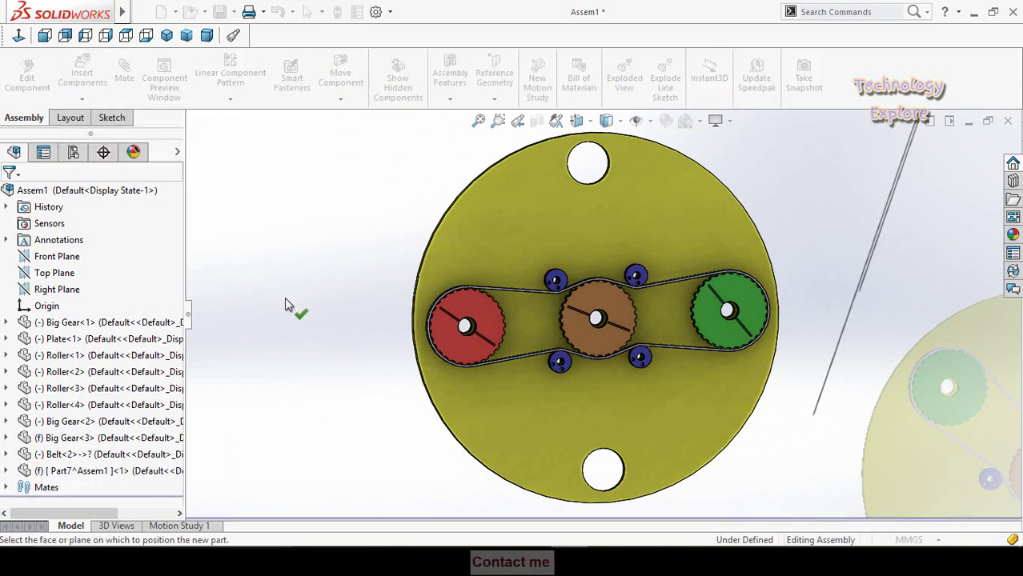
pyautogui.scroll(-2, 640, 332)
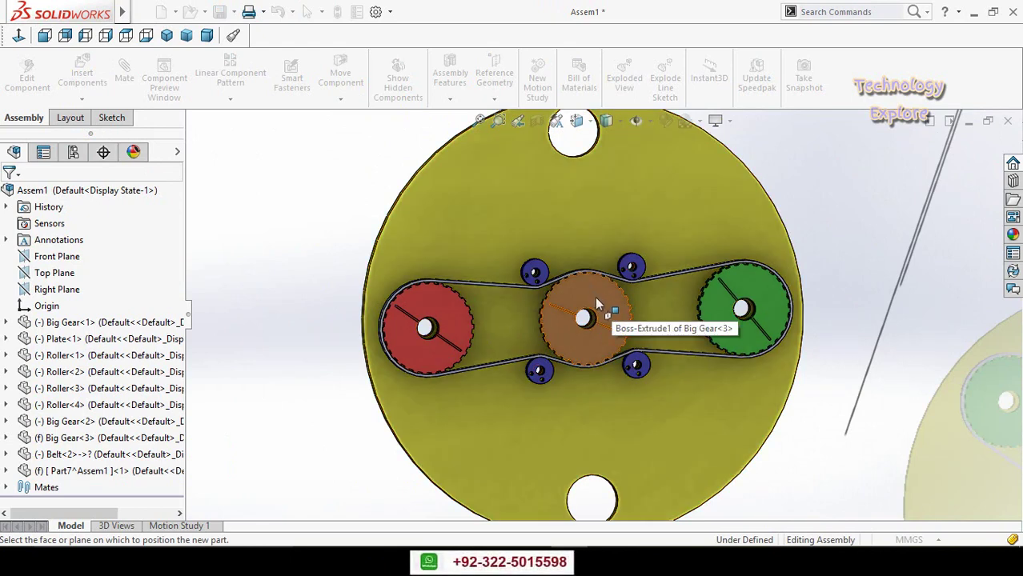
pyautogui.click(596, 298)
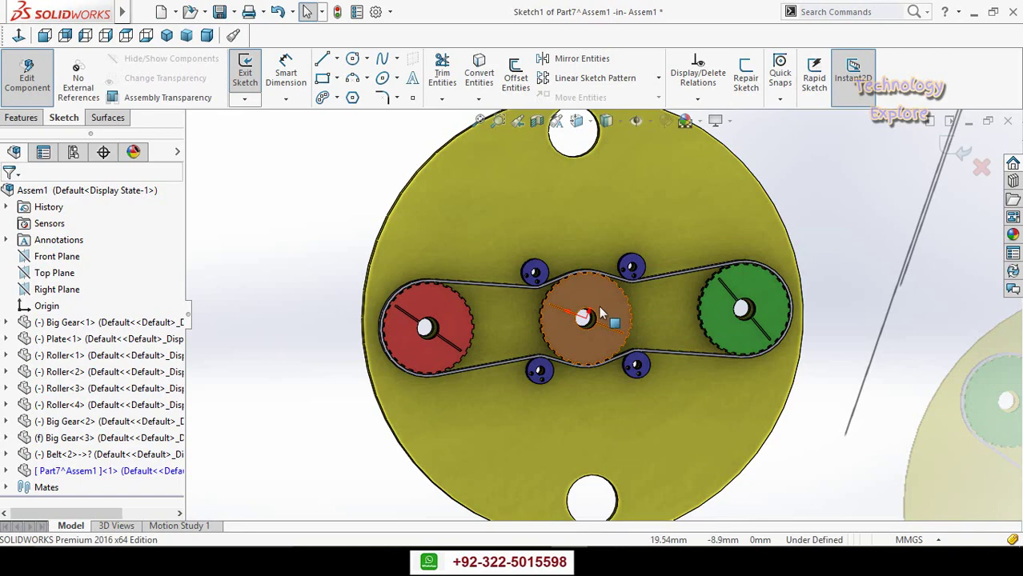
pyautogui.click(18, 37)
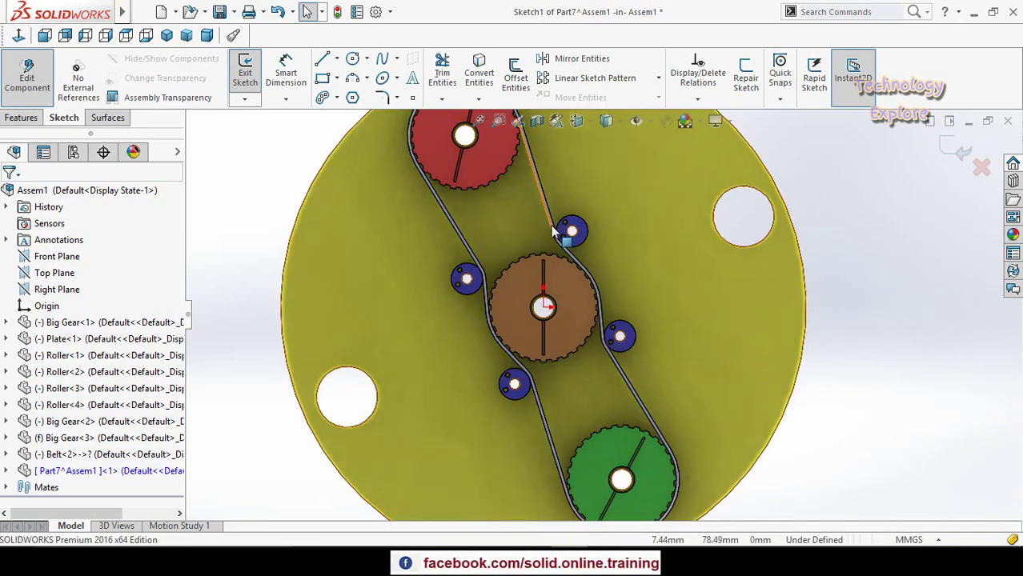
# Convert the belt's Sketch1, found under Extrude-Thin1 of Belt<2>, into entities of the new part's sketch.
pyautogui.scroll(-3, 569, 291)
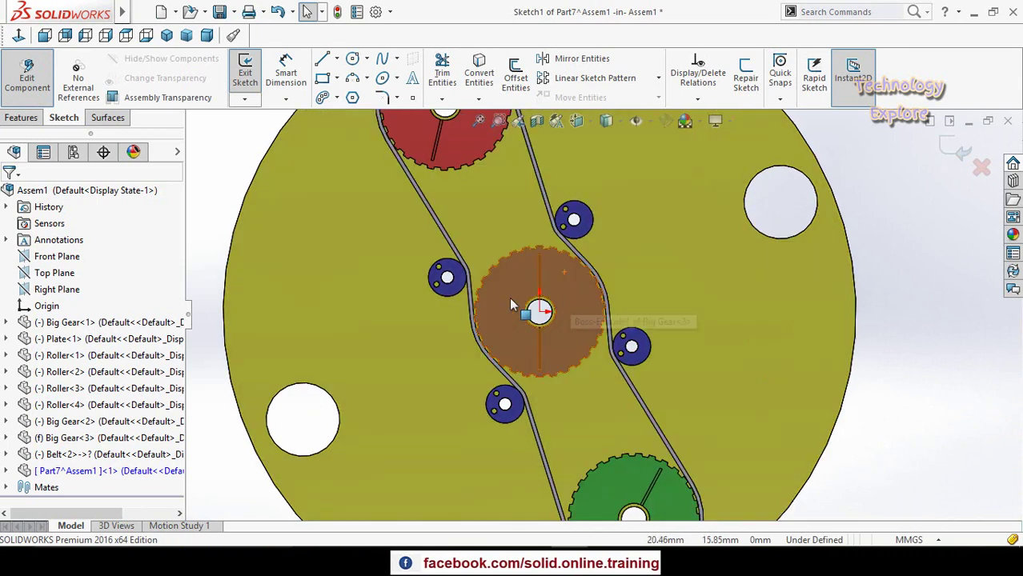
pyautogui.click(5, 453)
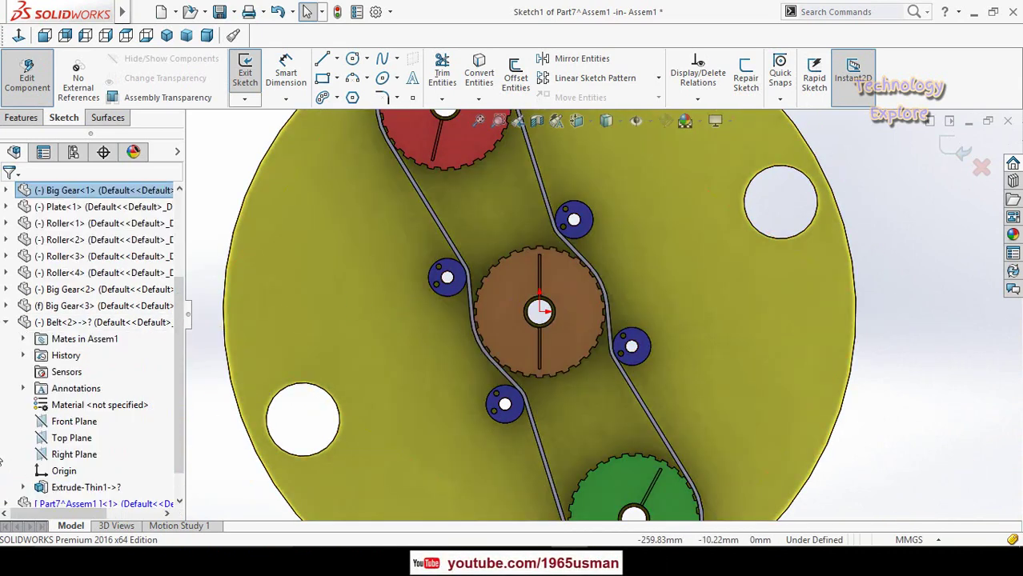
pyautogui.scroll(-1, 2, 367)
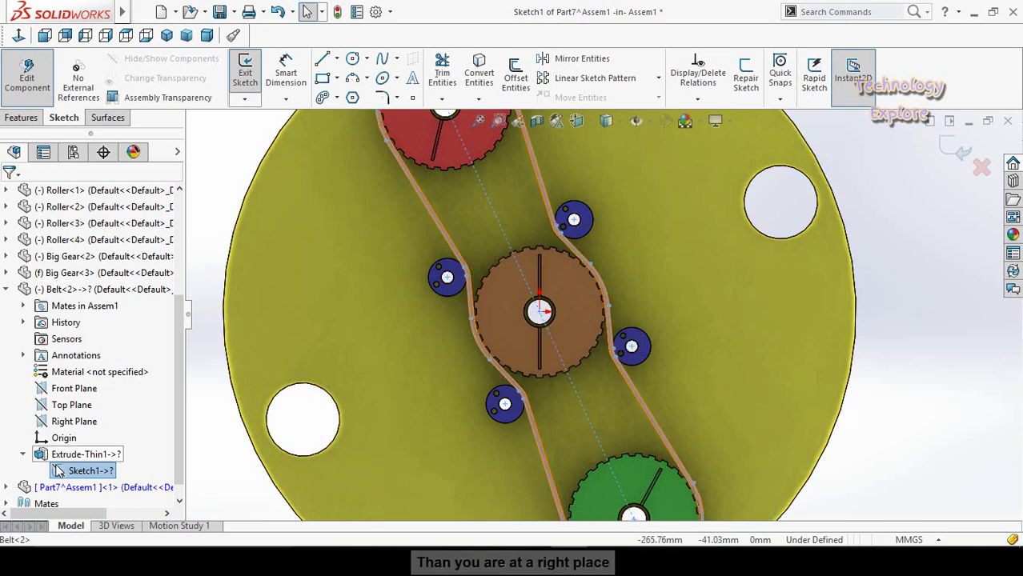
pyautogui.click(480, 73)
pyautogui.scroll(5, 732, 328)
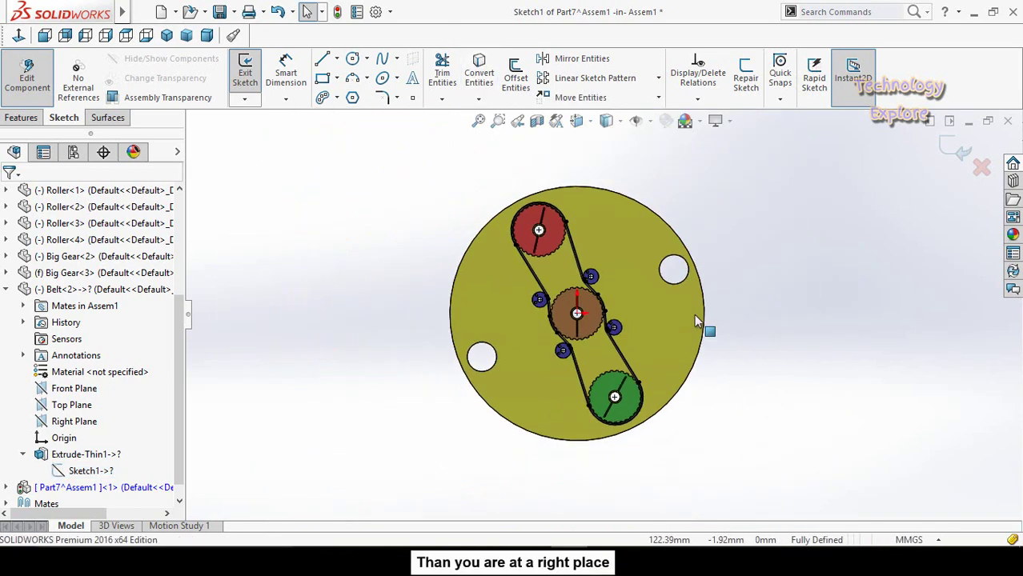
# Offset the entire converted belt outline by 1.50 mm in the reversed direction, with the base geometry turned into construction geometry.
pyautogui.moveTo(738, 164); pyautogui.dragTo(453, 453)
pyautogui.click(561, 400)
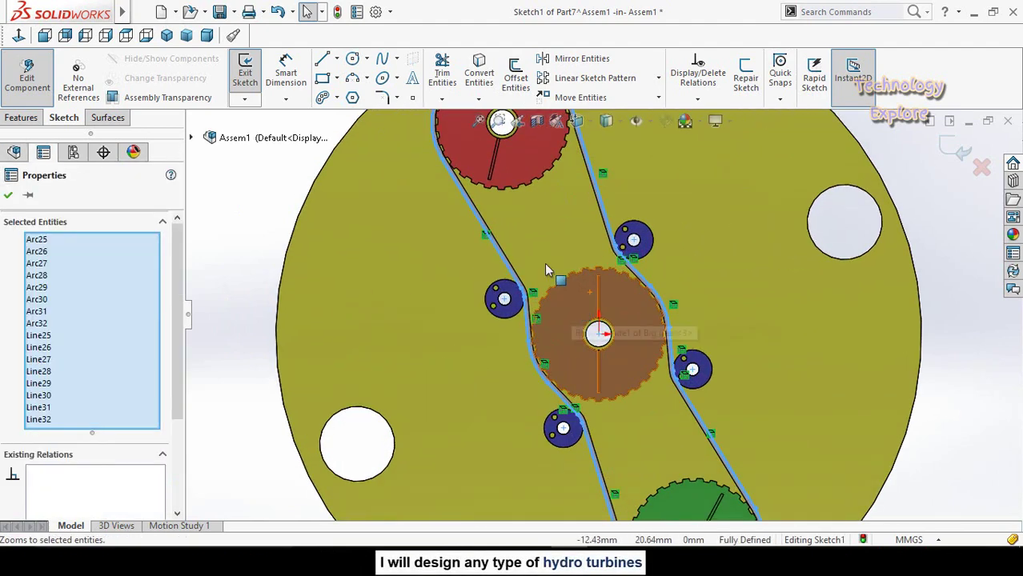
pyautogui.click(517, 80)
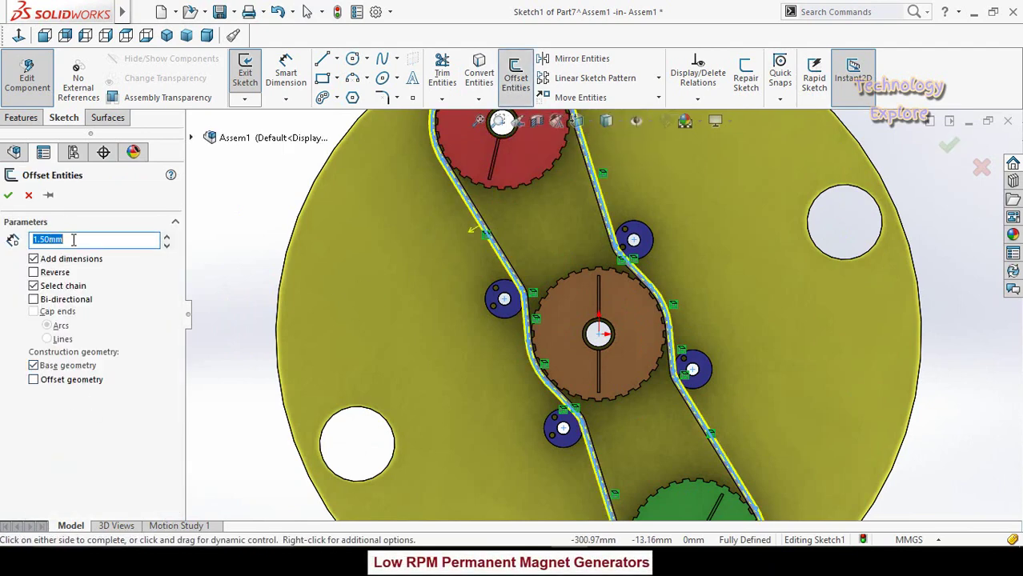
pyautogui.scroll(-2, 645, 346)
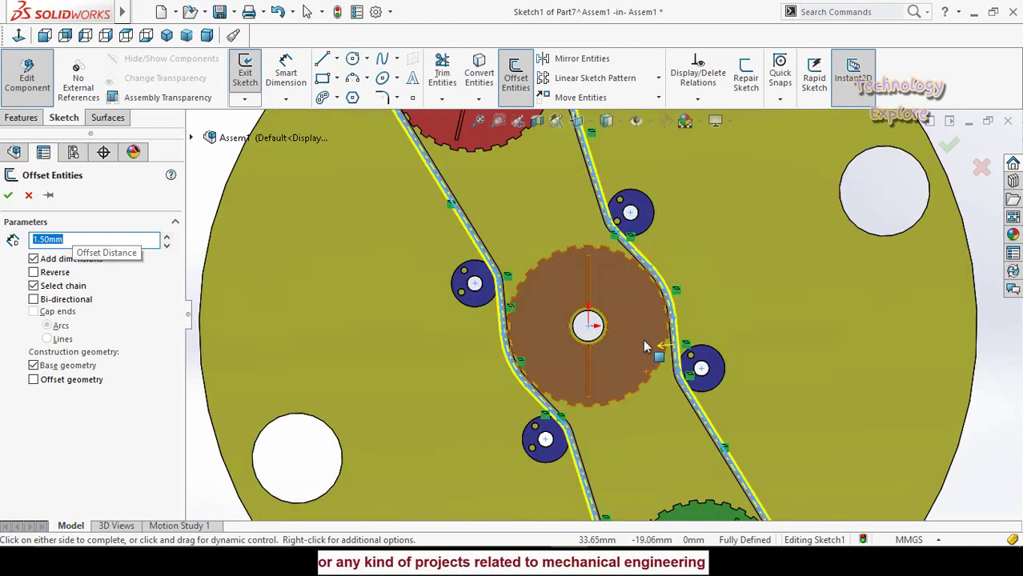
pyautogui.scroll(-4, 664, 336)
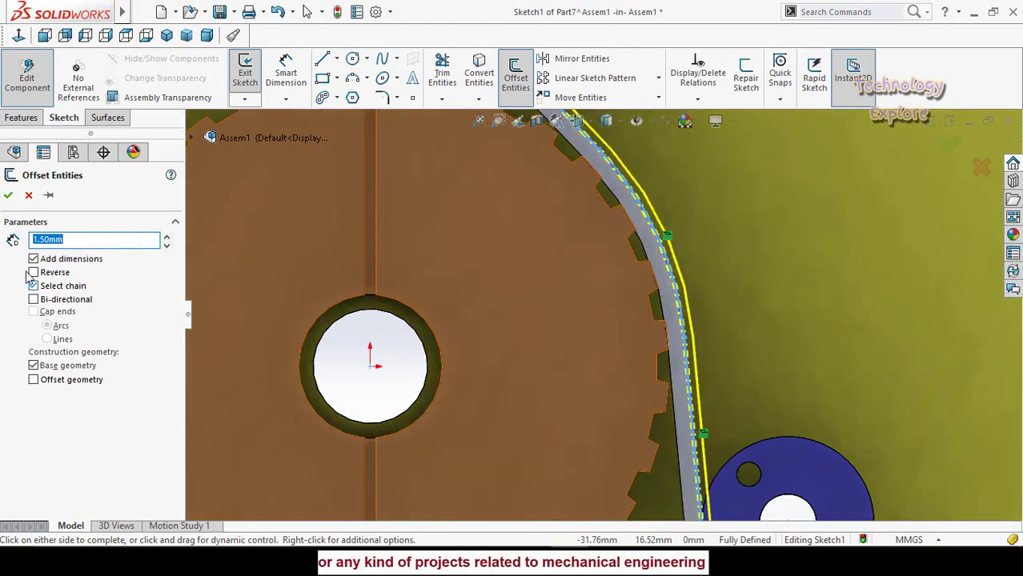
pyautogui.click(34, 272)
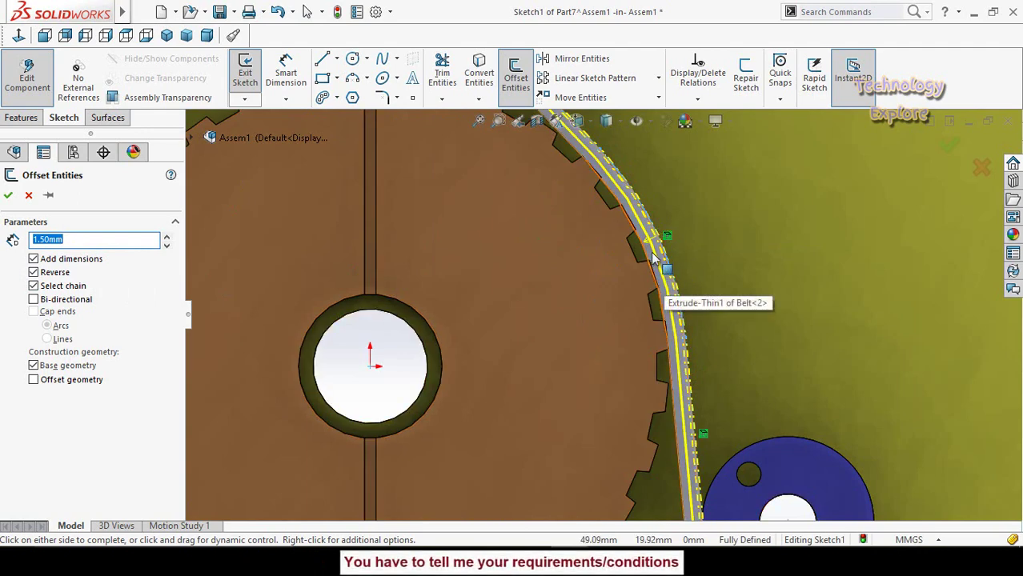
pyautogui.click(33, 365)
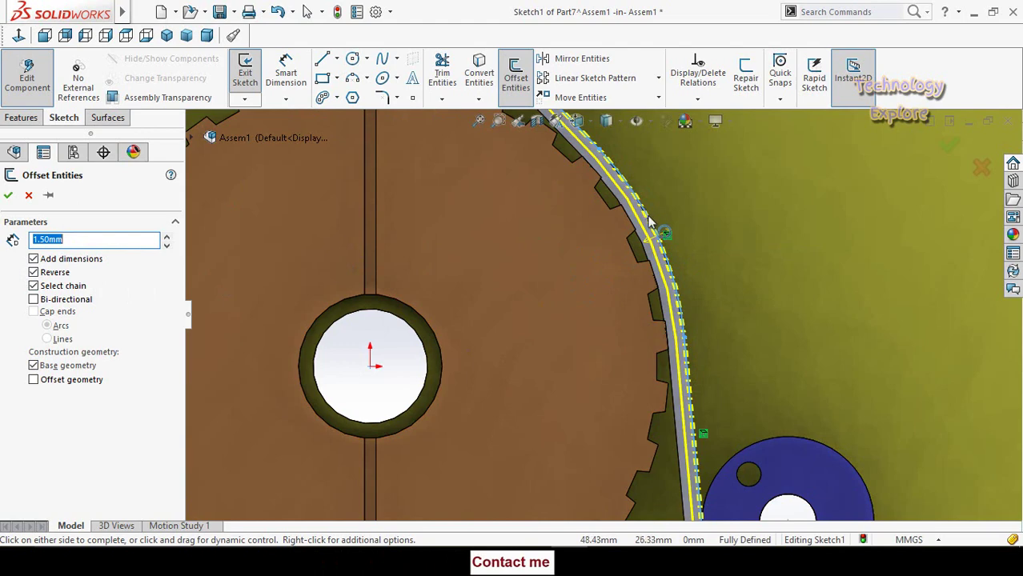
pyautogui.click(8, 196)
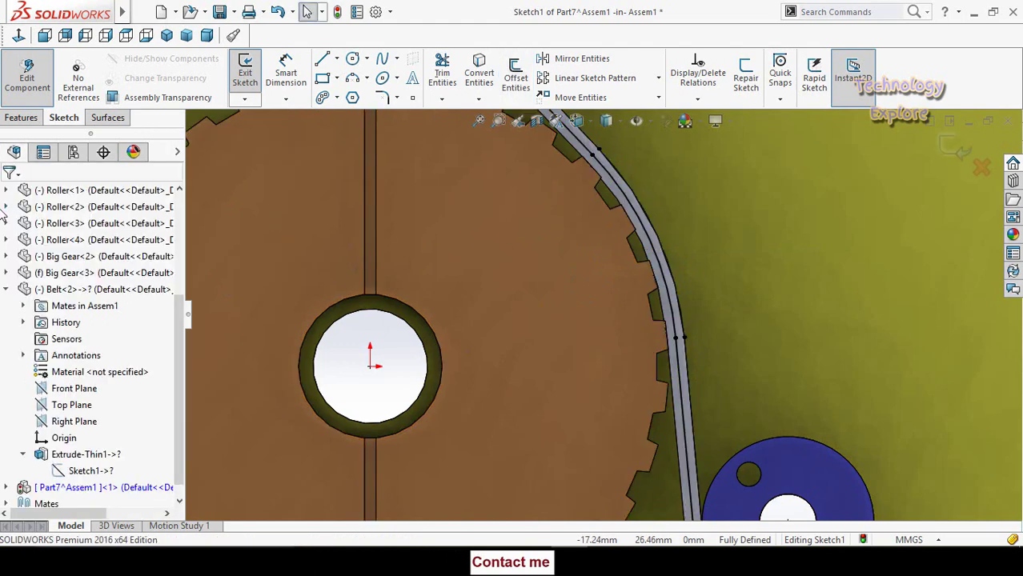
# Inspect the offset belt outline and the properties of its outer arc around the red gear.
pyautogui.scroll(5, 648, 295)
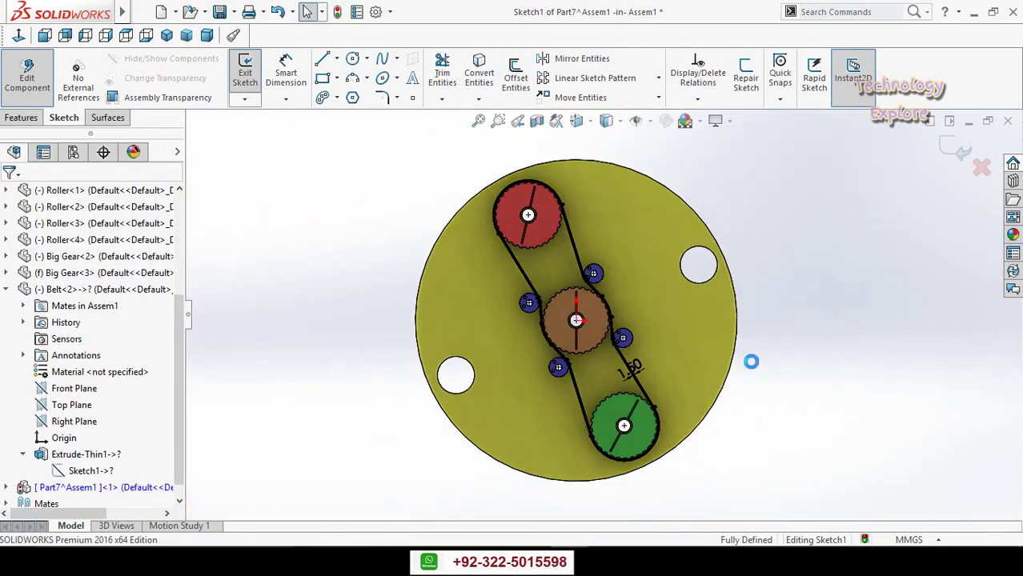
pyautogui.scroll(-10, 650, 302)
pyautogui.scroll(10, 654, 334)
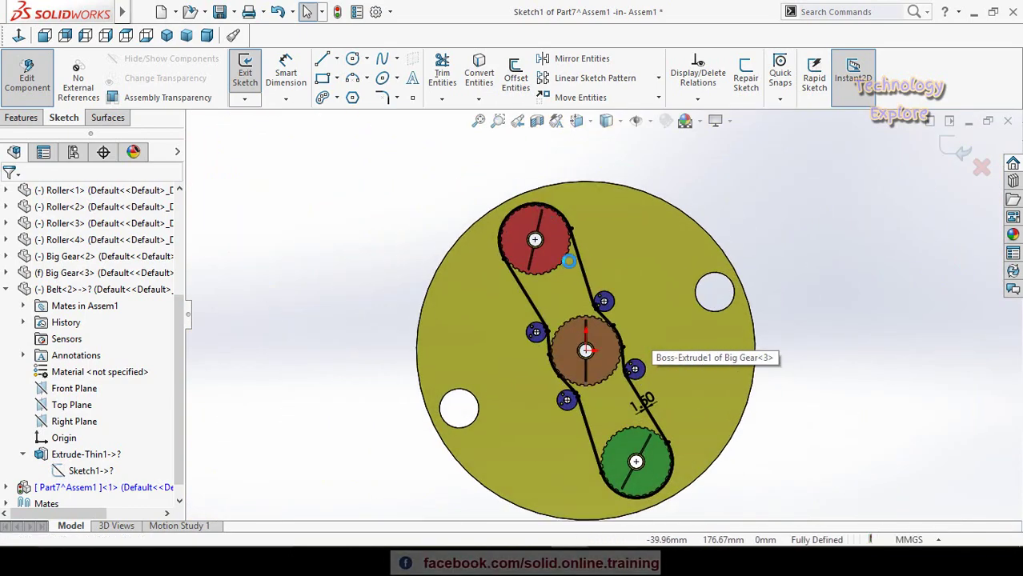
pyautogui.scroll(-10, 560, 209)
pyautogui.scroll(-5, 558, 225)
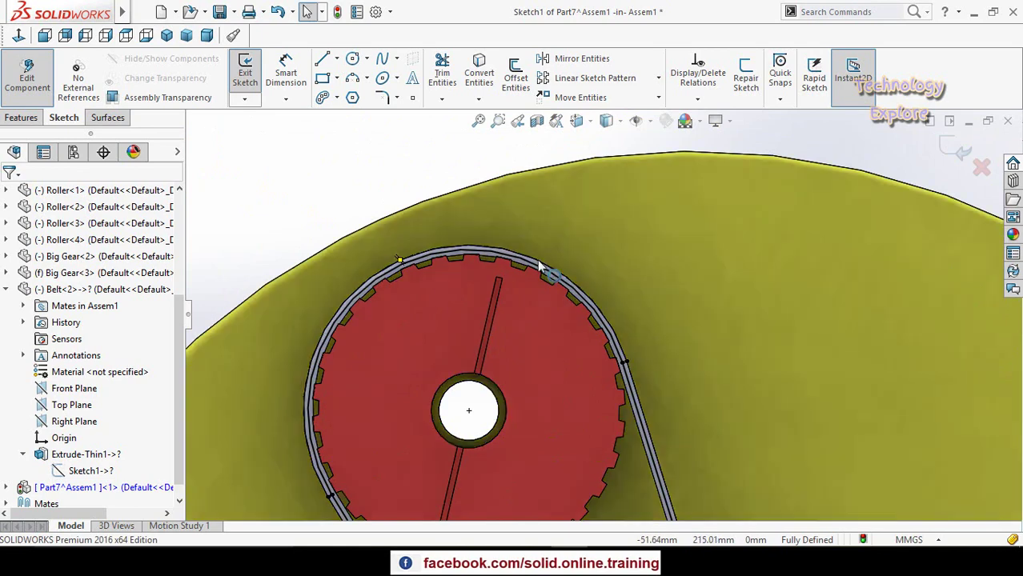
pyautogui.click(538, 269)
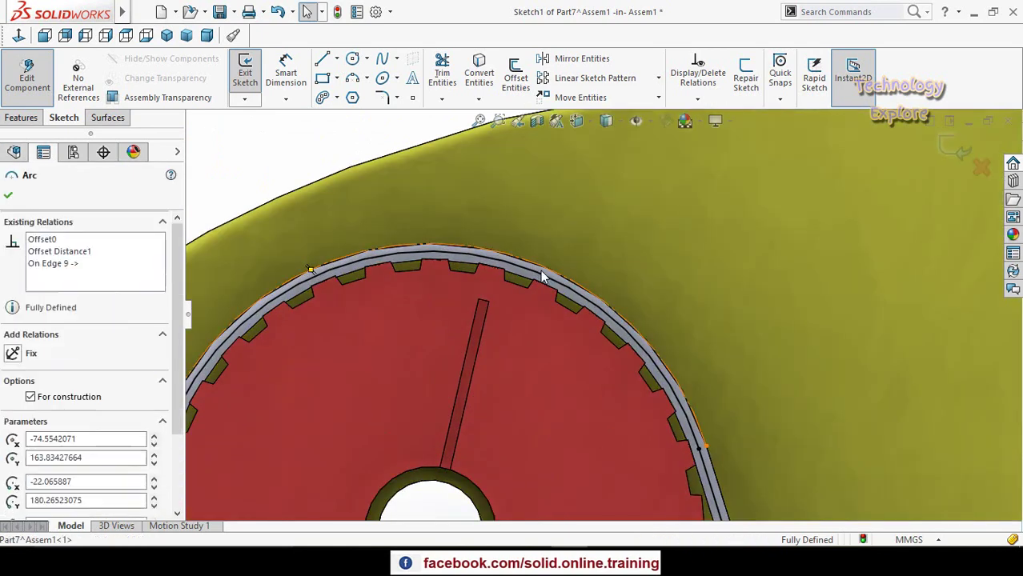
pyautogui.scroll(5, 607, 284)
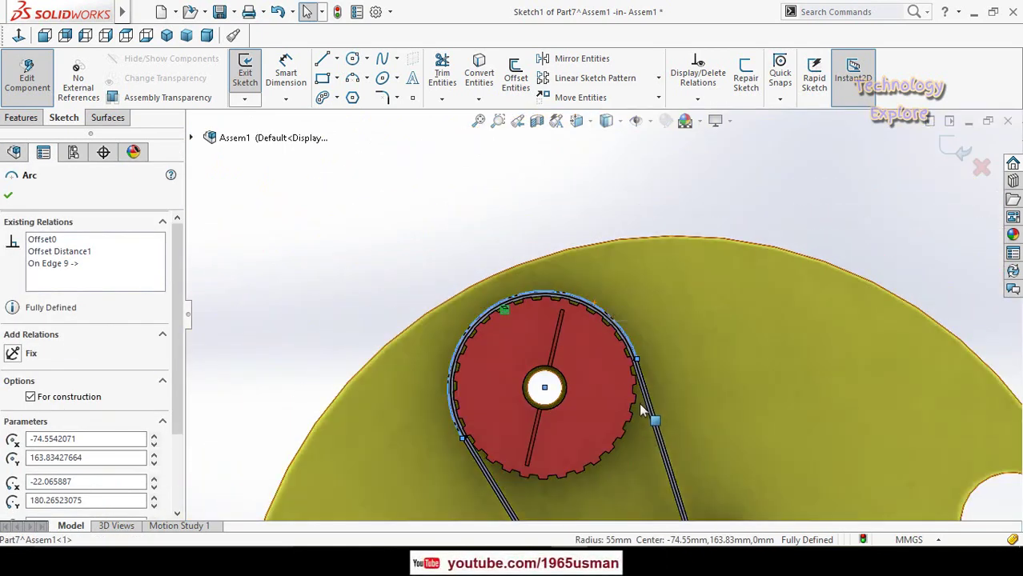
pyautogui.scroll(-4, 646, 404)
pyautogui.press('Escape')
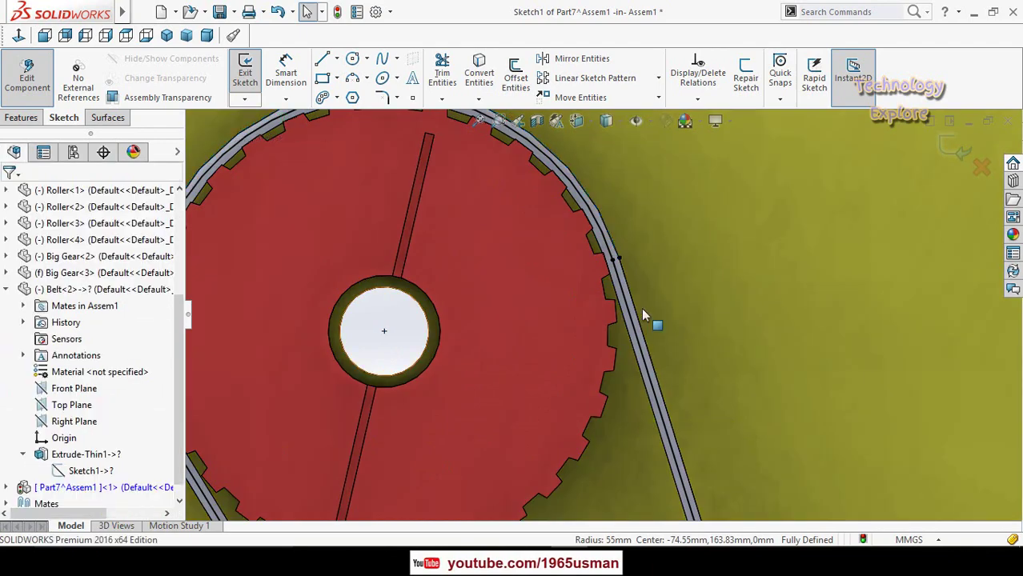
# Delete the outer construction segments of the belt outline from the red gear past the first roller to the brown gear's arc.
pyautogui.click(633, 306)
pyautogui.click(701, 345)
pyautogui.scroll(6, 700, 345)
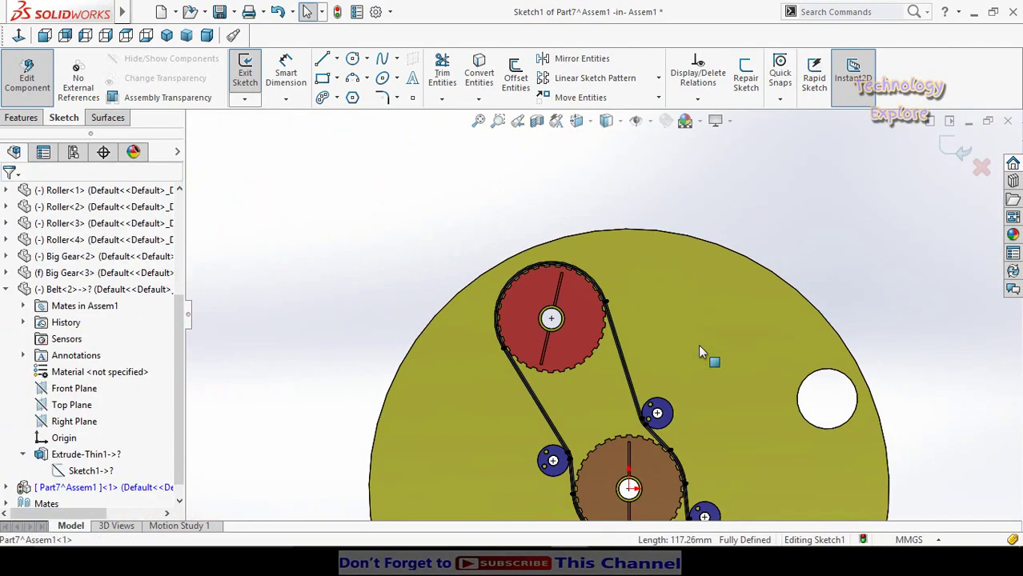
pyautogui.scroll(-8, 652, 434)
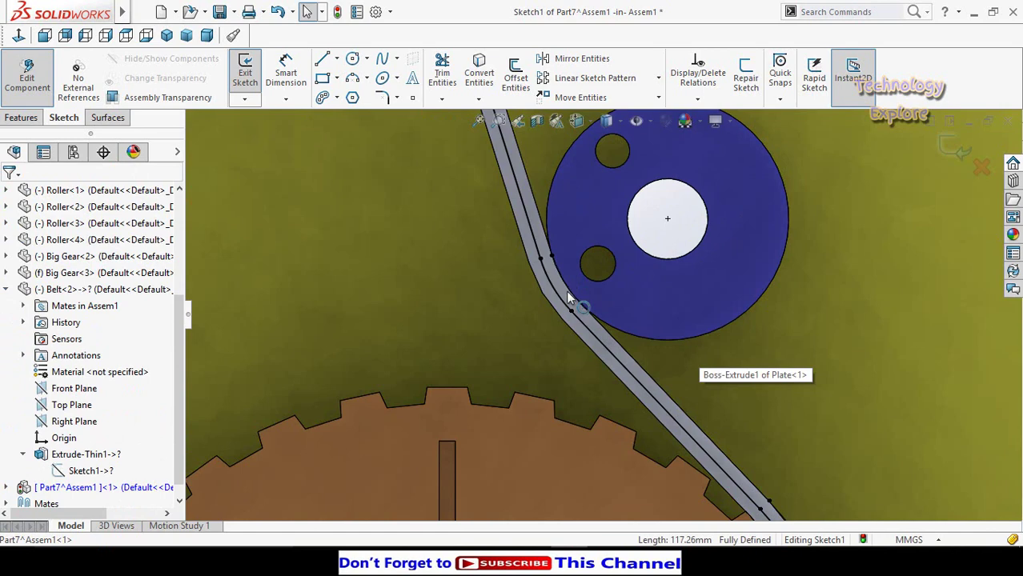
pyautogui.click(567, 293)
pyautogui.press('Escape')
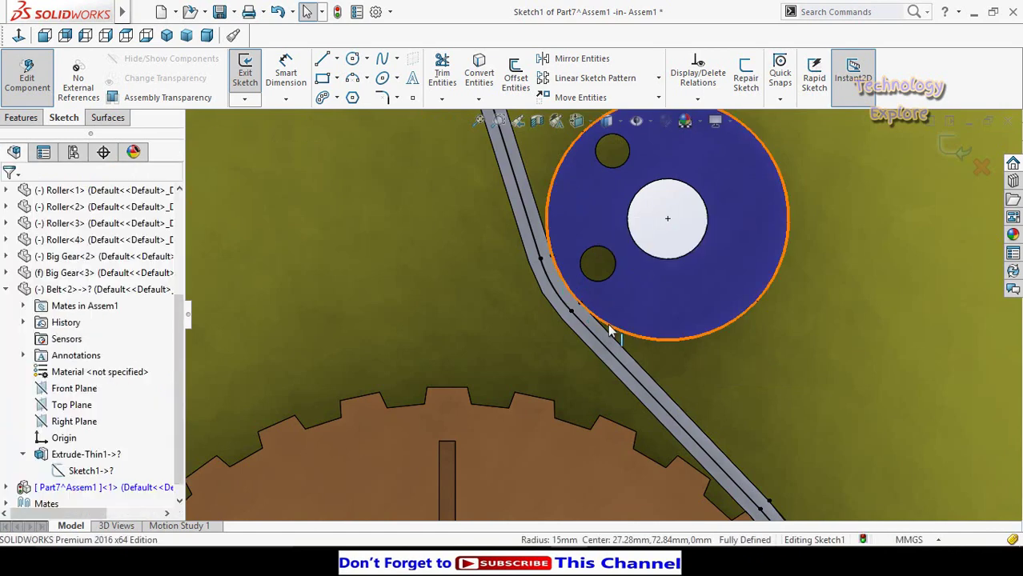
pyautogui.click(606, 336)
pyautogui.click(718, 368)
pyautogui.scroll(5, 731, 386)
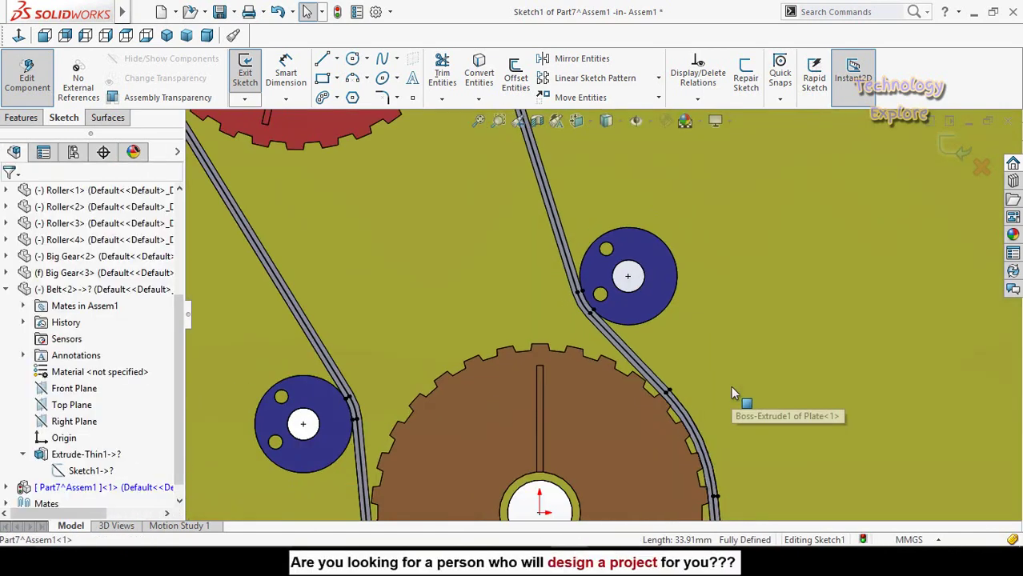
pyautogui.scroll(-5, 655, 381)
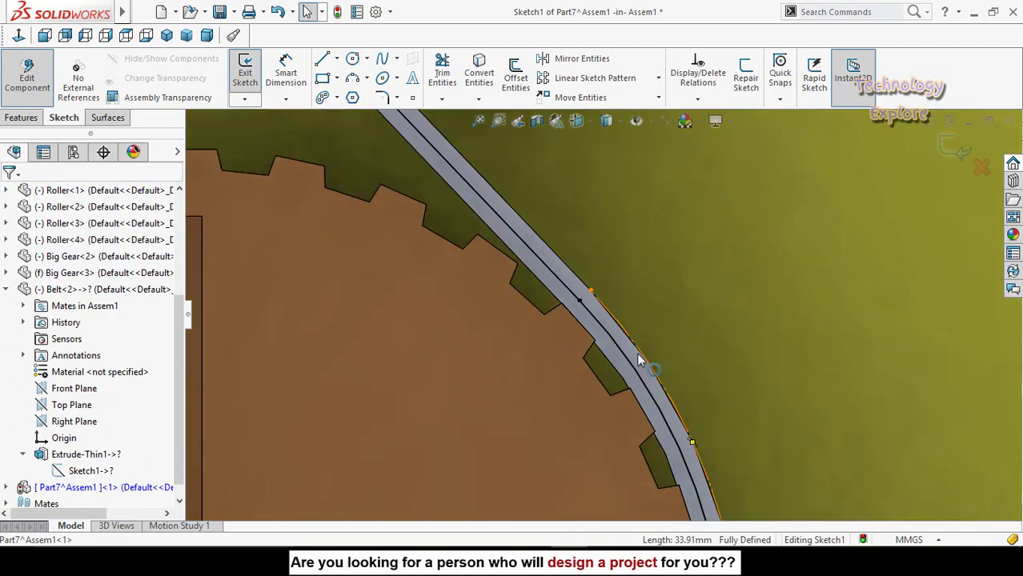
pyautogui.click(643, 357)
pyautogui.click(663, 364)
# Remove the outer construction segments of the belt outline around the green gear.
pyautogui.scroll(5, 658, 374)
pyautogui.scroll(-5, 646, 407)
pyautogui.scroll(6, 596, 376)
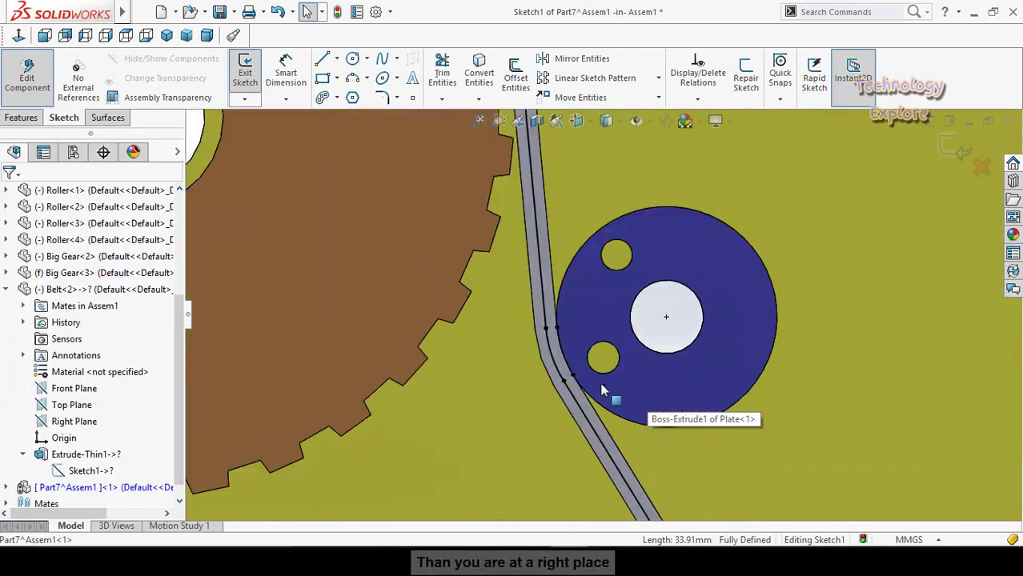
pyautogui.scroll(-6, 645, 392)
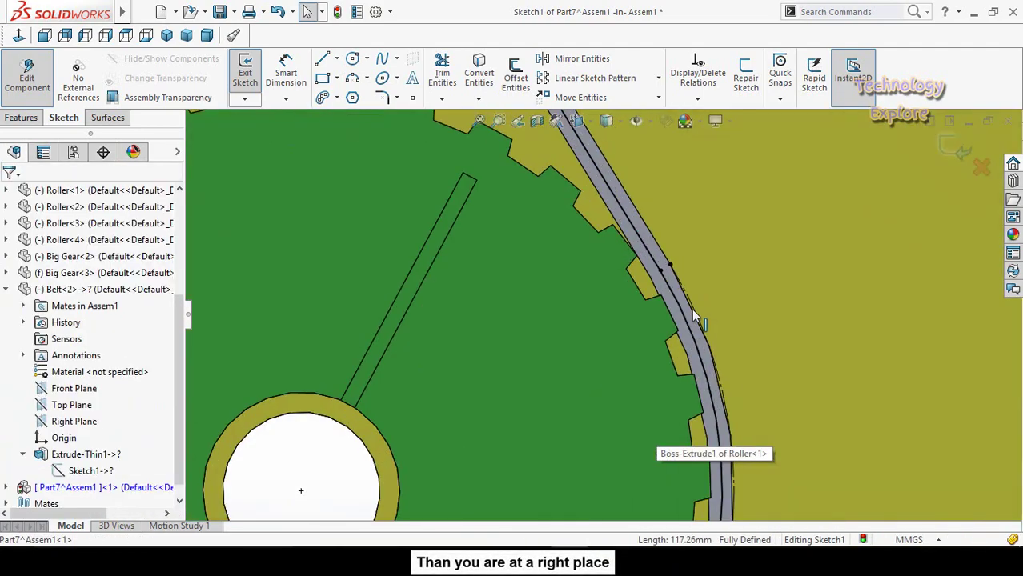
pyautogui.click(692, 310)
pyautogui.click(765, 373)
pyautogui.scroll(5, 765, 373)
pyautogui.scroll(-5, 505, 352)
pyautogui.click(494, 343)
pyautogui.click(442, 327)
# Delete the outer construction segments from the roller after the green gear to the far side of the brown gear.
pyautogui.scroll(5, 442, 327)
pyautogui.scroll(-6, 518, 142)
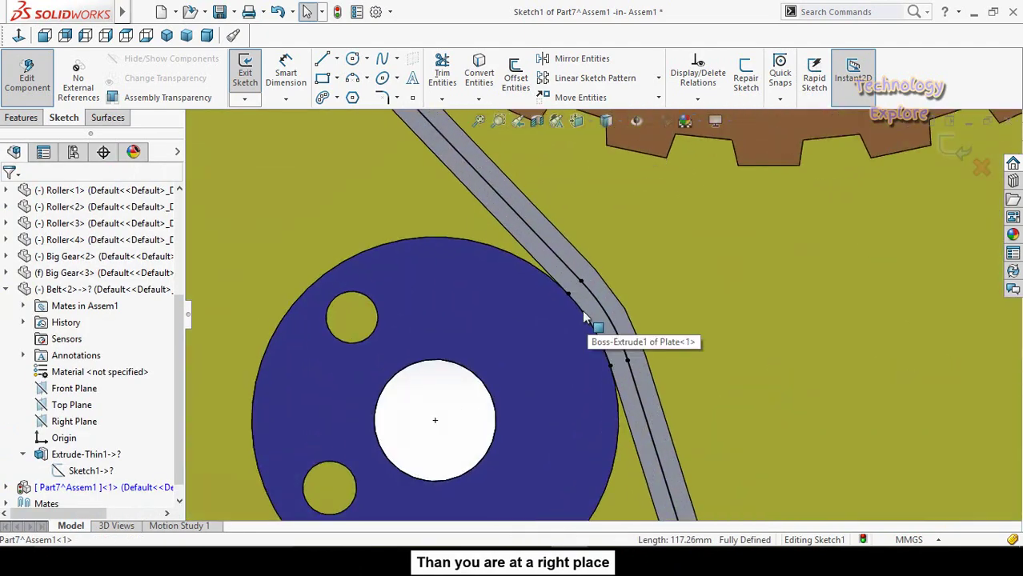
pyautogui.click(541, 269)
pyautogui.click(414, 221)
pyautogui.scroll(4, 414, 222)
pyautogui.scroll(-4, 436, 160)
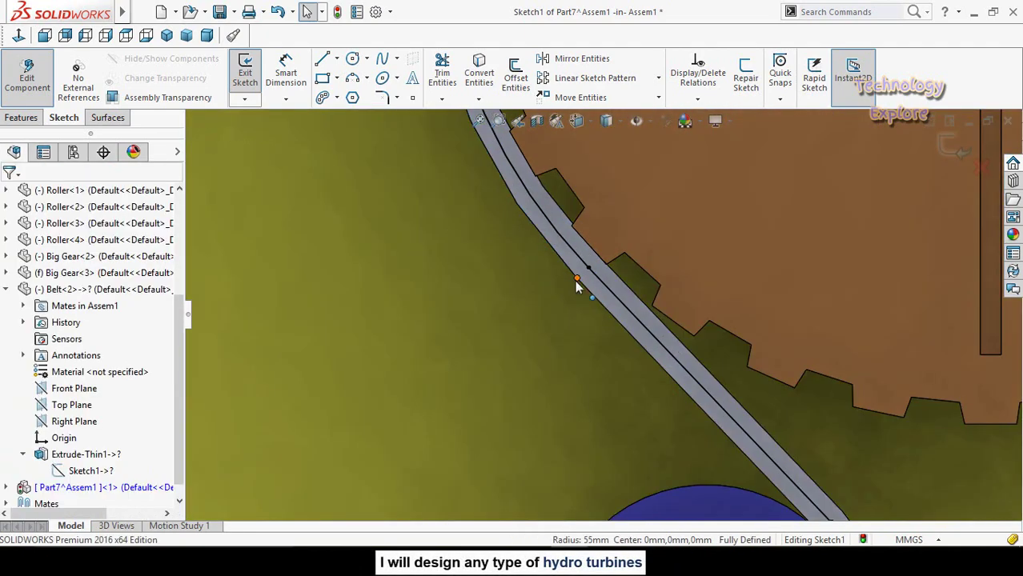
pyautogui.click(576, 280)
pyautogui.click(534, 253)
pyautogui.scroll(7, 534, 253)
pyautogui.scroll(-6, 557, 221)
pyautogui.click(618, 255)
pyautogui.click(587, 228)
# Delete the outer construction arc at the last roller, between the brown and red gears.
pyautogui.scroll(3, 589, 212)
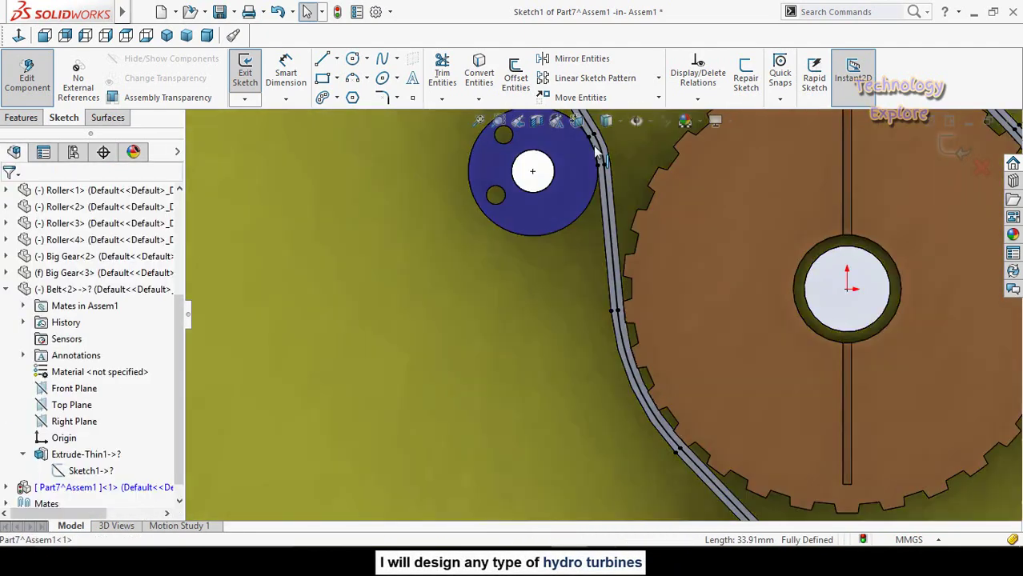
pyautogui.scroll(3, 595, 146)
pyautogui.scroll(-6, 566, 161)
pyautogui.click(607, 219)
pyautogui.click(592, 214)
pyautogui.scroll(10, 609, 276)
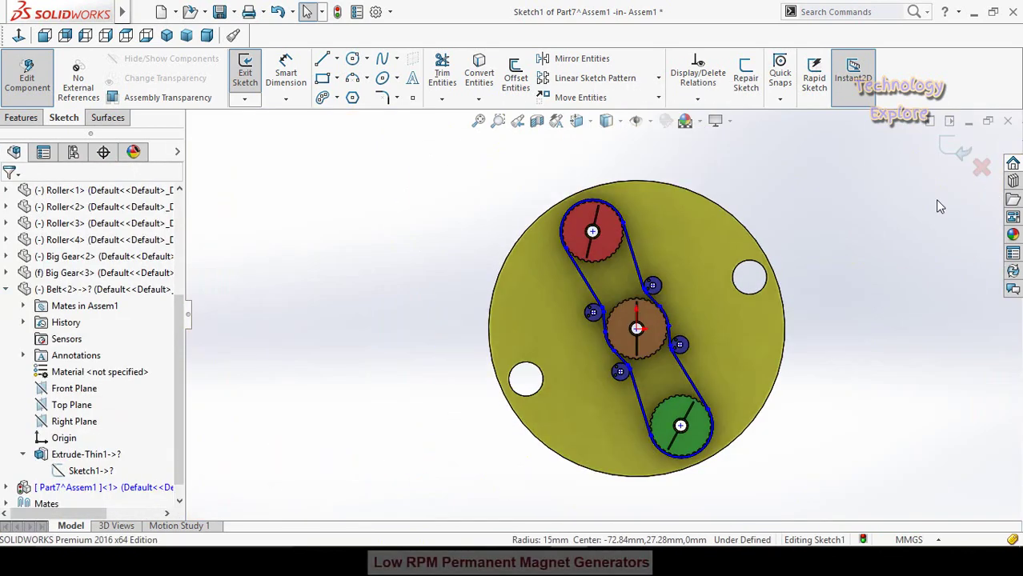
# Exit the offset outline sketch and finish editing the new part in the assembly.
pyautogui.scroll(-2, 952, 152)
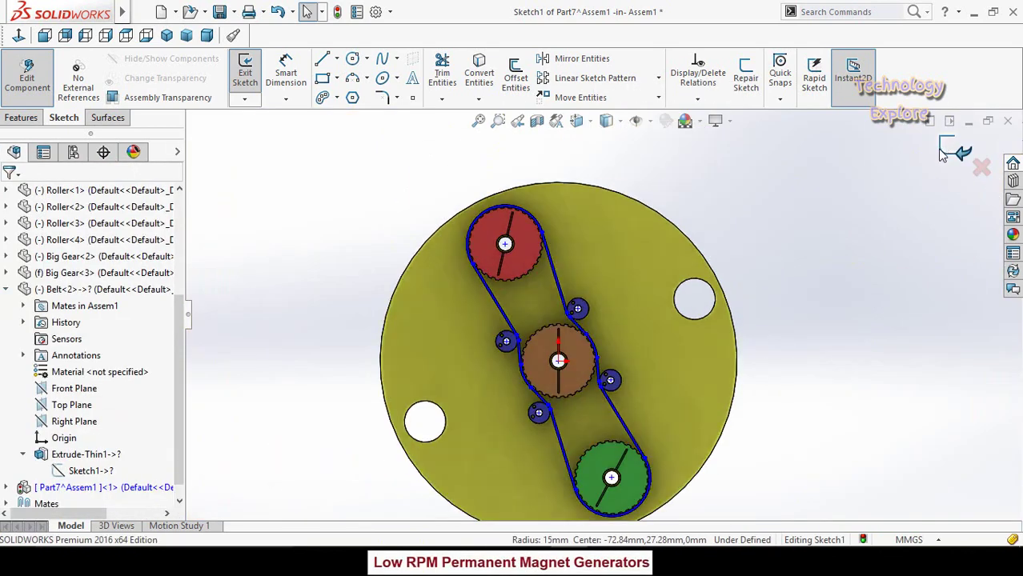
pyautogui.click(956, 150)
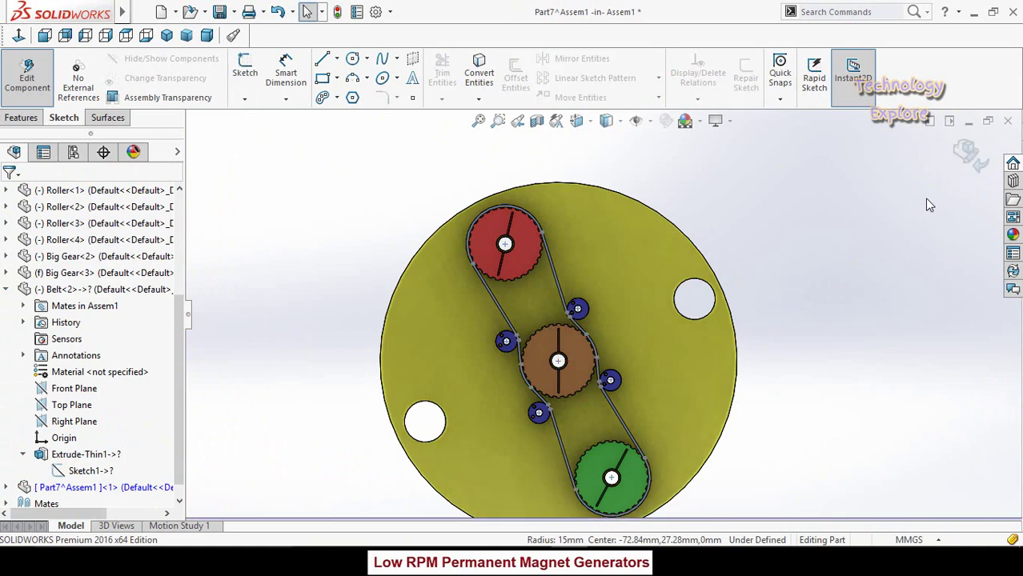
pyautogui.click(970, 154)
pyautogui.press('z')
pyautogui.press('z')
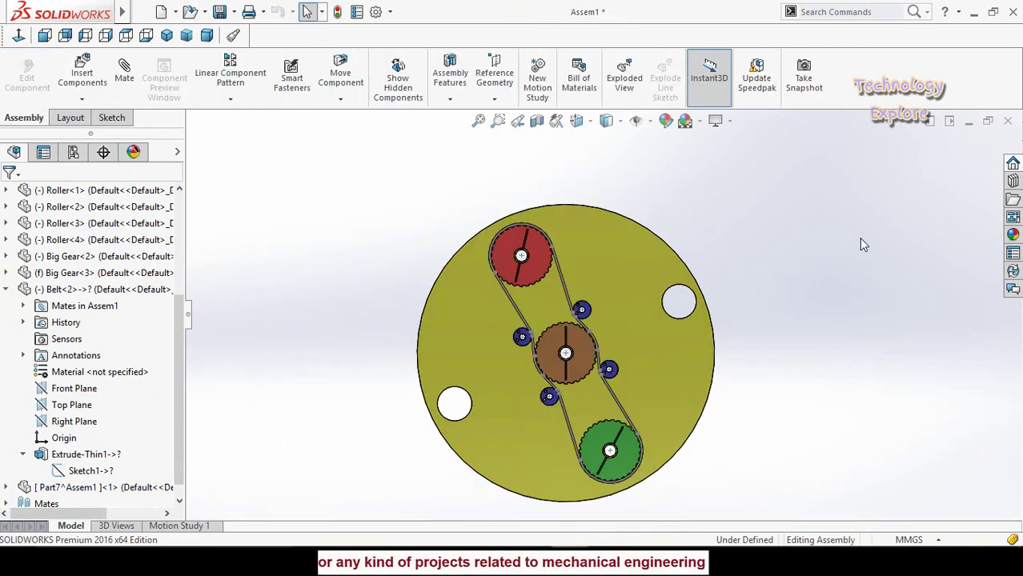
# Open the new in-context part from the assembly in its own window.
pyautogui.scroll(-2, 83, 464)
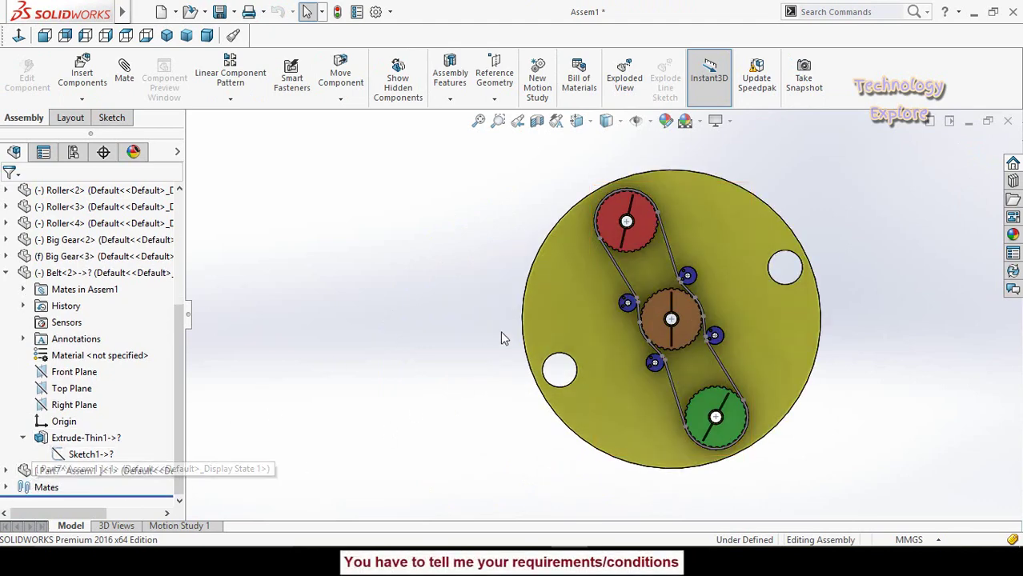
pyautogui.click(28, 471)
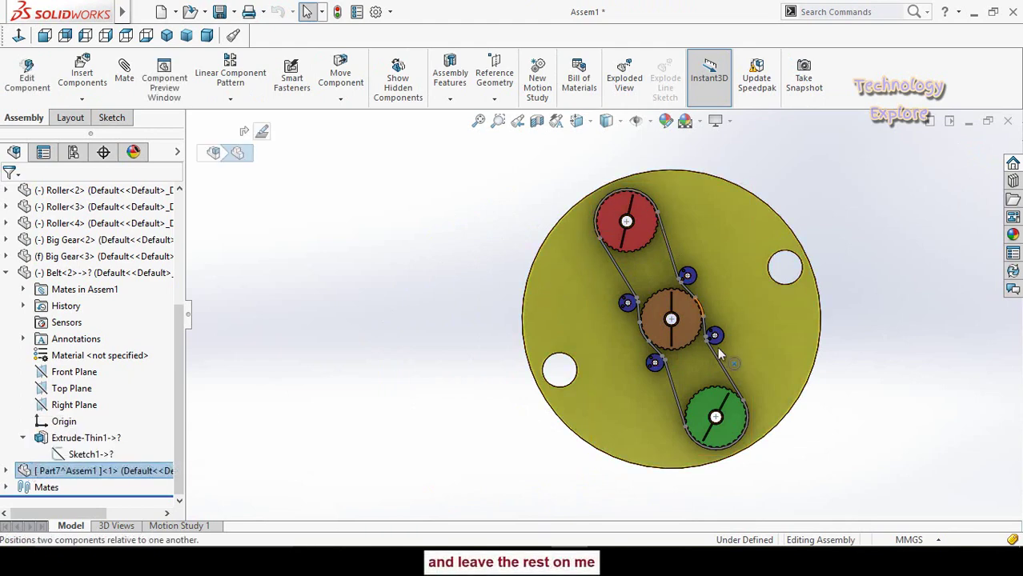
pyautogui.click(28, 470)
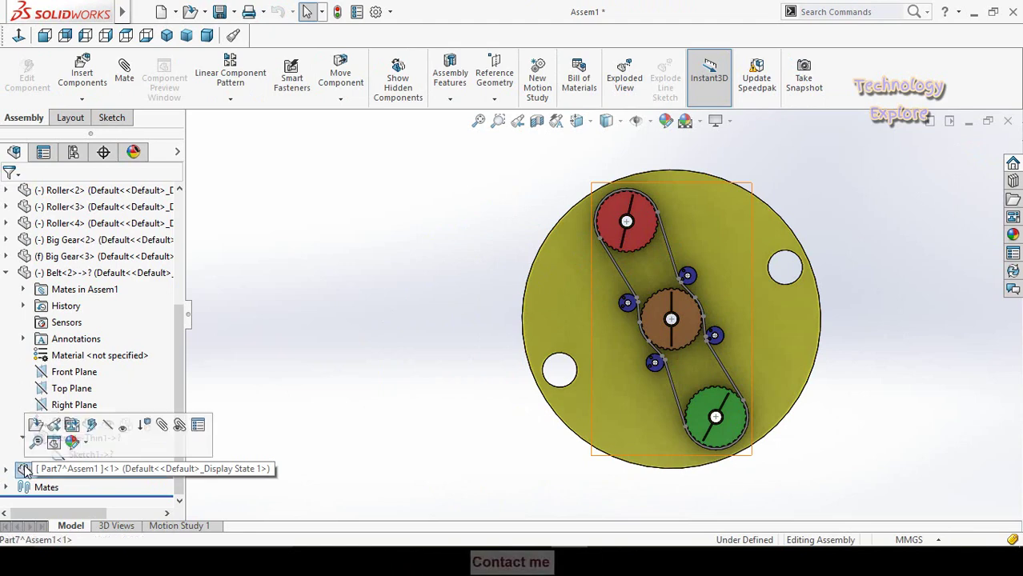
pyautogui.click(35, 430)
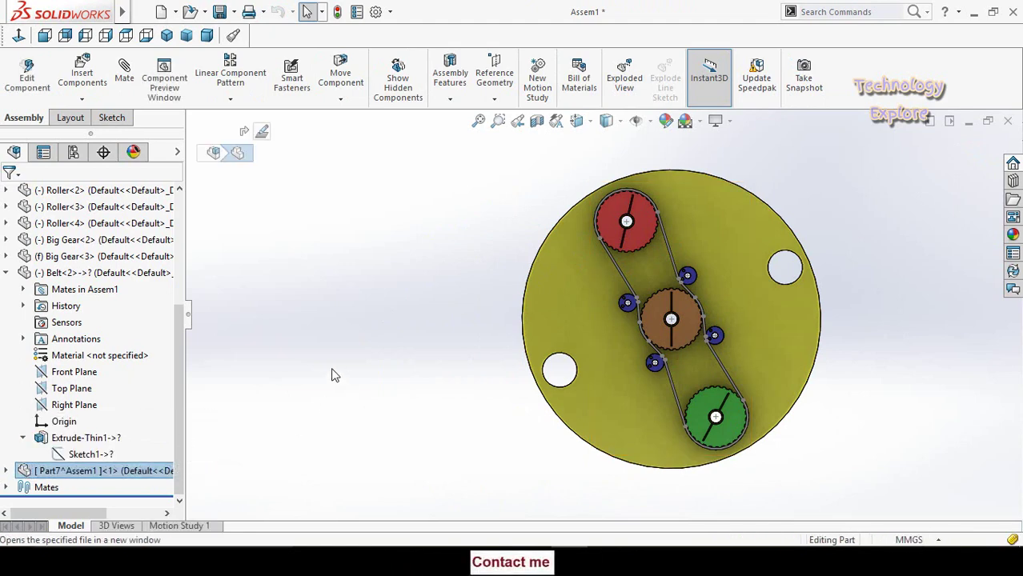
pyautogui.press('f')
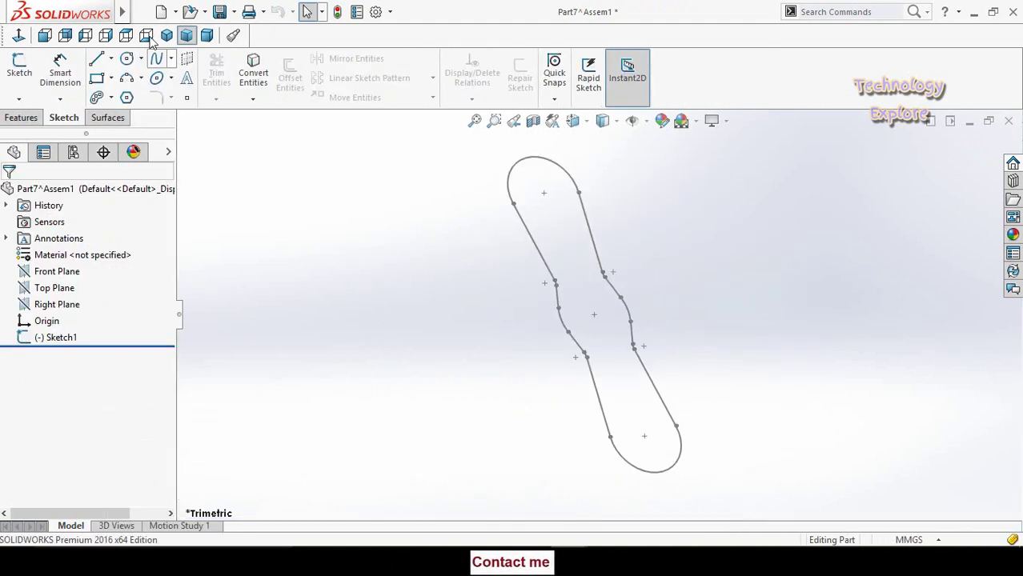
# Save the part as Teeth Path beside the other assembly parts and close its window.
pyautogui.click(142, 12)
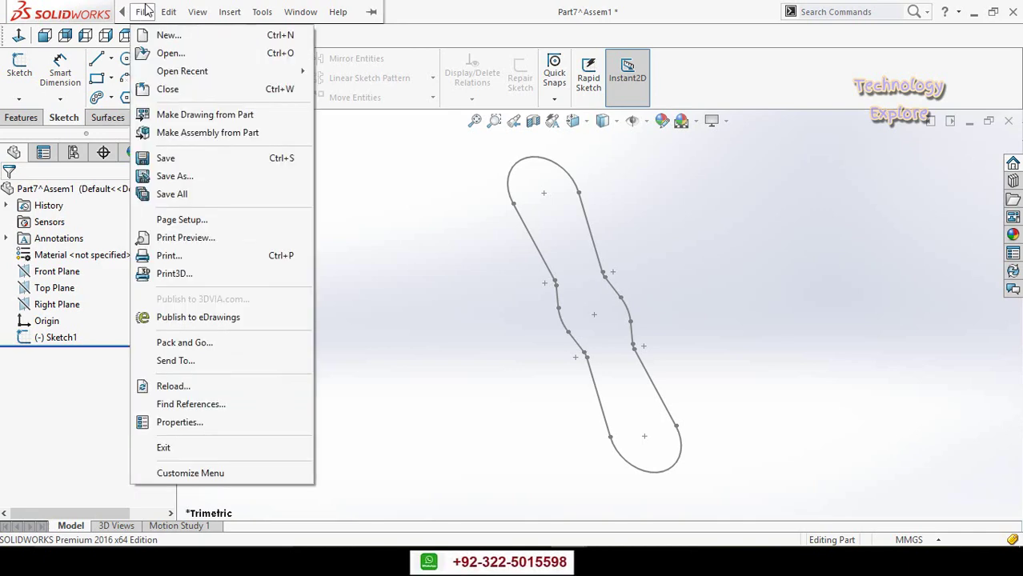
pyautogui.click(174, 176)
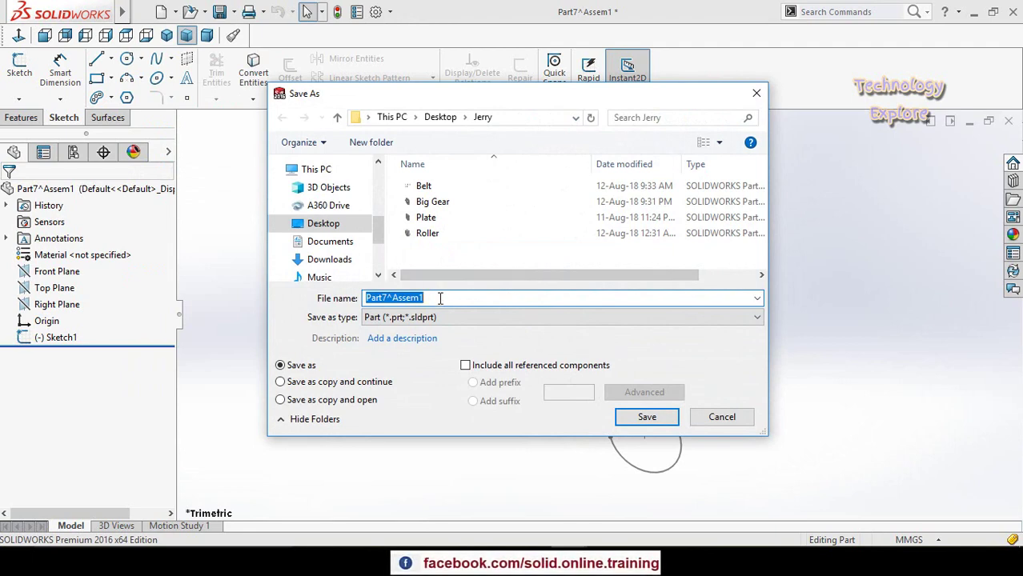
pyautogui.write('Teet')
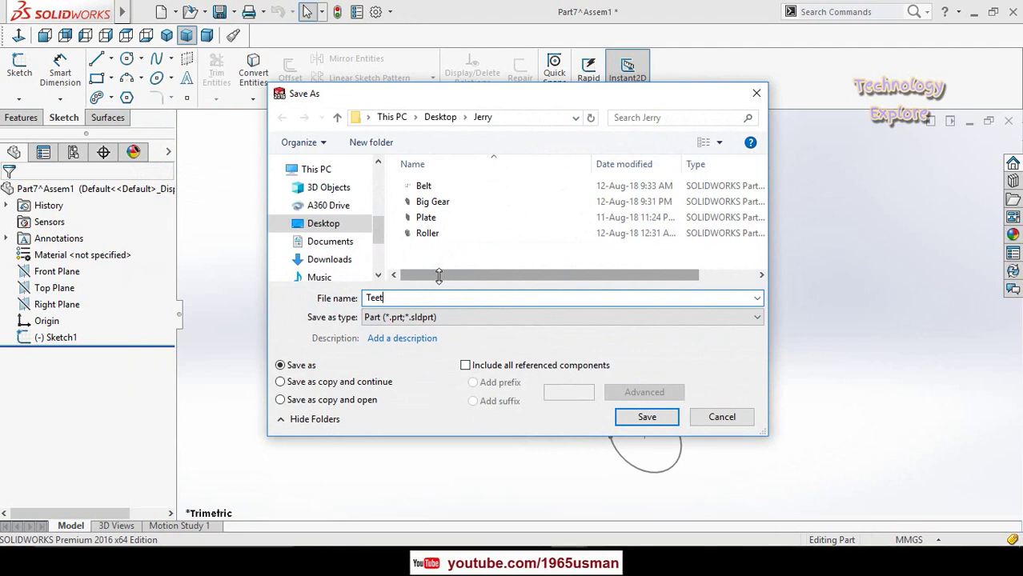
pyautogui.write('c Path')
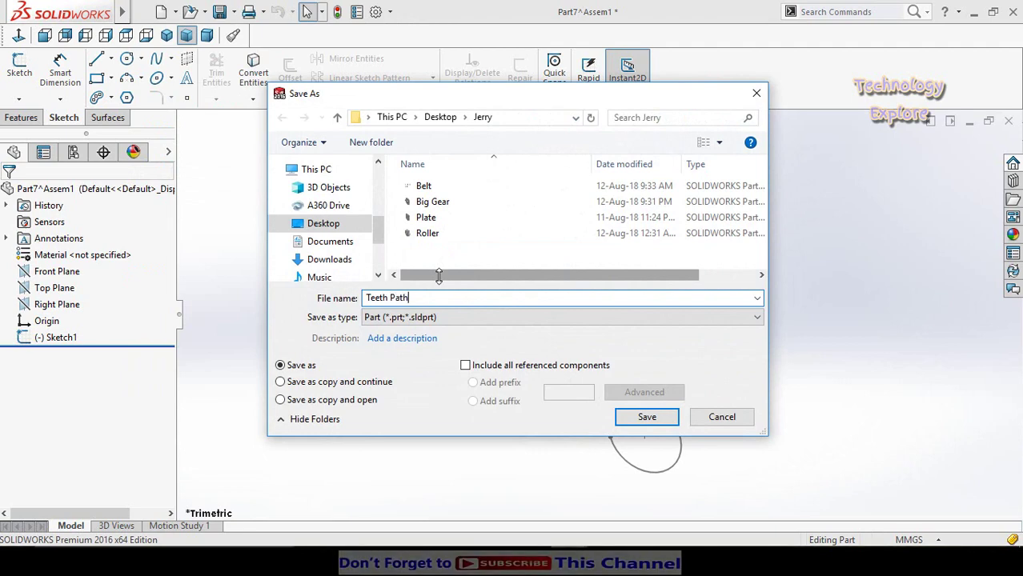
pyautogui.press('Return')
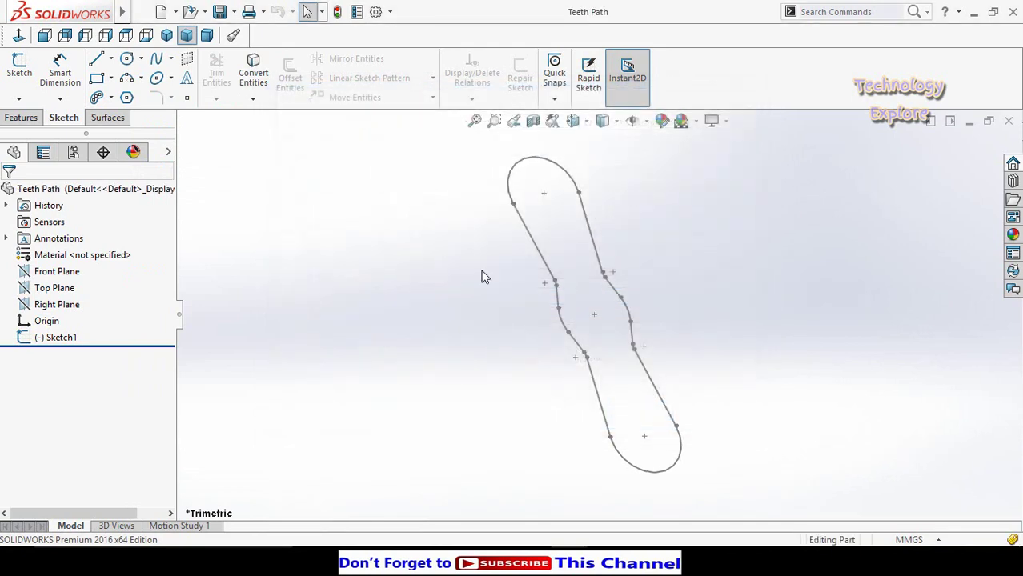
pyautogui.click(1007, 121)
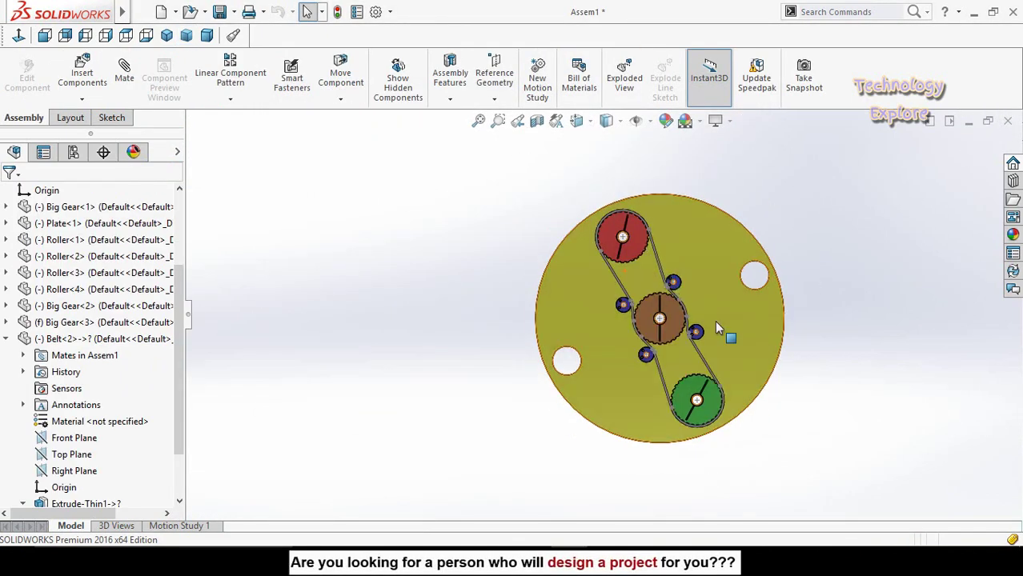
# Rotate the plate about its centre to swing the gears and belt away from the Teeth Path sketch.
pyautogui.scroll(-3, 714, 321)
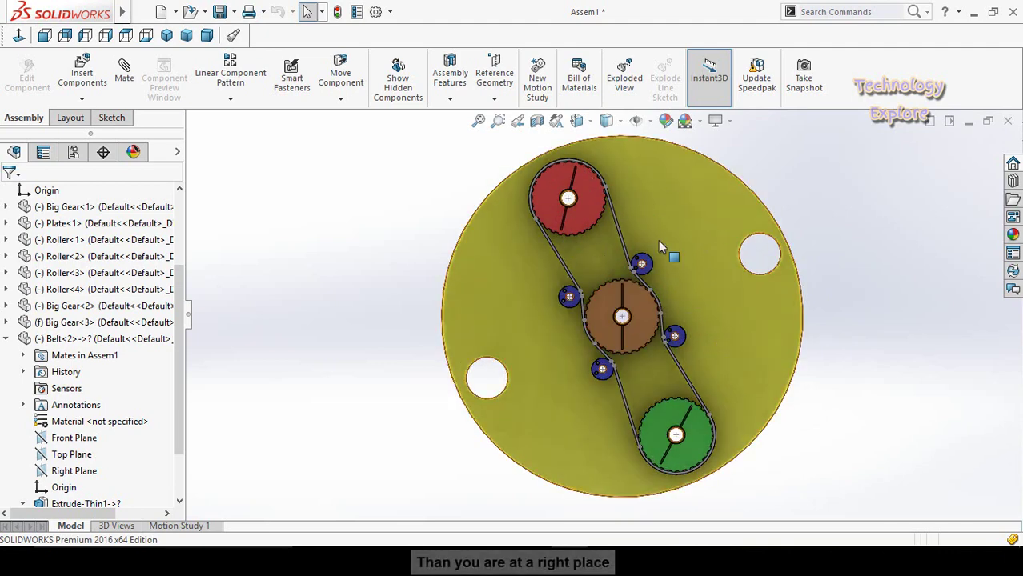
pyautogui.click(651, 183)
pyautogui.moveTo(659, 184); pyautogui.dragTo(843, 400)
pyautogui.click(843, 399)
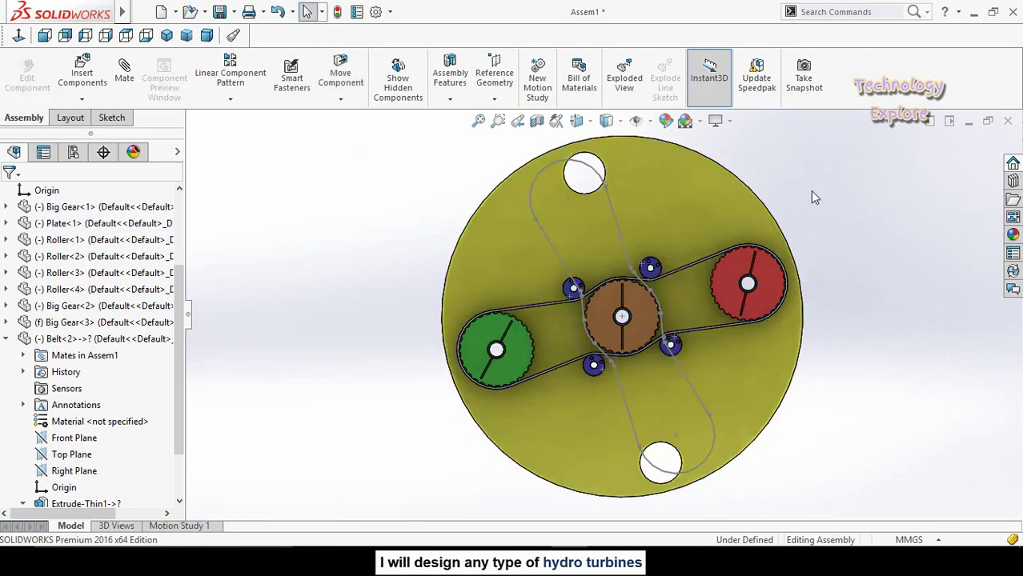
# Delete the Teeth Path component from the assembly.
pyautogui.rightClick(617, 230)
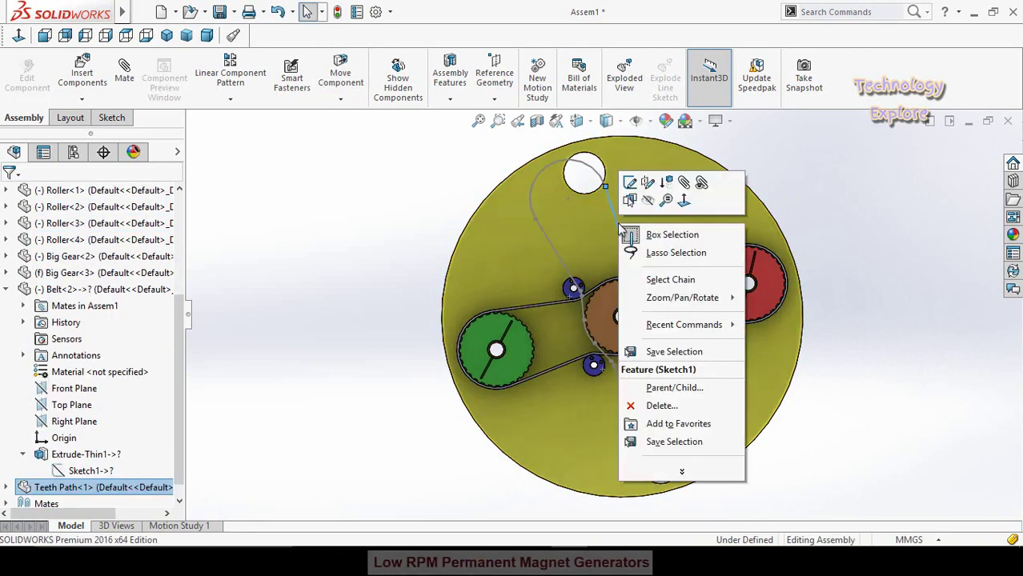
pyautogui.press('Escape')
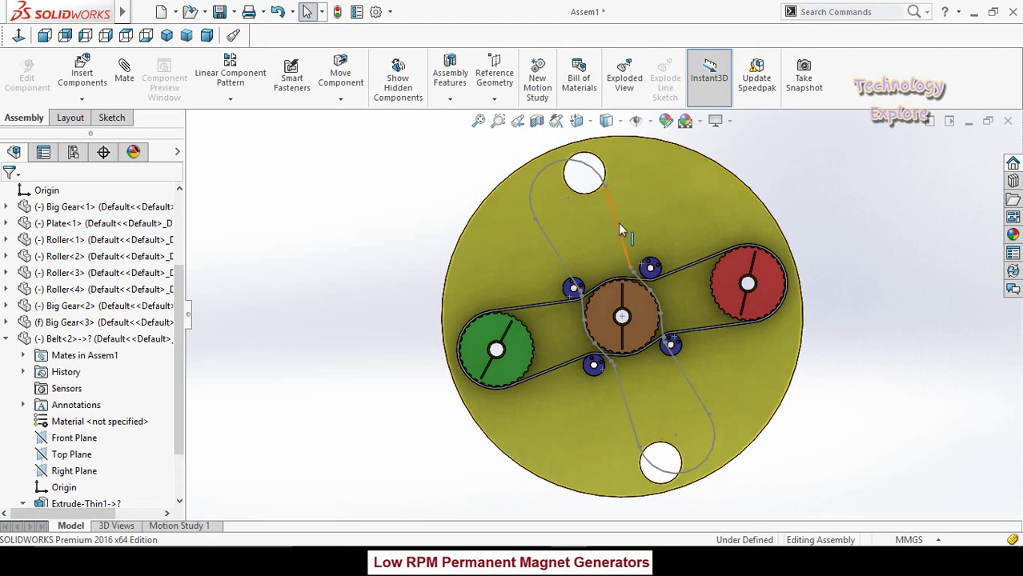
pyautogui.click(618, 223)
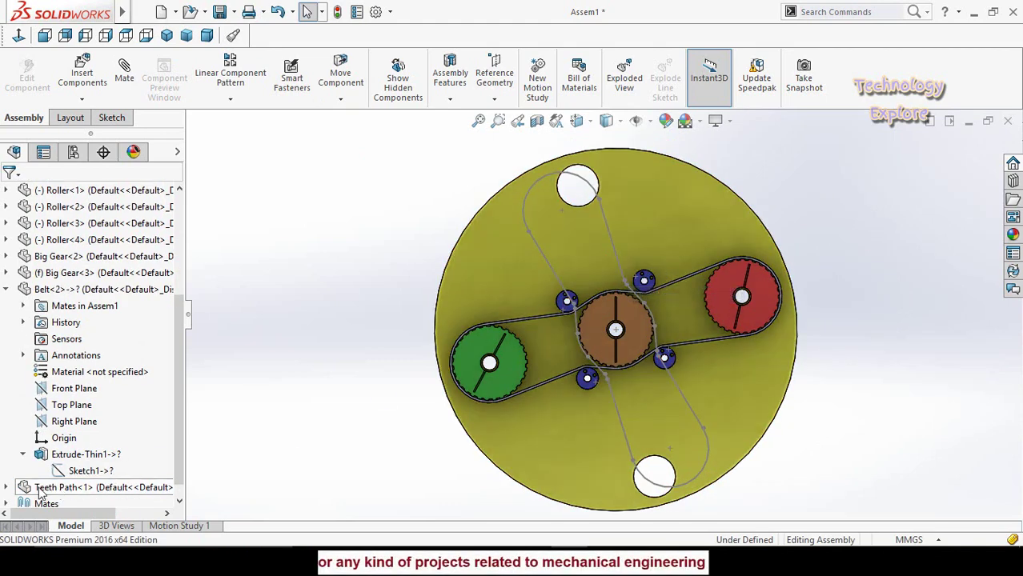
pyautogui.rightClick(40, 490)
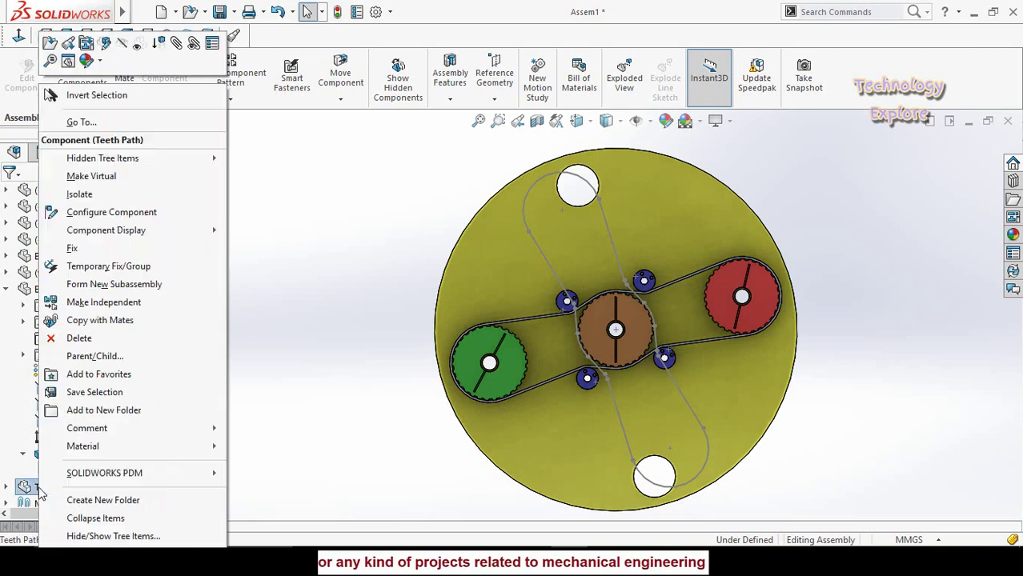
pyautogui.click(78, 338)
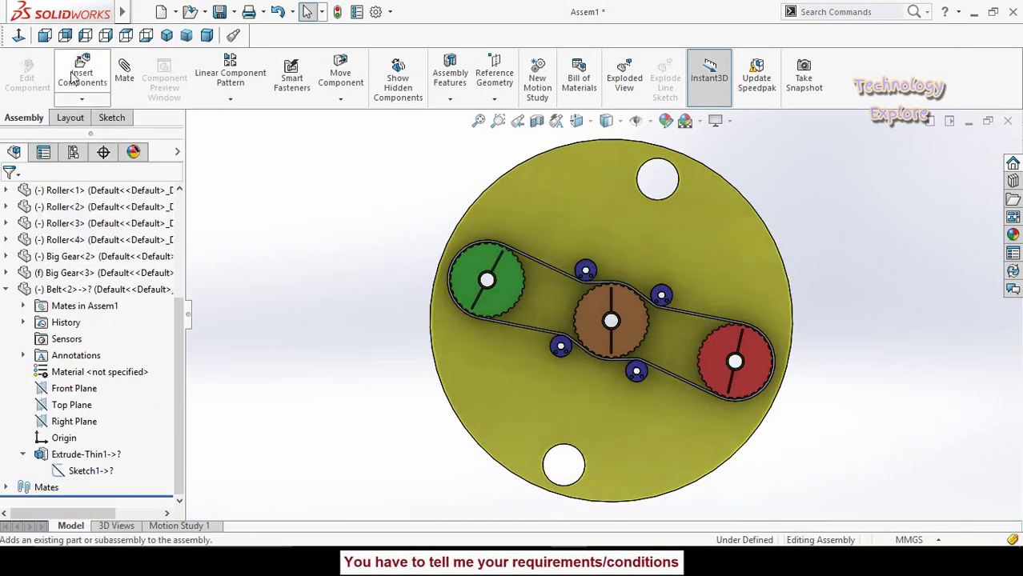
# Insert the saved Teeth Path part into the assembly and place it in the empty space beside the plate.
pyautogui.click(80, 73)
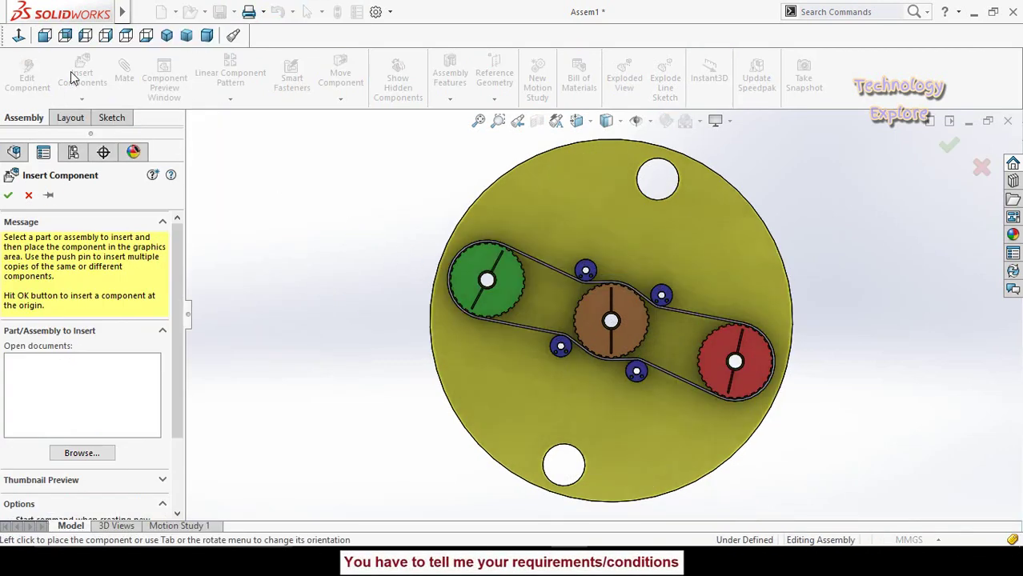
pyautogui.click(96, 440)
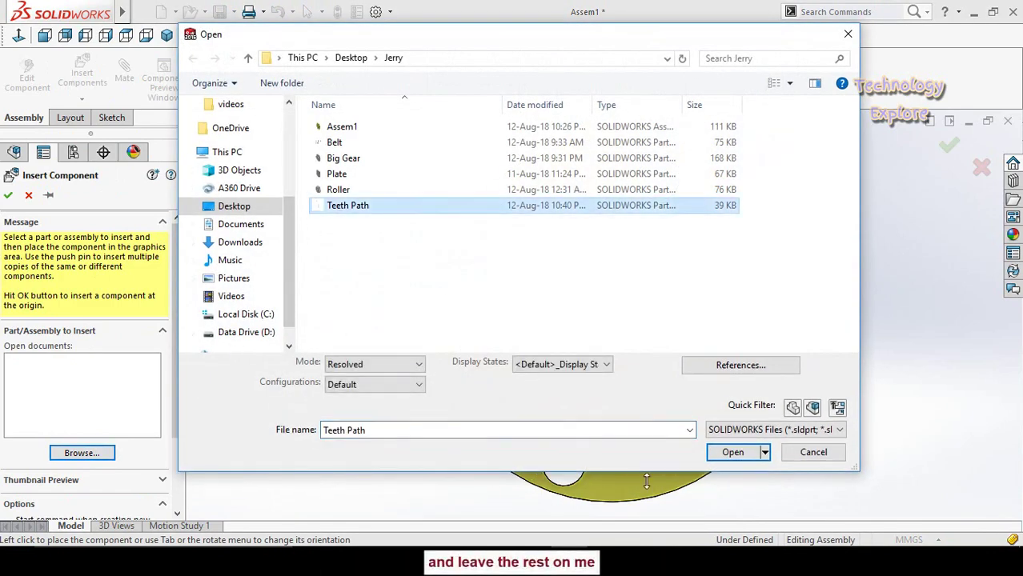
pyautogui.click(743, 462)
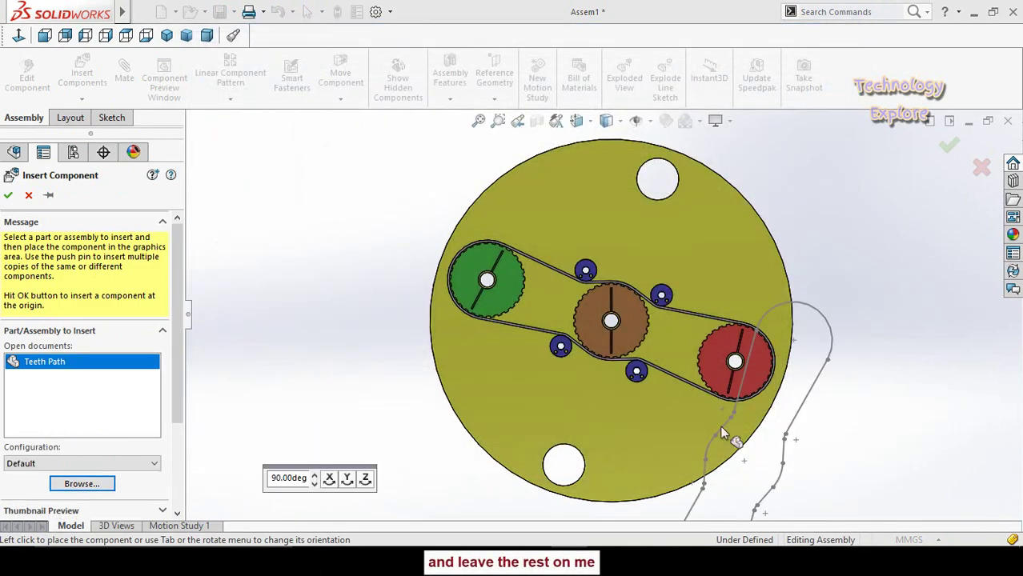
pyautogui.click(829, 459)
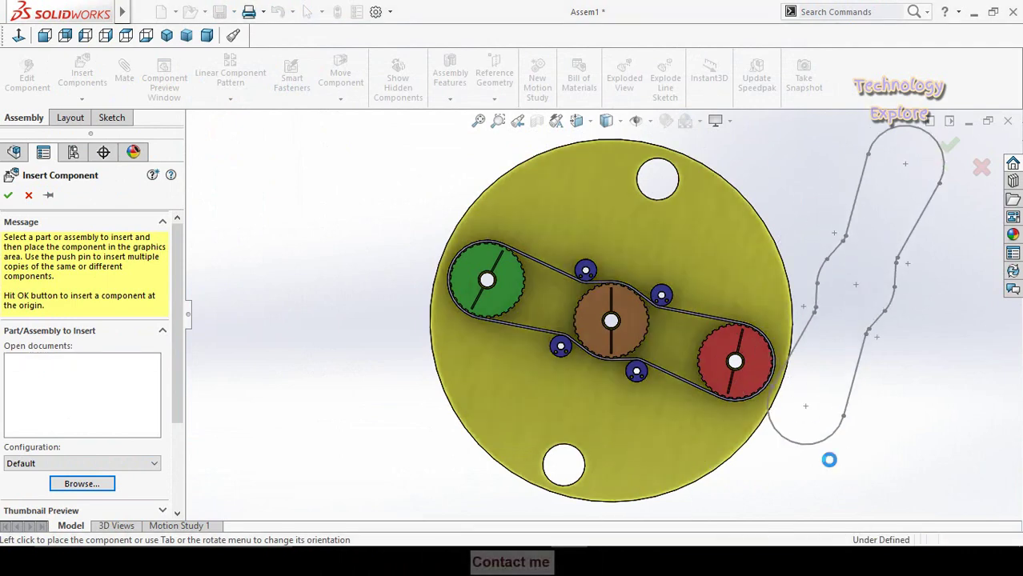
# Add a concentric mate between the Teeth Path's lower end arc and the green gear's bore.
pyautogui.scroll(-3, 797, 449)
pyautogui.click(782, 437)
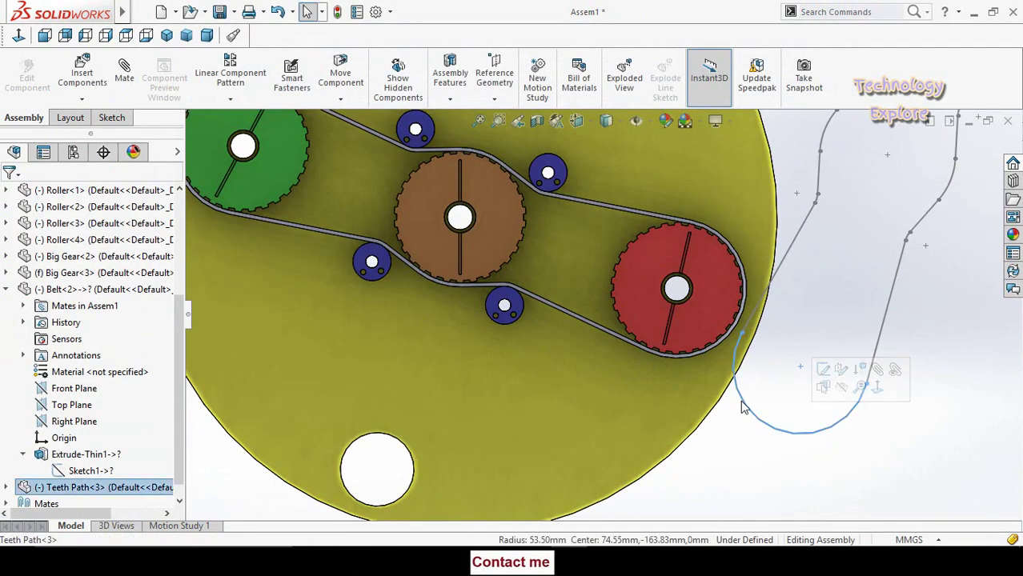
pyautogui.press('f')
pyautogui.moveTo(608, 328); pyautogui.dragTo(496, 270, button='middle')
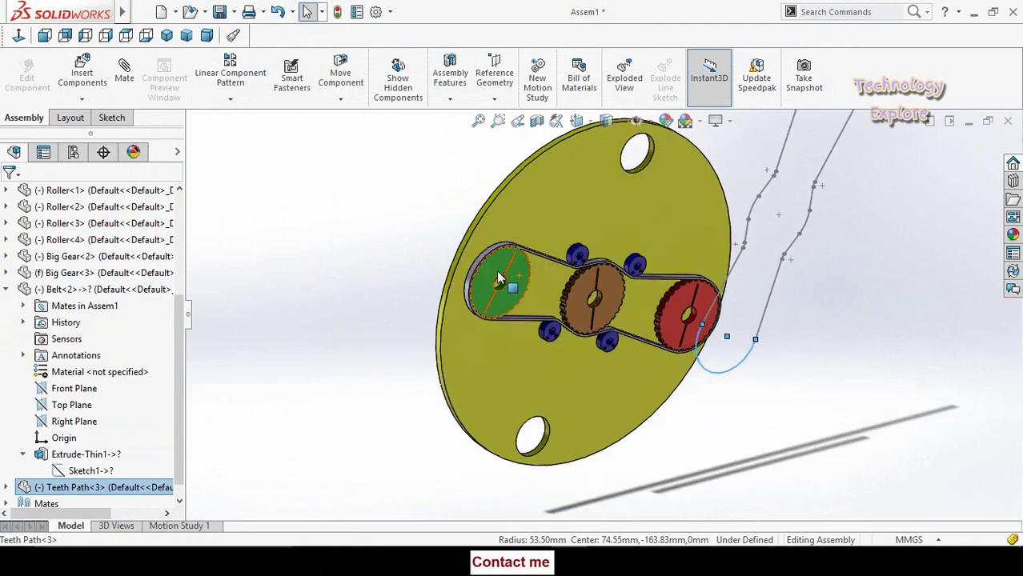
pyautogui.scroll(-5, 560, 334)
pyautogui.keyDown('ctrl'); pyautogui.click(565, 330); pyautogui.keyUp('ctrl')
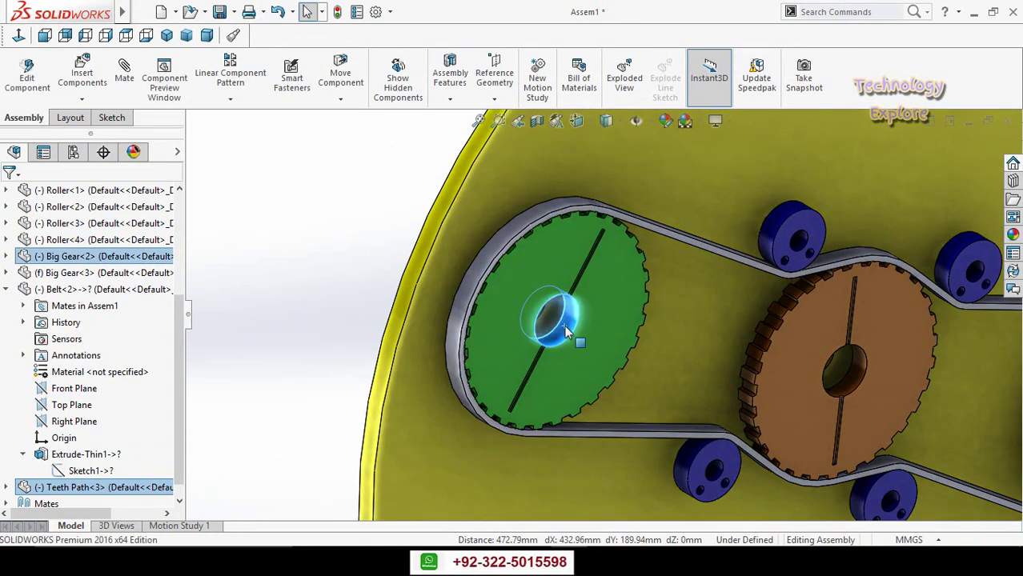
pyautogui.click(627, 313)
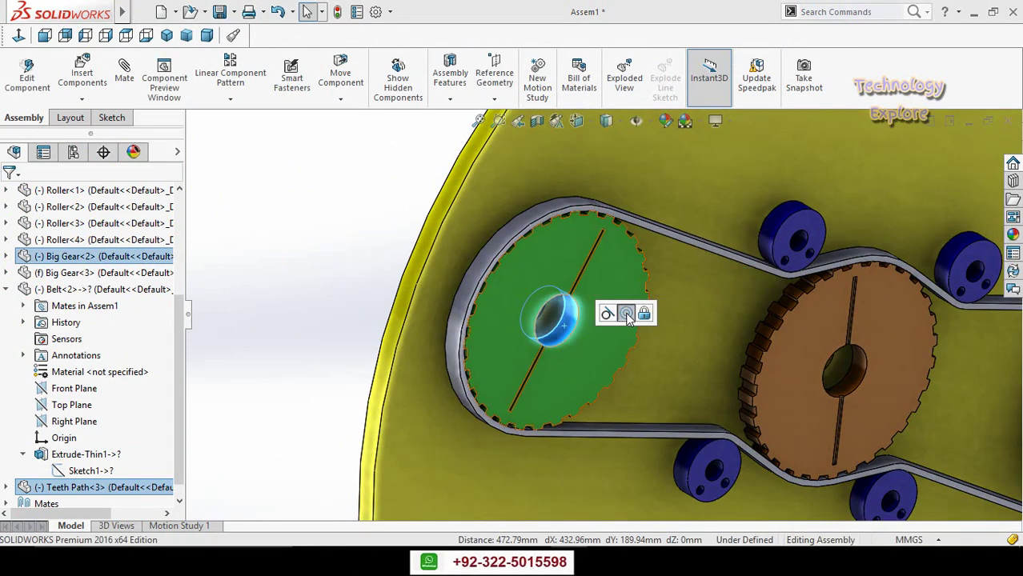
pyautogui.click(309, 309)
# Add a concentric mate between the Teeth Path's upper end arc and the red gear's bore.
pyautogui.scroll(5, 307, 306)
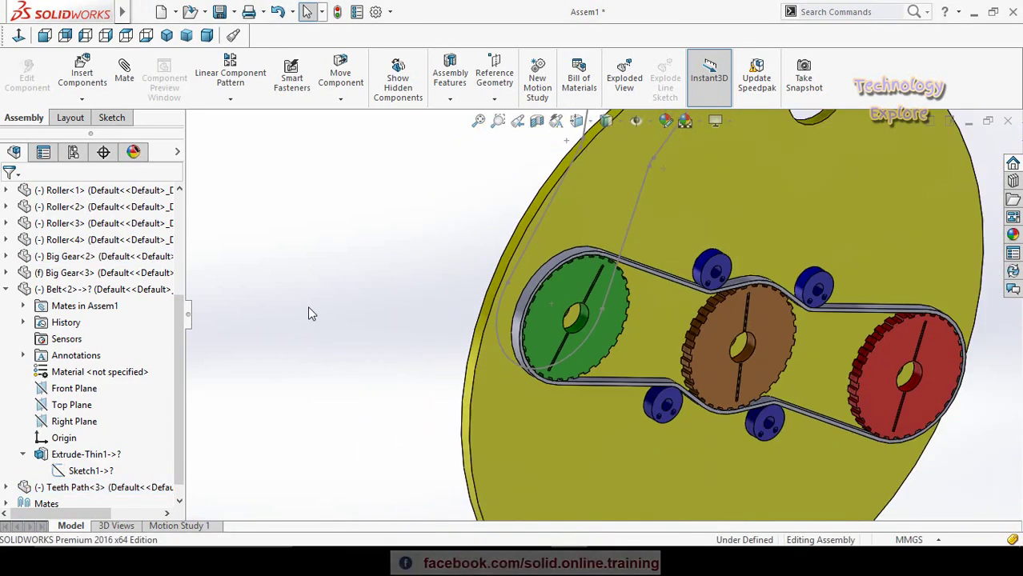
pyautogui.moveTo(307, 306); pyautogui.dragTo(342, 299, button='middle')
pyautogui.scroll(-4, 667, 178)
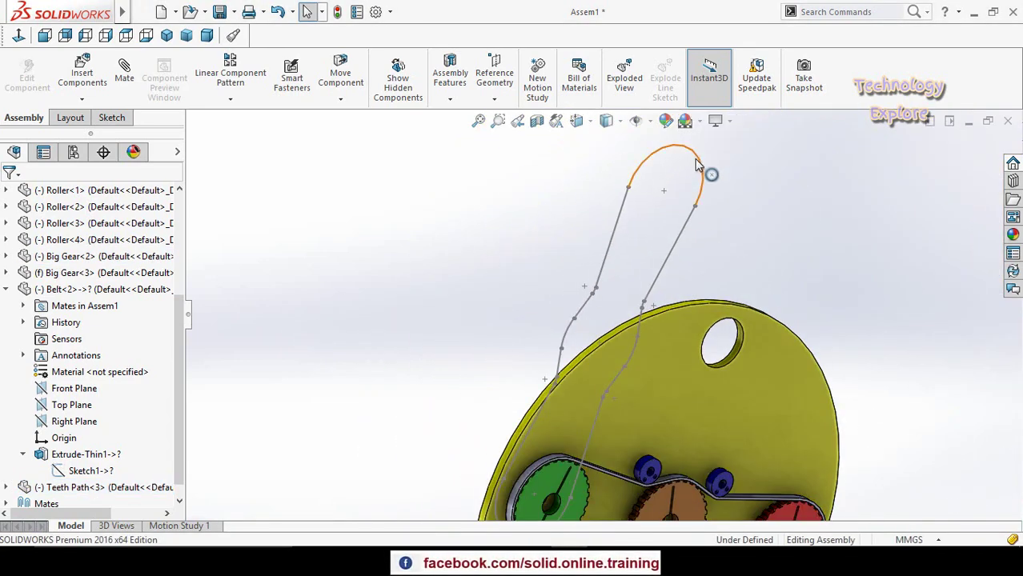
pyautogui.click(695, 159)
pyautogui.scroll(3, 799, 306)
pyautogui.scroll(-6, 679, 430)
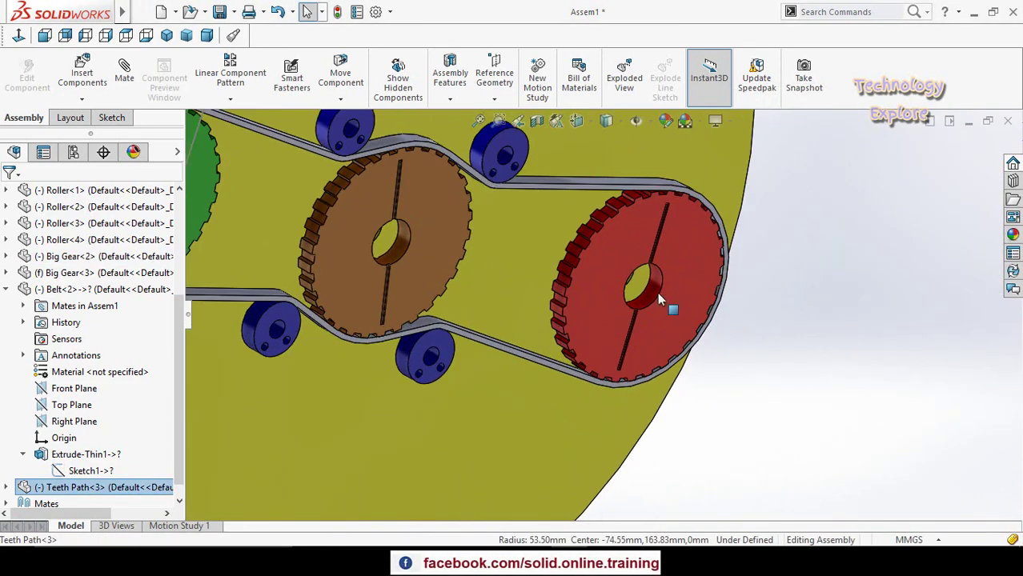
pyautogui.click(649, 288)
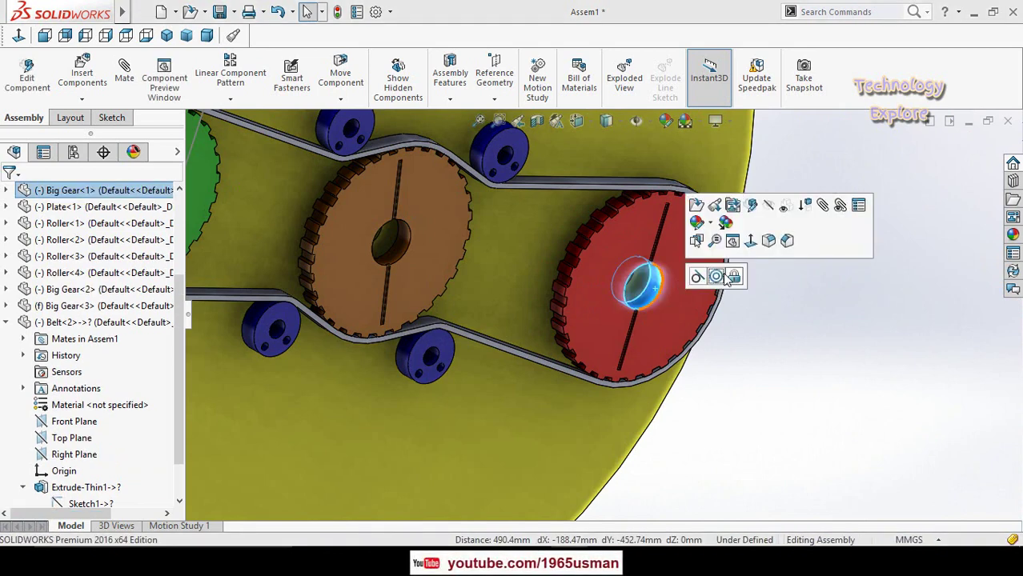
pyautogui.click(717, 277)
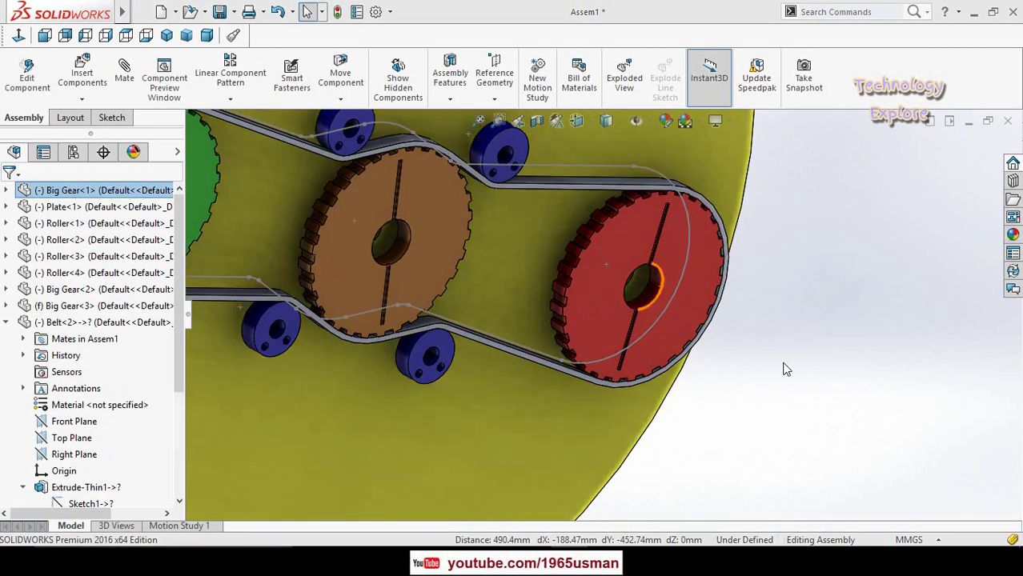
# Add a coincident mate between the Teeth Path's end arc and the front face of the red gear.
pyautogui.scroll(-2, 592, 146)
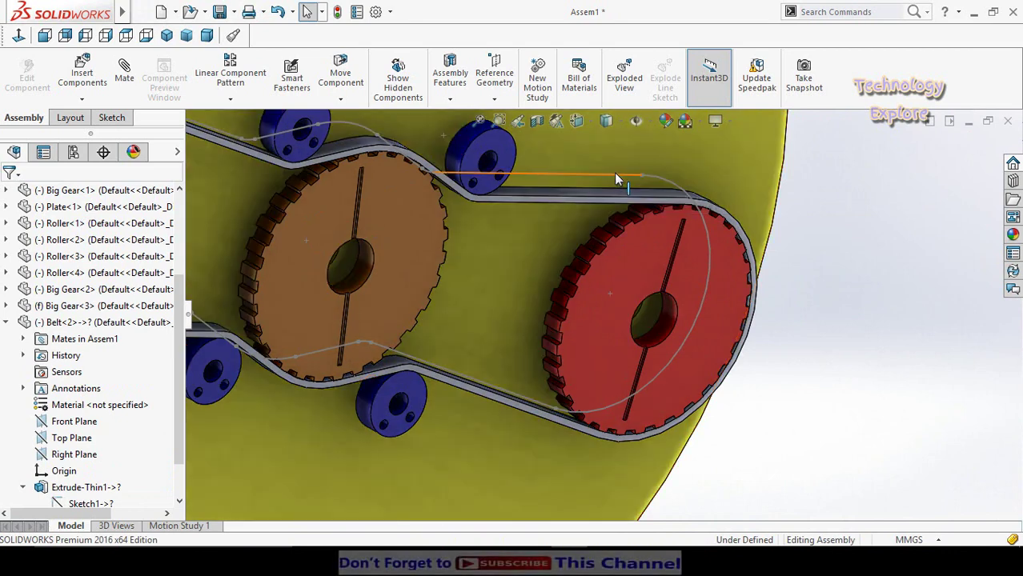
pyautogui.click(656, 181)
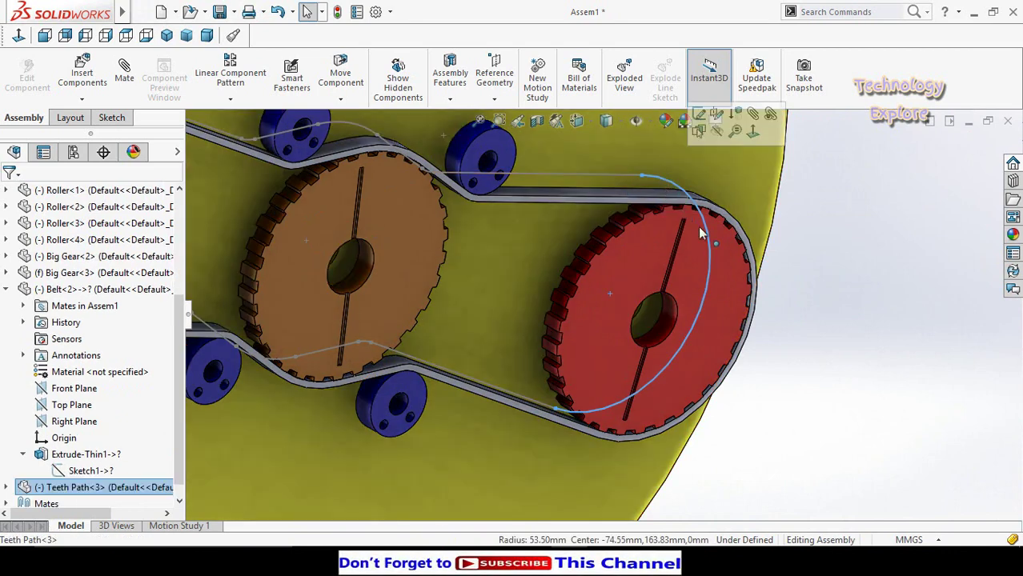
pyautogui.keyDown('ctrl'); pyautogui.click(726, 279); pyautogui.keyUp('ctrl')
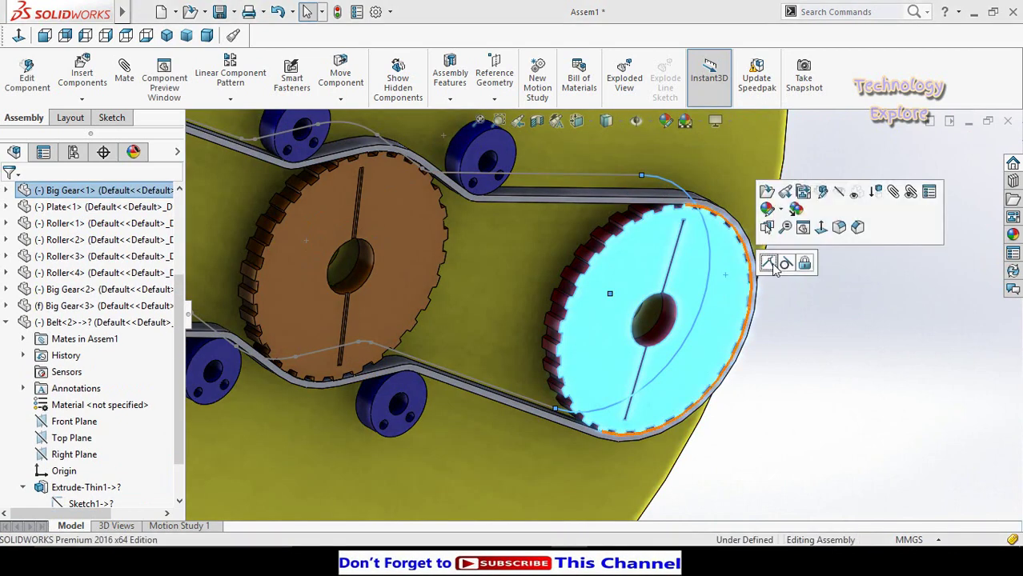
pyautogui.click(770, 265)
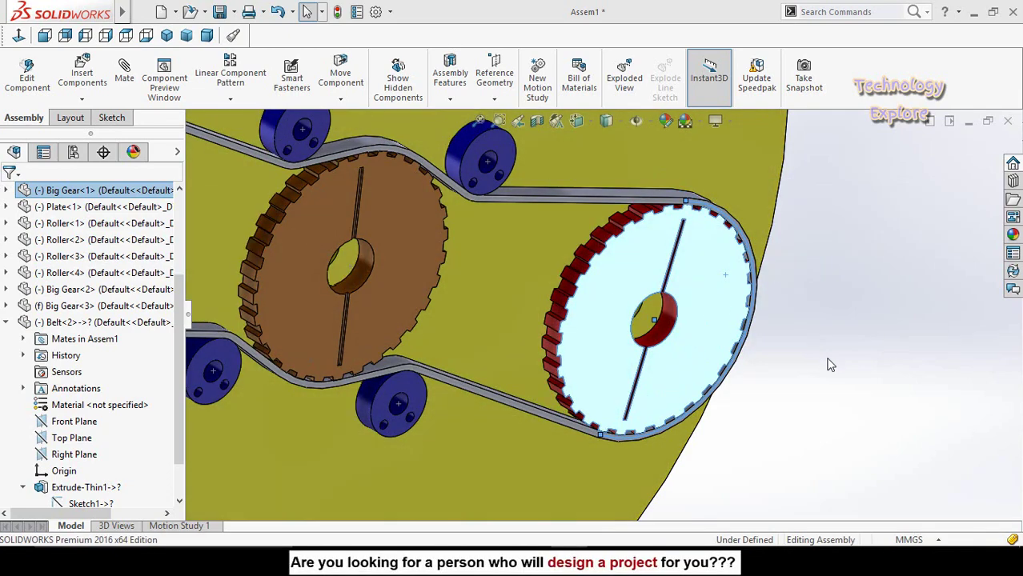
pyautogui.scroll(6, 814, 371)
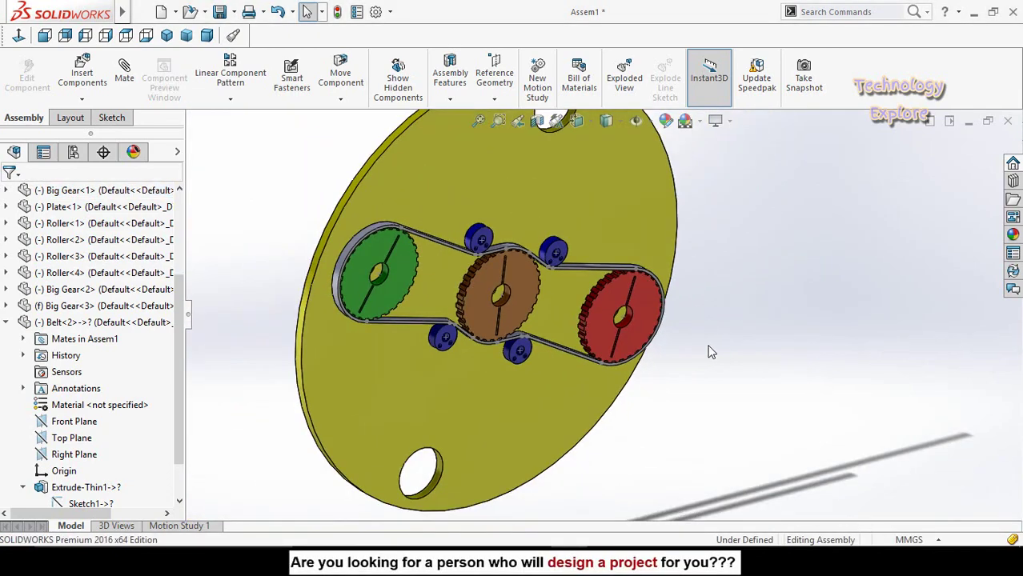
# Rotate the plate about its centre to swing the red and green gears to opposite sides with the belt and path.
pyautogui.moveTo(710, 350); pyautogui.dragTo(658, 307, button='middle')
pyautogui.scroll(3, 686, 323)
pyautogui.moveTo(569, 198); pyautogui.dragTo(387, 451)
pyautogui.press('Escape')
pyautogui.scroll(-6, 500, 287)
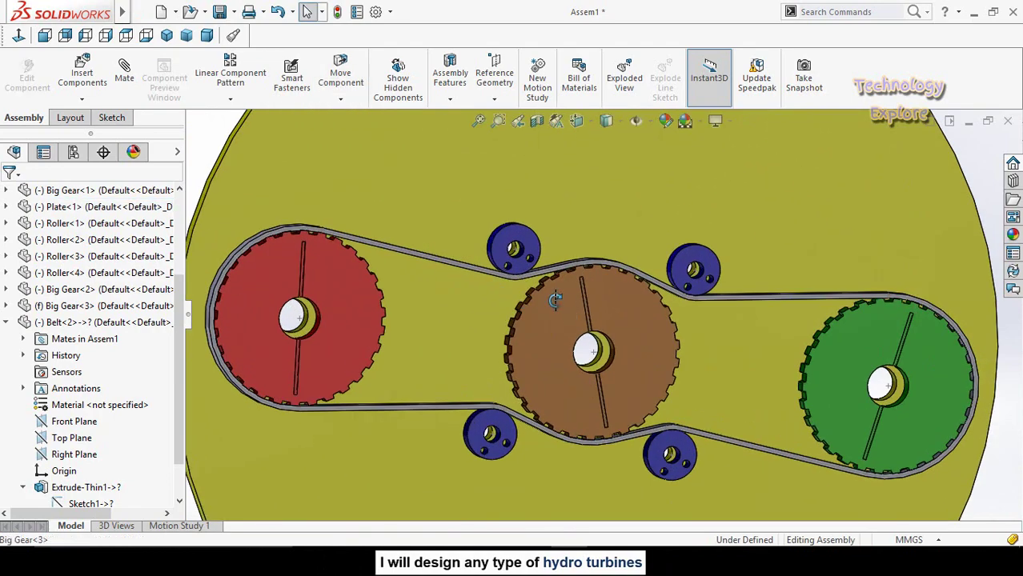
pyautogui.moveTo(556, 301); pyautogui.dragTo(572, 309, button='middle')
pyautogui.scroll(3, 597, 328)
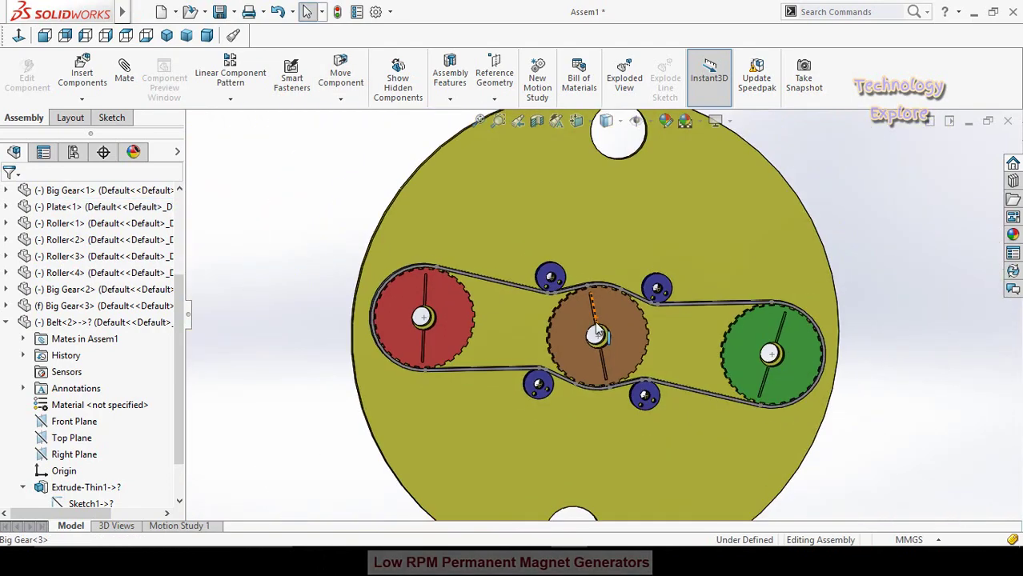
# Create a new in-context part on the front face of the brown middle gear and face its sketch plane squarely.
pyautogui.click(83, 101)
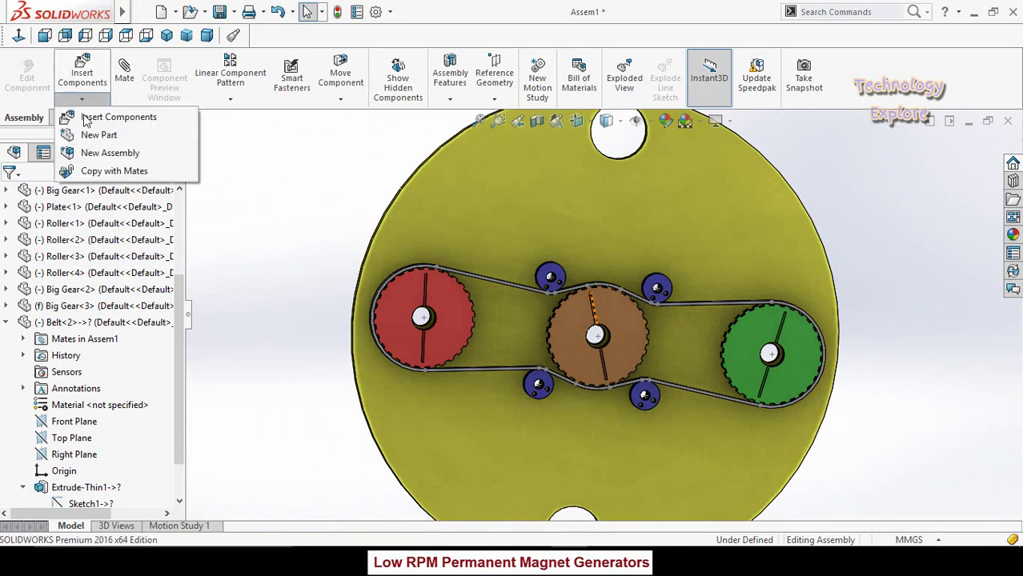
pyautogui.click(90, 136)
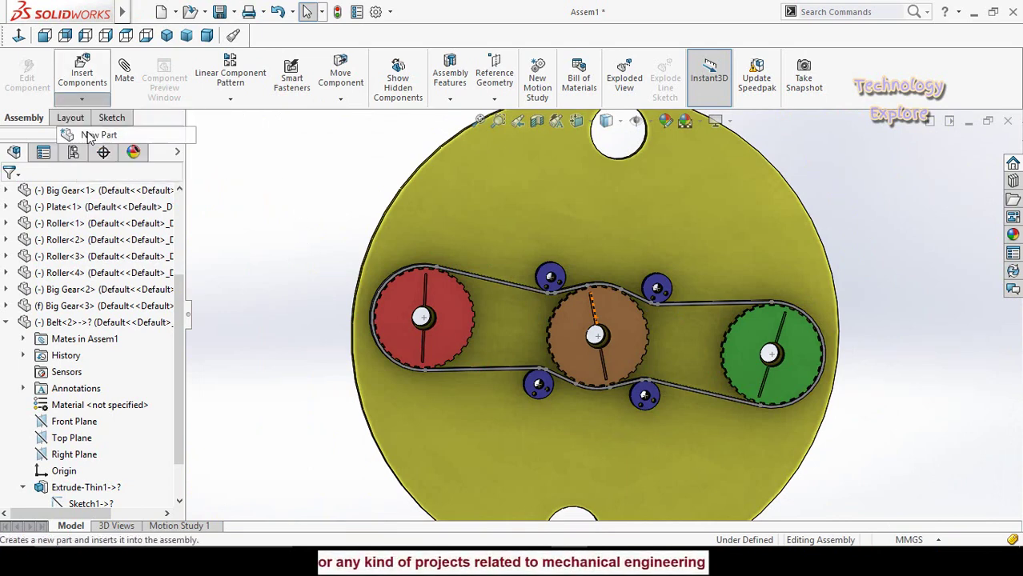
pyautogui.scroll(-2, 623, 327)
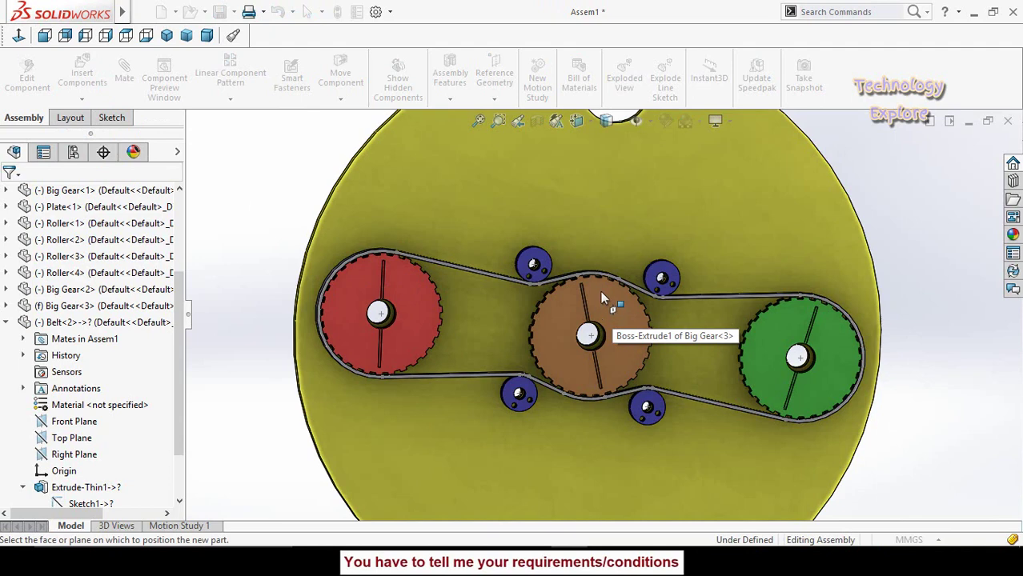
pyautogui.click(600, 290)
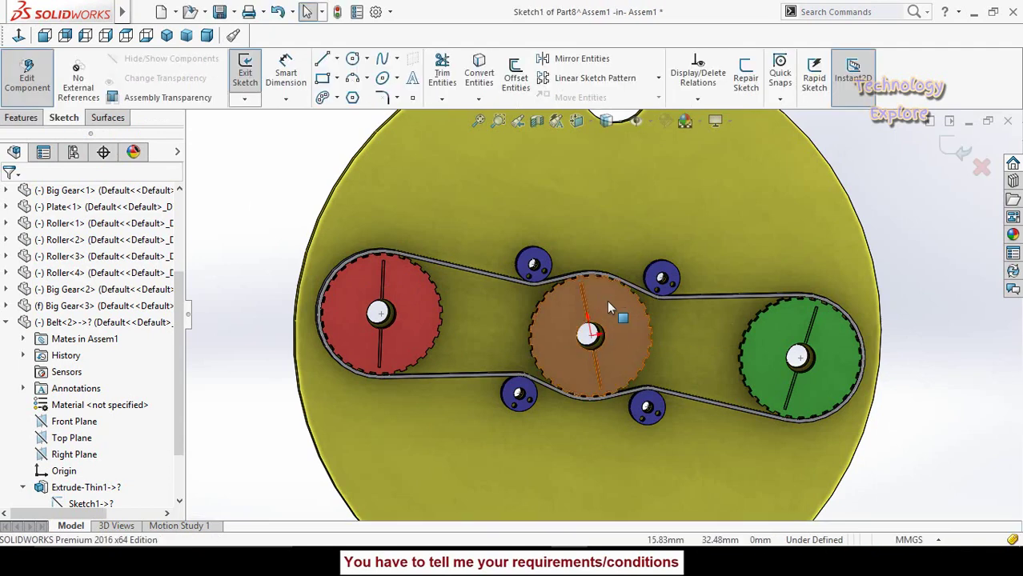
pyautogui.click(17, 35)
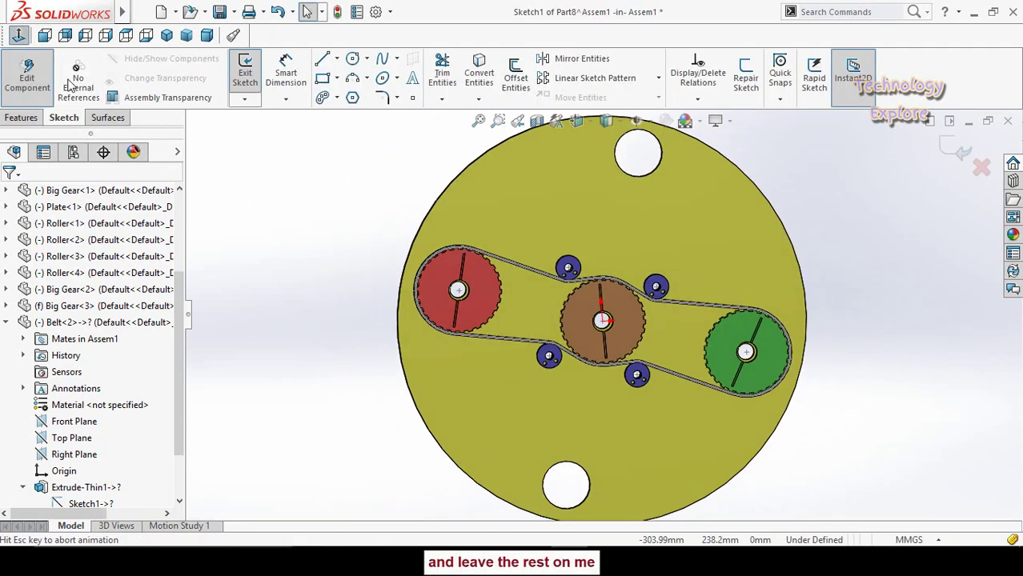
# Convert the three edges of one tooth gap near the top of the brown gear into sketch entities.
pyautogui.scroll(-5, 615, 304)
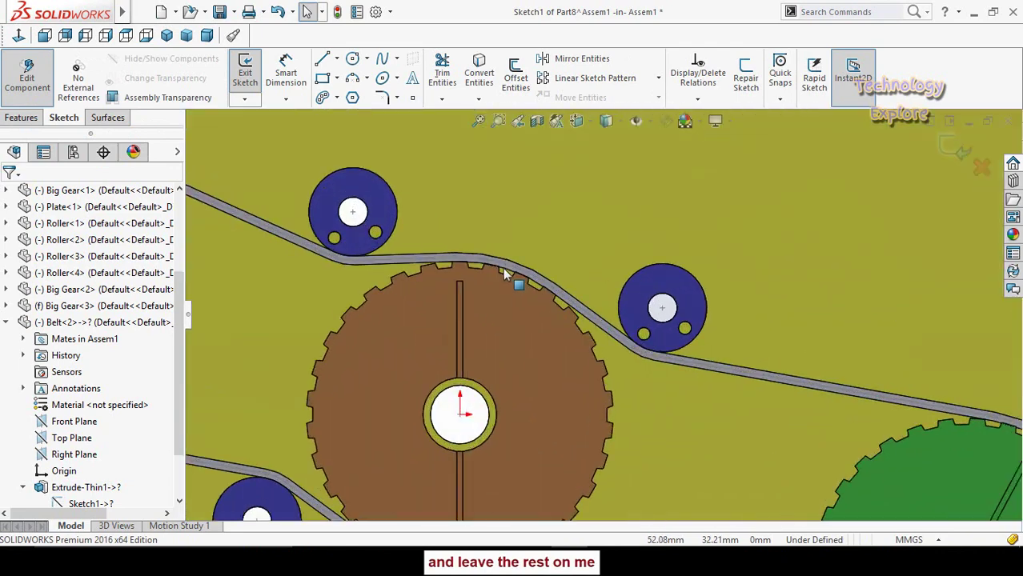
pyautogui.scroll(-2, 505, 284)
pyautogui.scroll(-3, 472, 276)
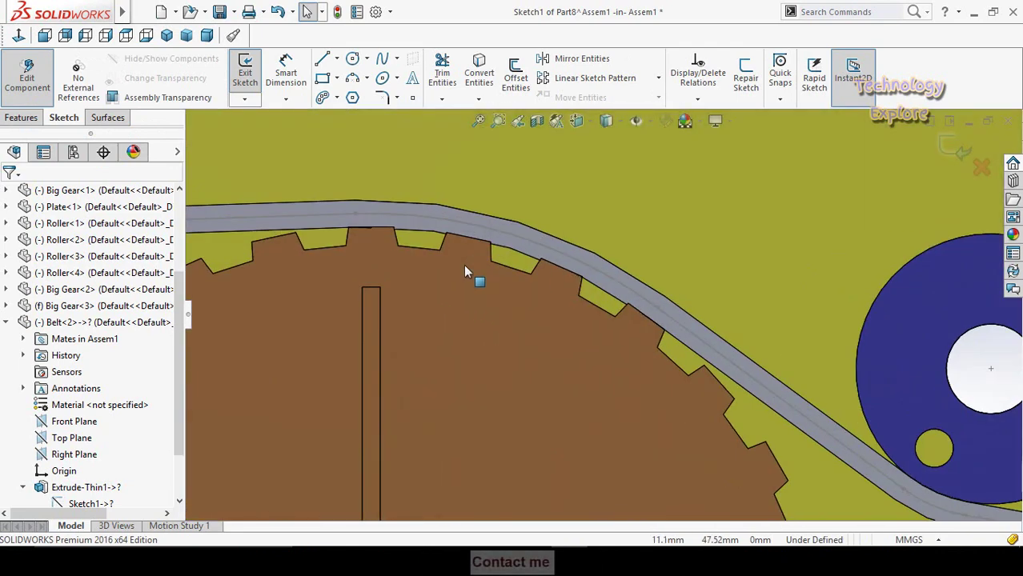
pyautogui.scroll(-2, 488, 266)
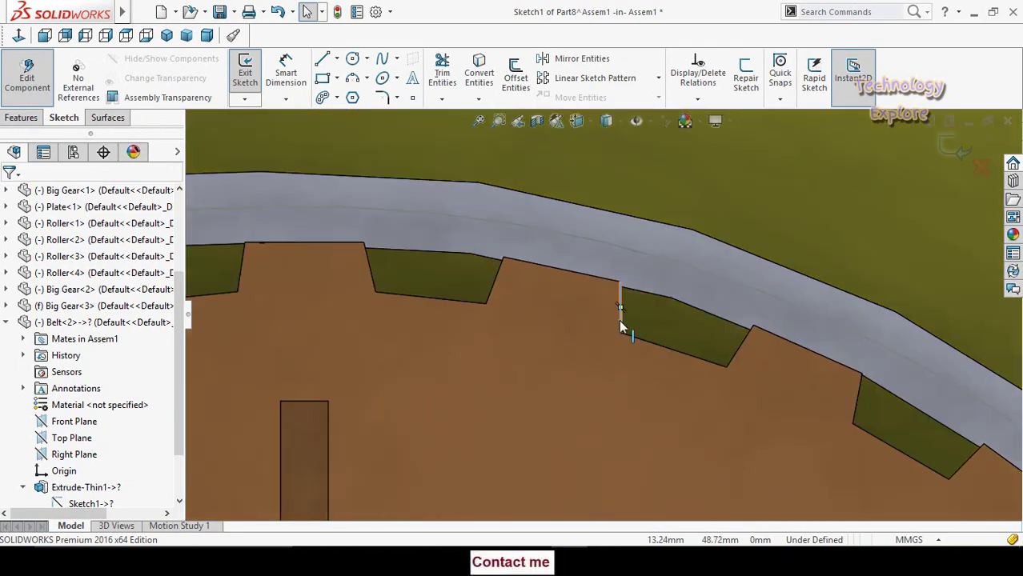
pyautogui.click(622, 321)
pyautogui.click(735, 365)
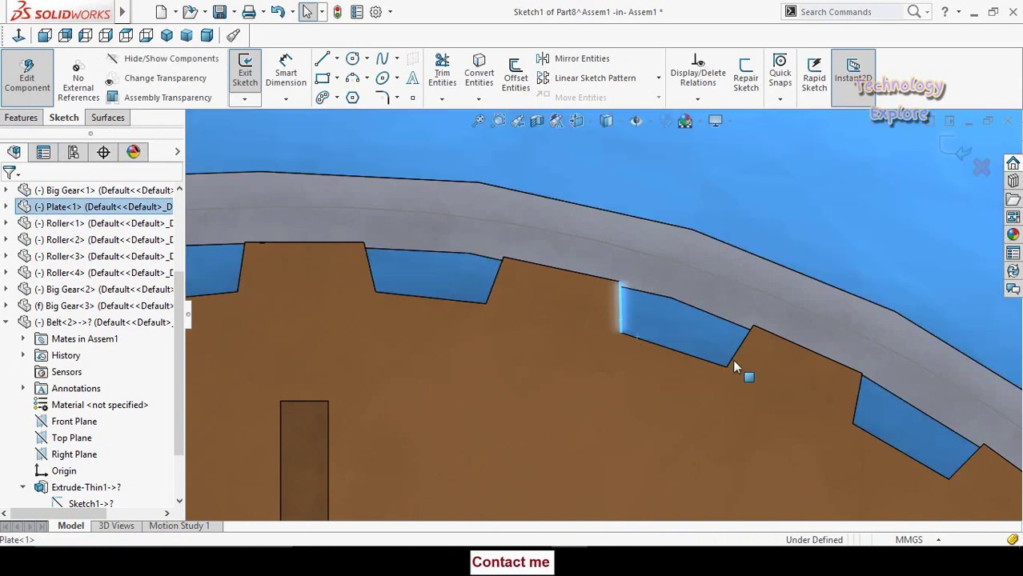
pyautogui.keyDown('ctrl'); pyautogui.click(629, 329); pyautogui.keyUp('ctrl')
pyautogui.keyDown('ctrl'); pyautogui.click(635, 337); pyautogui.keyUp('ctrl')
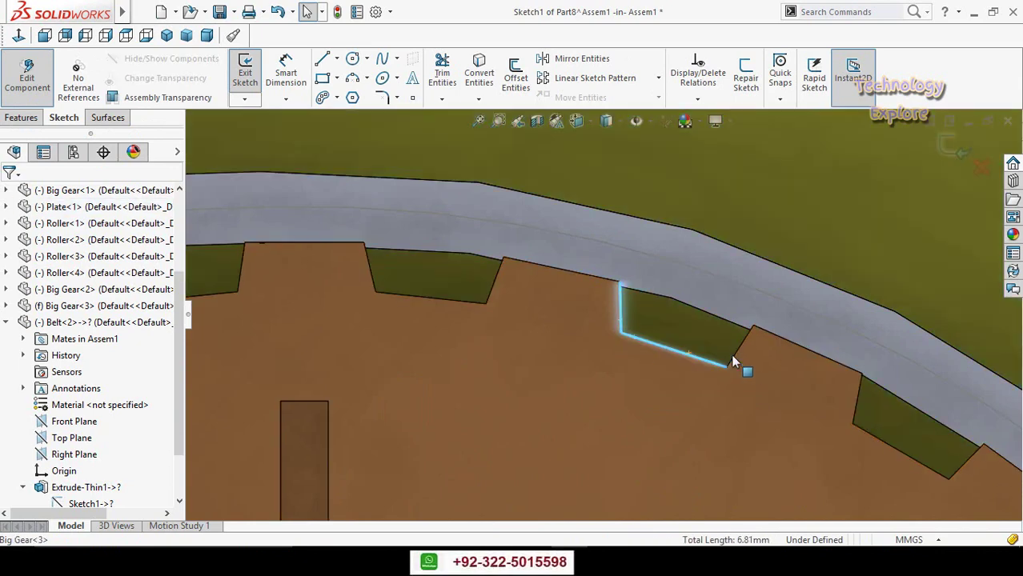
pyautogui.click(478, 79)
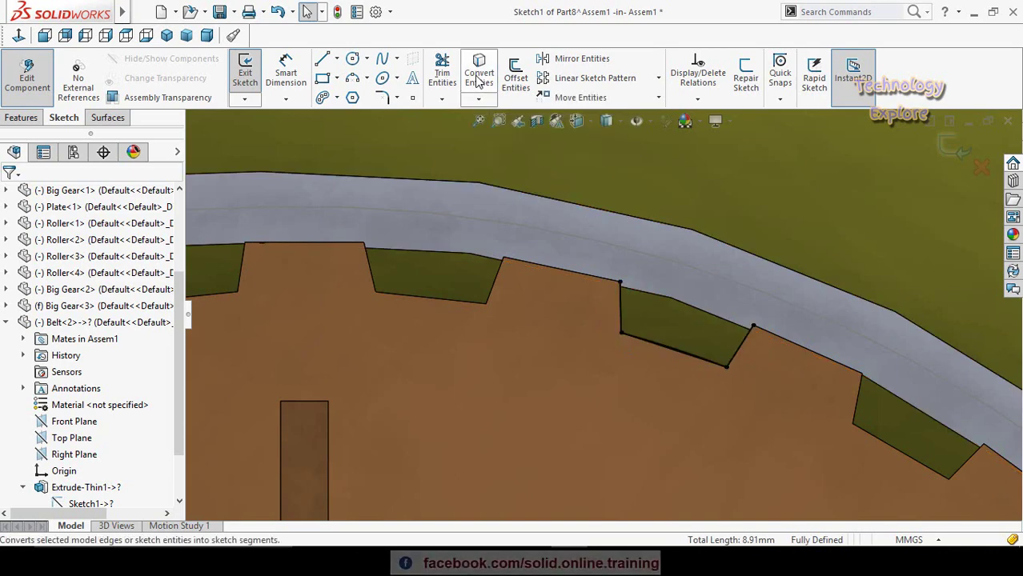
# Offset the three converted tooth-gap entities 0.20 mm inward, with dimensions added and the base geometry set as construction.
pyautogui.moveTo(811, 242); pyautogui.dragTo(569, 390)
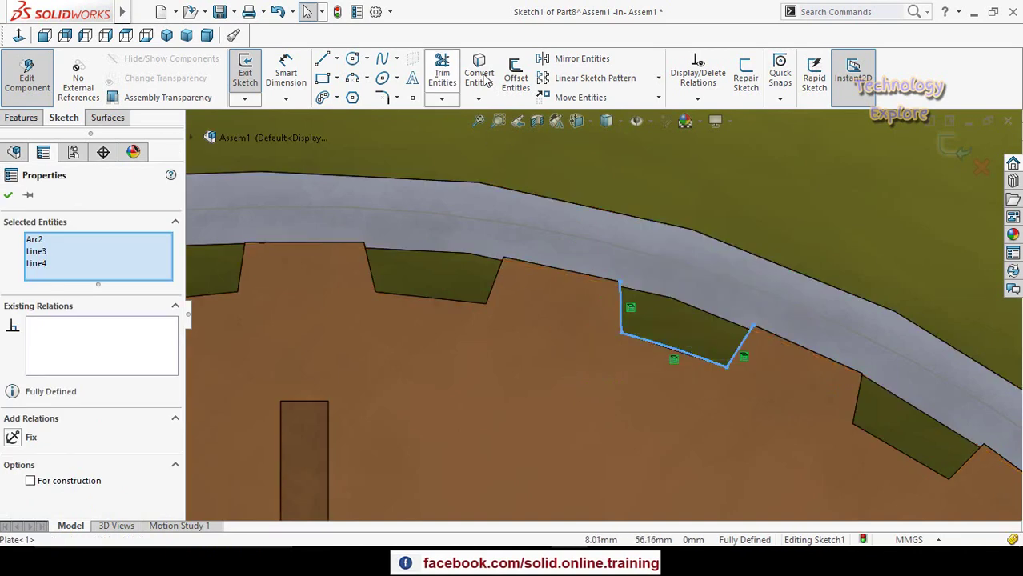
pyautogui.click(514, 80)
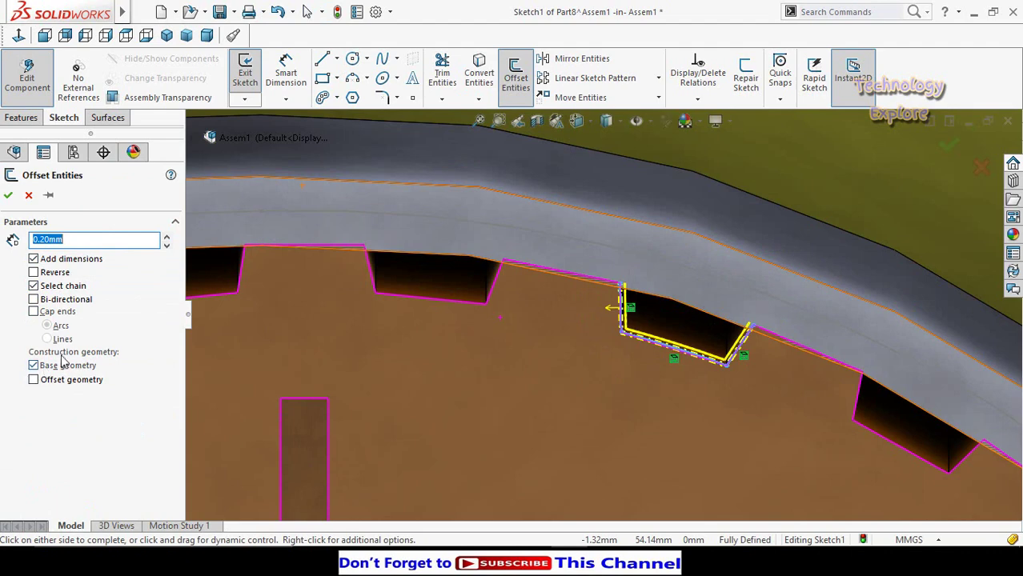
pyautogui.click(33, 366)
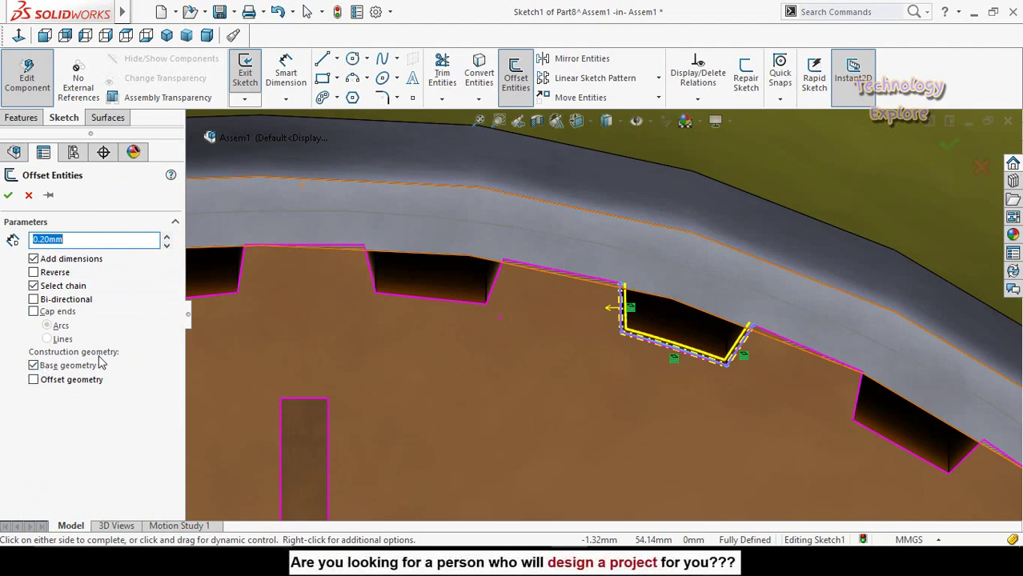
pyautogui.click(8, 195)
pyautogui.scroll(3, 694, 346)
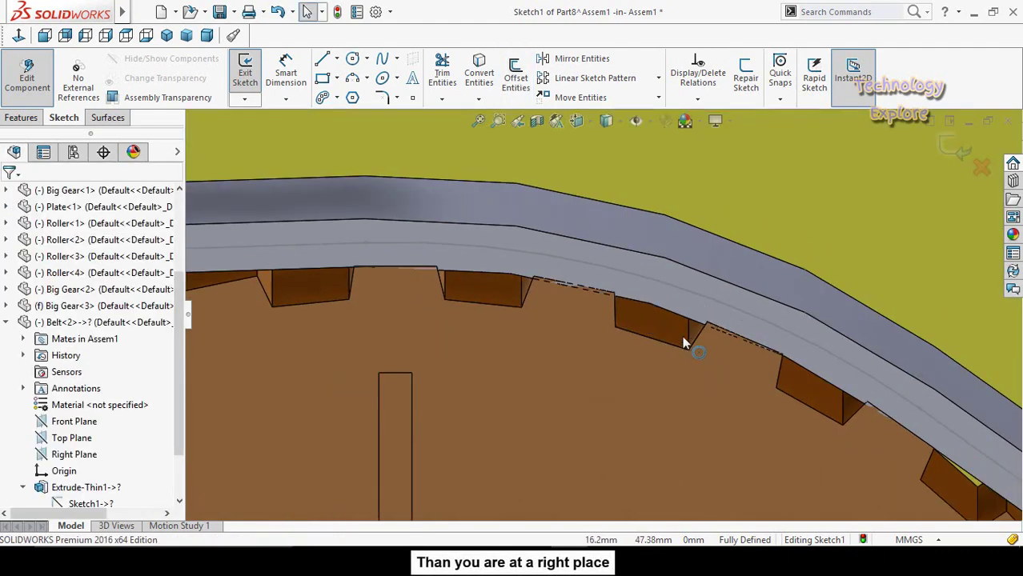
# Draw a construction centerline from the brown gear's centre to the midpoint of the tooth tip just left of the converted gap.
pyautogui.scroll(-5, 682, 336)
pyautogui.scroll(5, 682, 336)
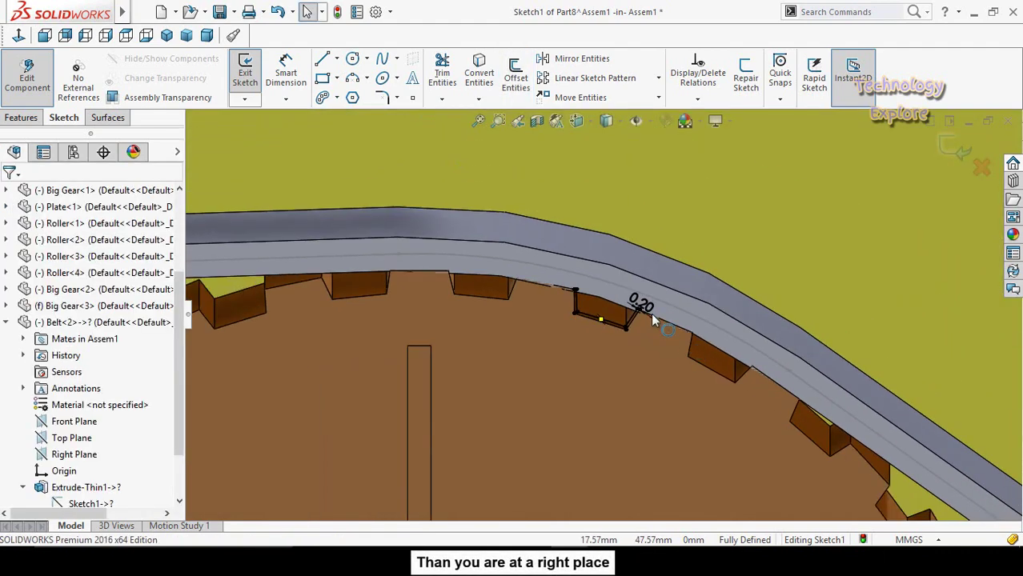
pyautogui.click(338, 60)
pyautogui.click(360, 95)
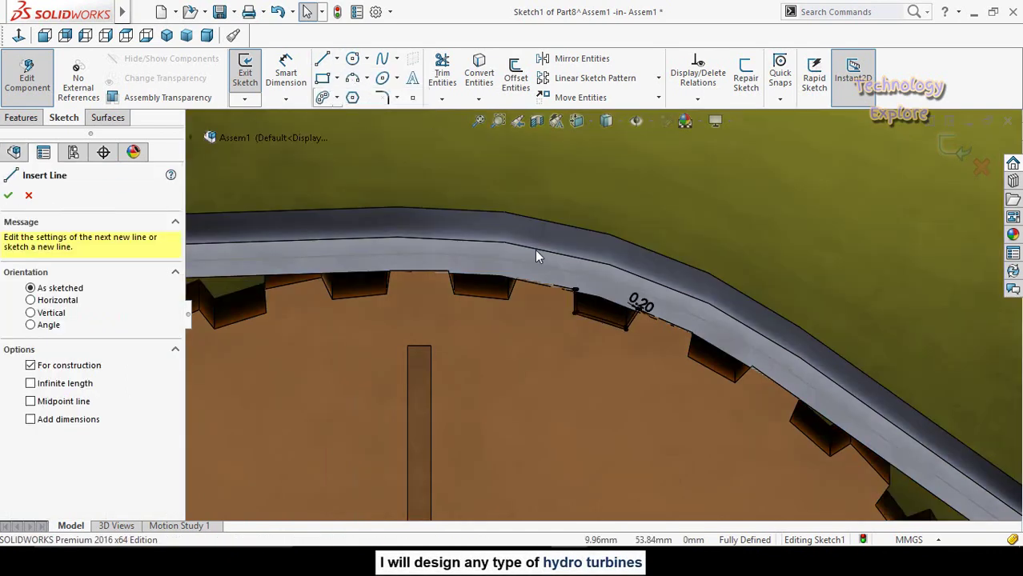
pyautogui.scroll(5, 558, 400)
pyautogui.scroll(-2, 556, 413)
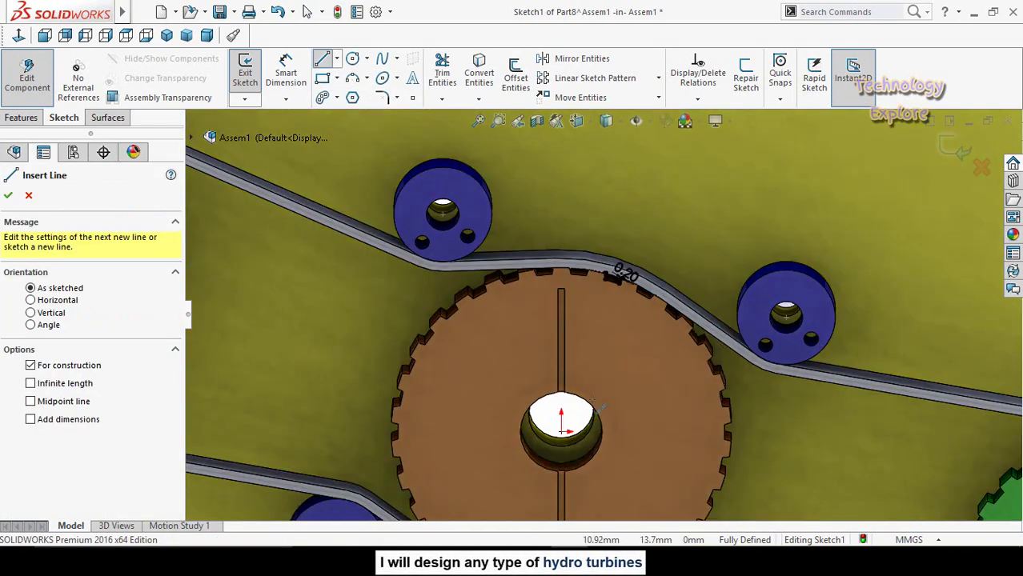
pyautogui.click(24, 40)
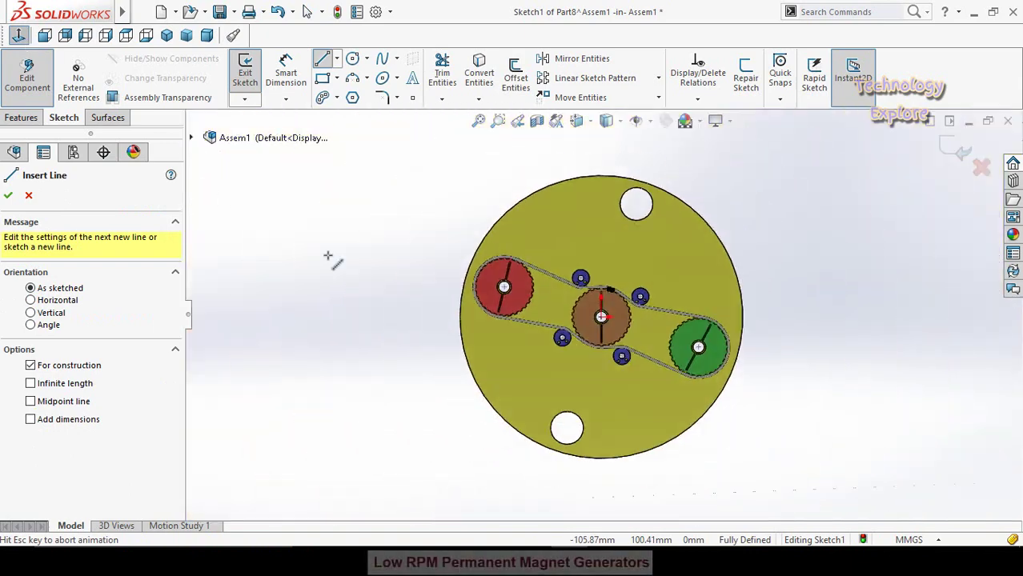
pyautogui.scroll(-3, 604, 310)
pyautogui.scroll(-5, 590, 317)
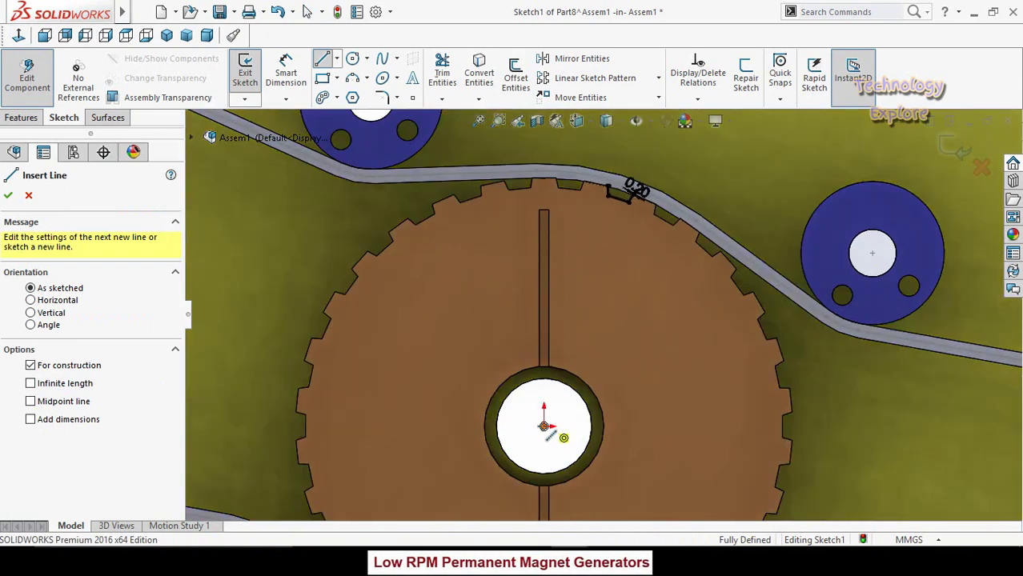
pyautogui.click(543, 427)
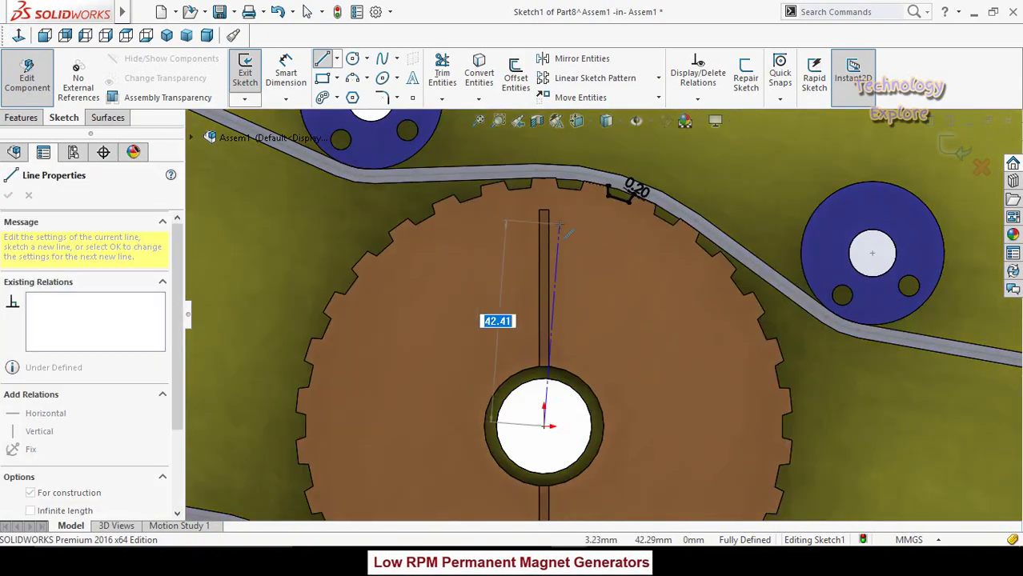
pyautogui.scroll(-3, 632, 204)
pyautogui.scroll(-3, 636, 216)
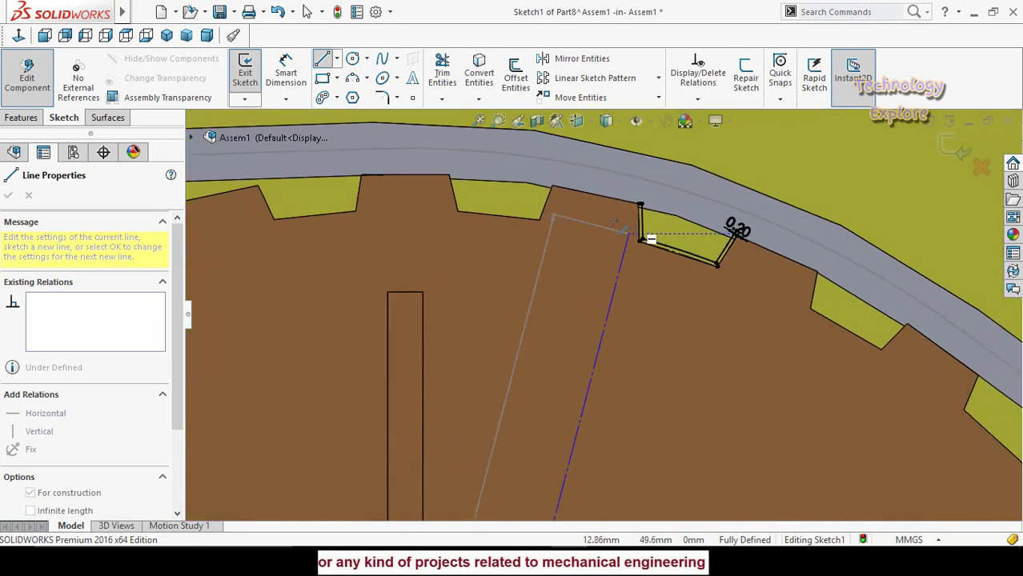
pyautogui.click(595, 194)
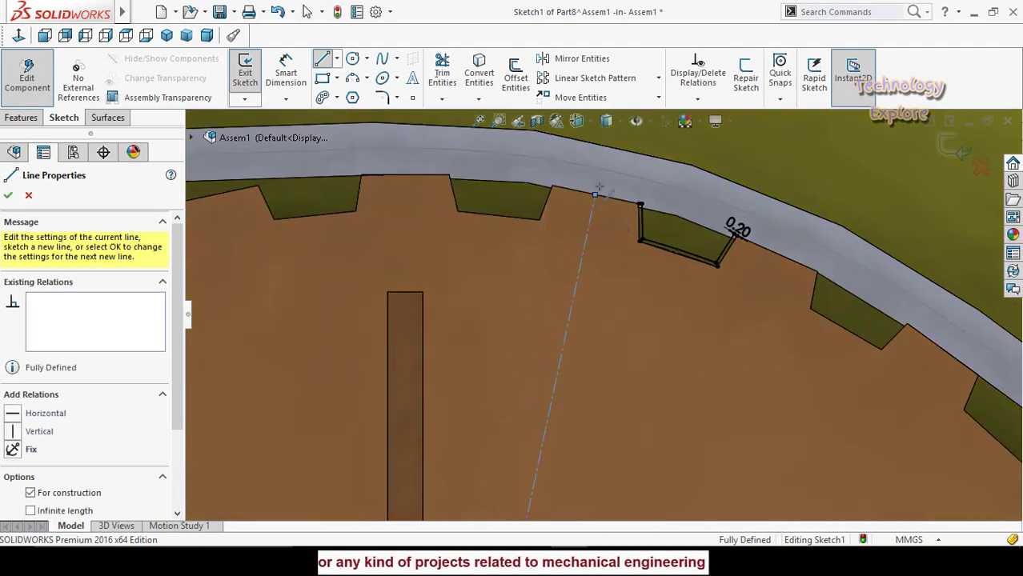
# Extend that centerline outward across the belt with a collinear construction segment about 5.9 mm long.
pyautogui.scroll(2, 615, 162)
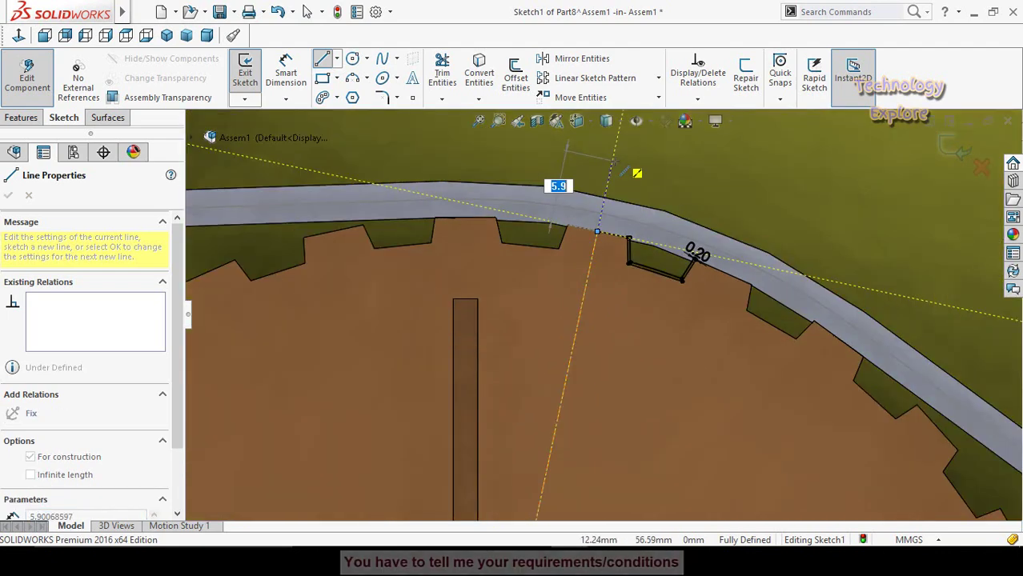
pyautogui.click(613, 162)
pyautogui.press('Escape')
# Draw a line from the brown gear's centre to the midpoint of the tooth tip just right of the converted gap.
pyautogui.scroll(3, 620, 296)
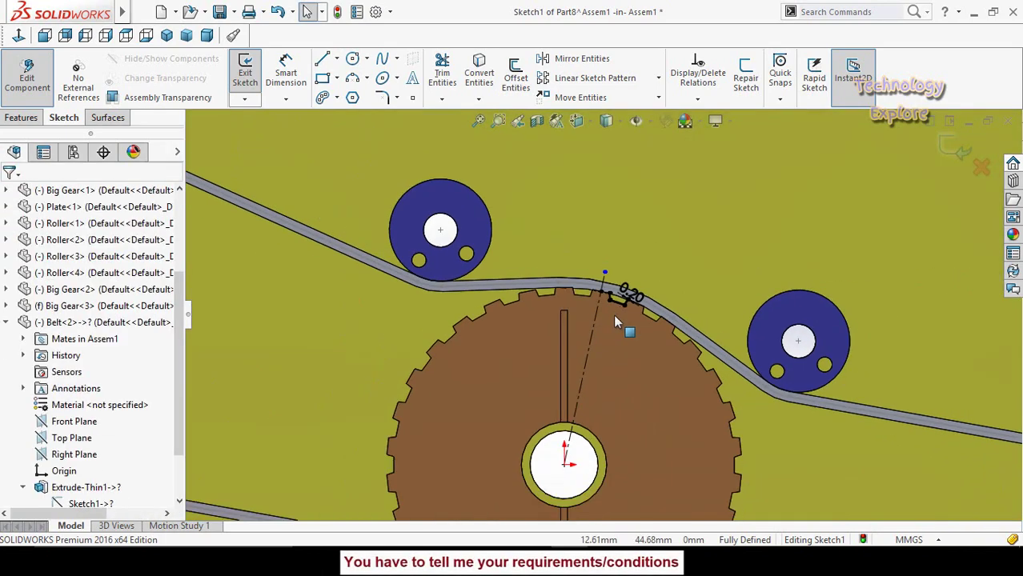
pyautogui.scroll(-3, 580, 461)
pyautogui.press('l')
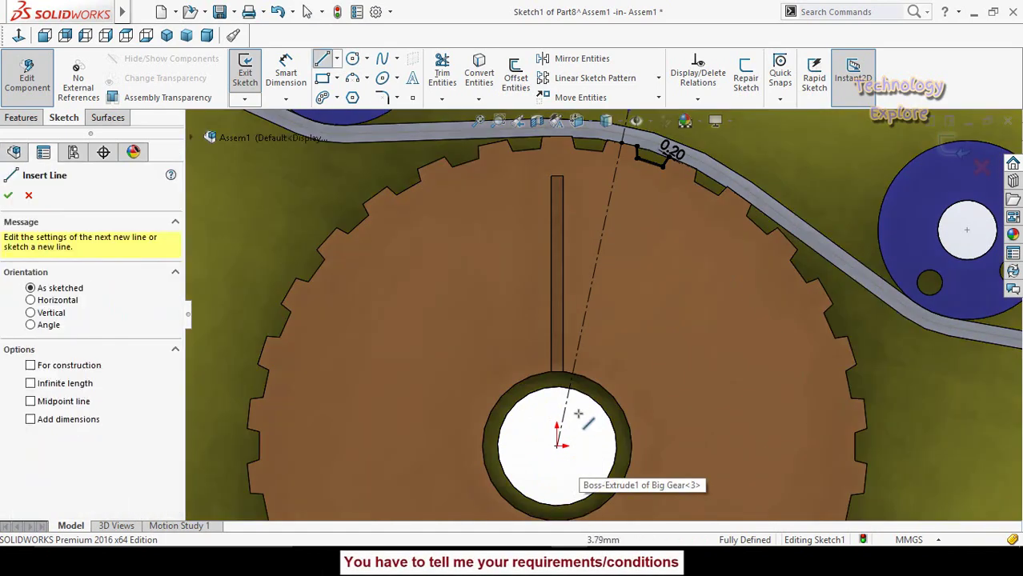
pyautogui.click(558, 445)
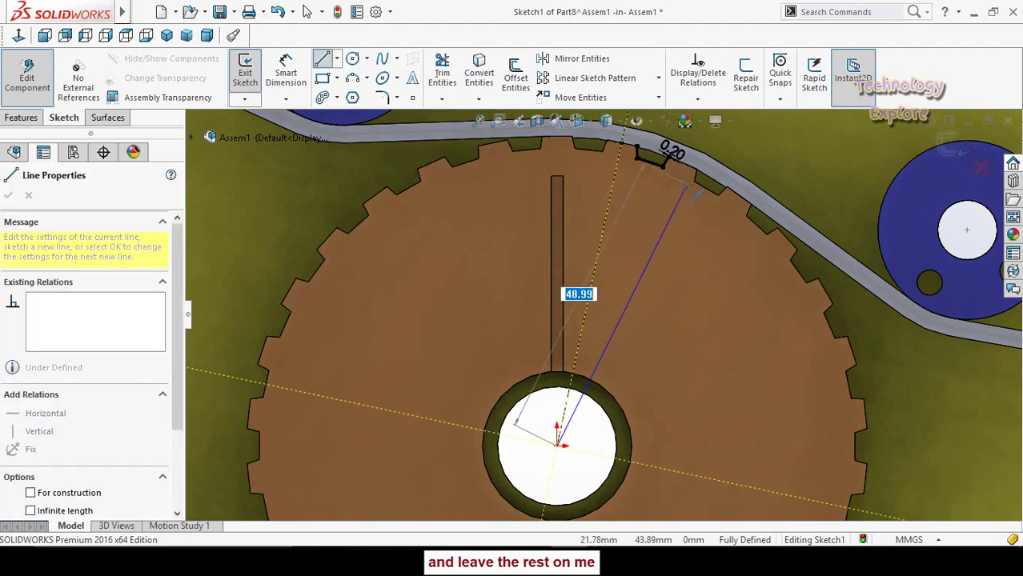
pyautogui.scroll(-3, 680, 189)
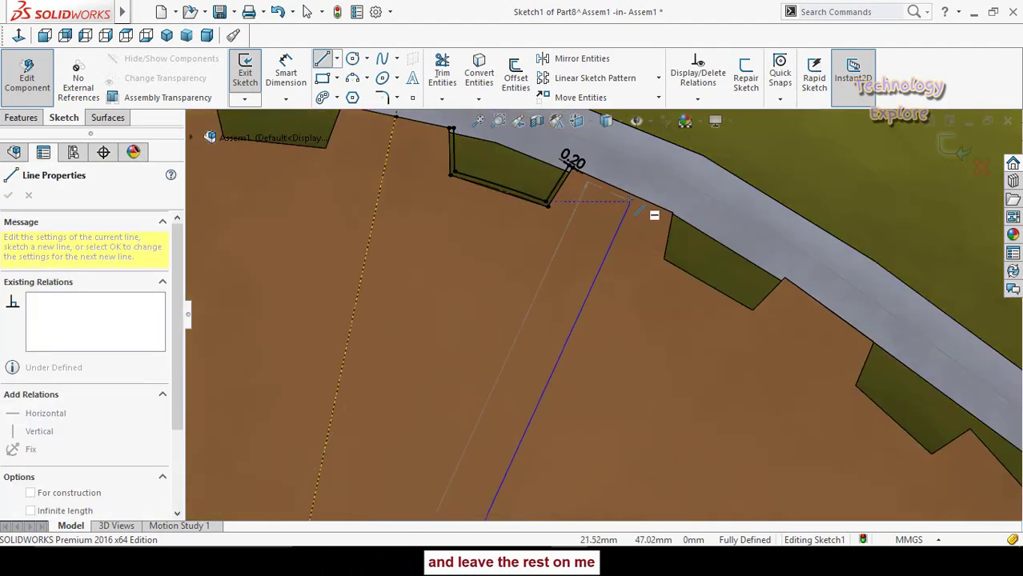
pyautogui.click(623, 192)
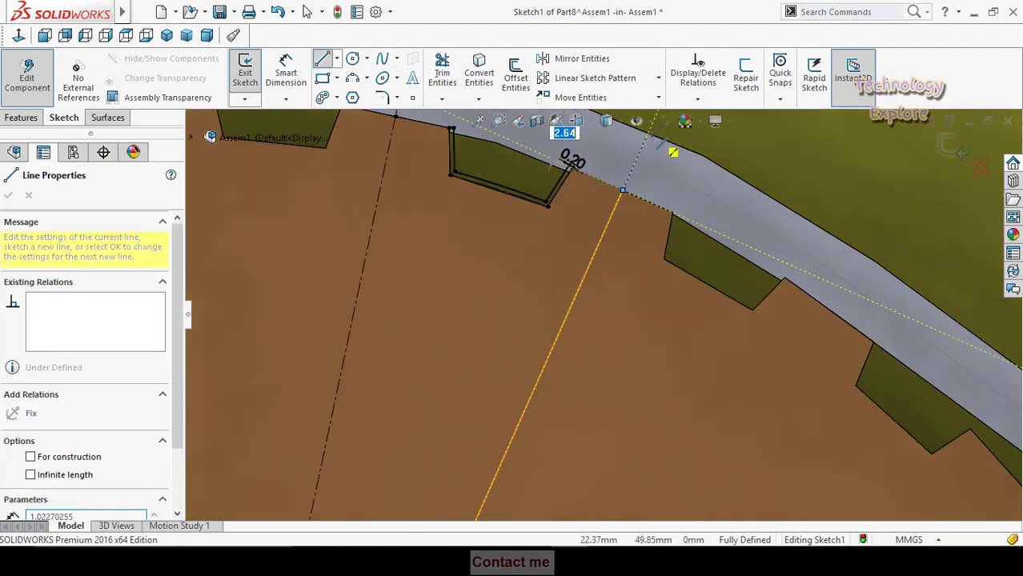
# Continue the right-hand line outward across the belt with a collinear segment about 6.23 mm long.
pyautogui.scroll(3, 649, 170)
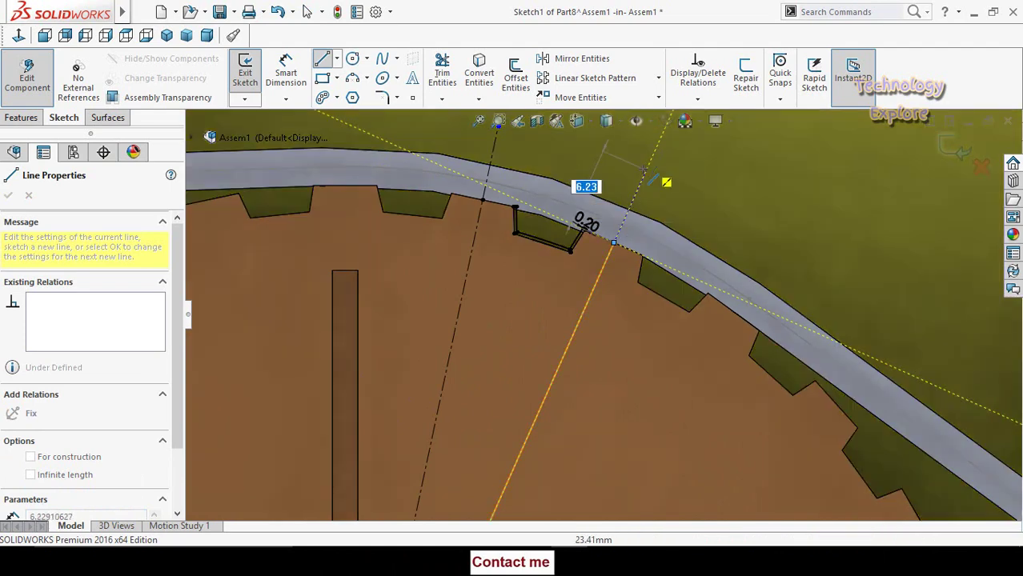
pyautogui.click(645, 171)
pyautogui.press('Escape')
# Change both segments of the radial line right of the tooth gap into construction geometry.
pyautogui.scroll(-2, 578, 191)
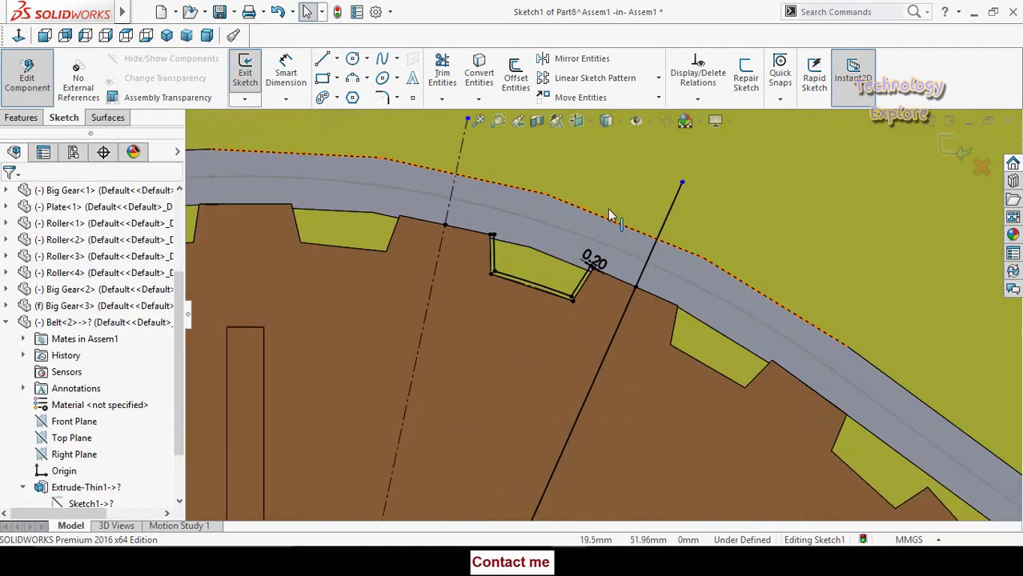
pyautogui.scroll(2, 608, 210)
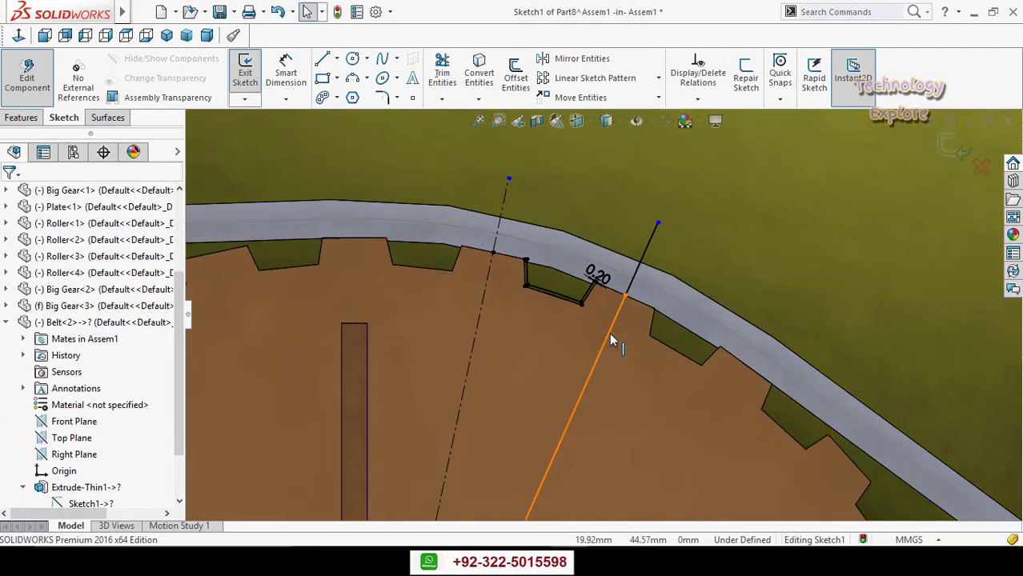
pyautogui.click(622, 307)
pyautogui.keyDown('ctrl'); pyautogui.click(650, 246); pyautogui.keyUp('ctrl')
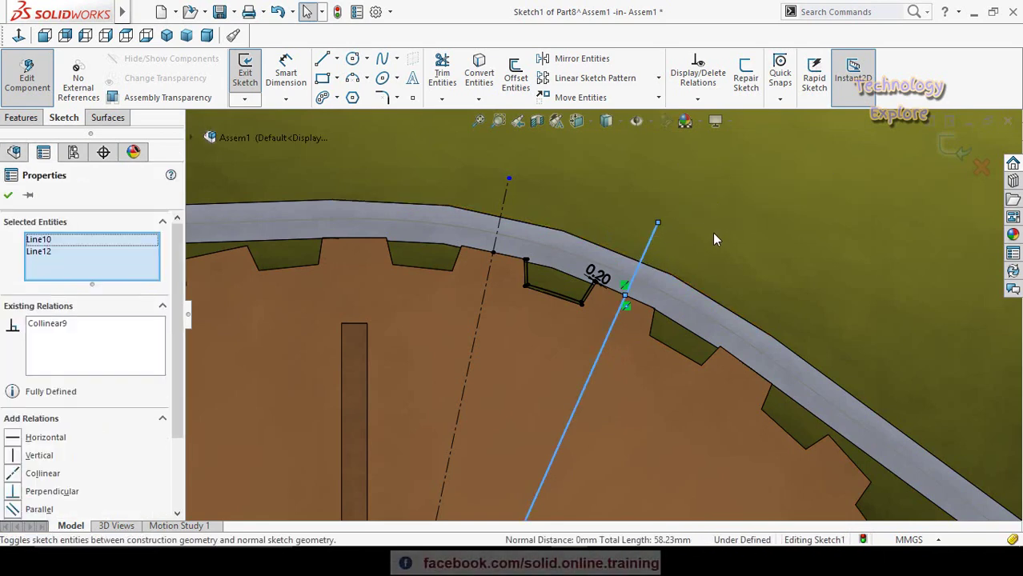
pyautogui.click(740, 257)
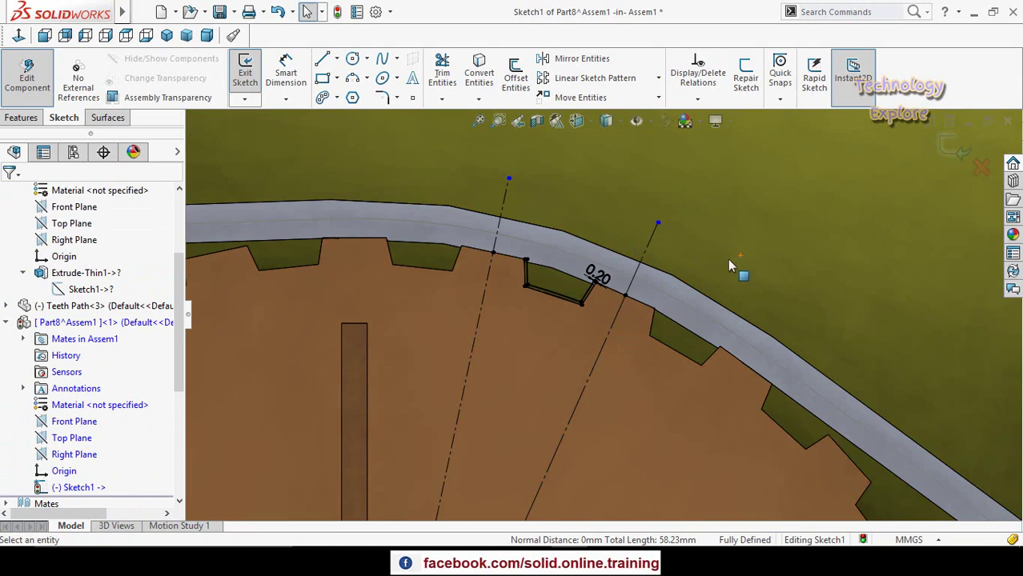
# Make the outer endpoint of the right radial centerline coincident with the belt's outer edge.
pyautogui.scroll(-3, 498, 217)
pyautogui.click(780, 230)
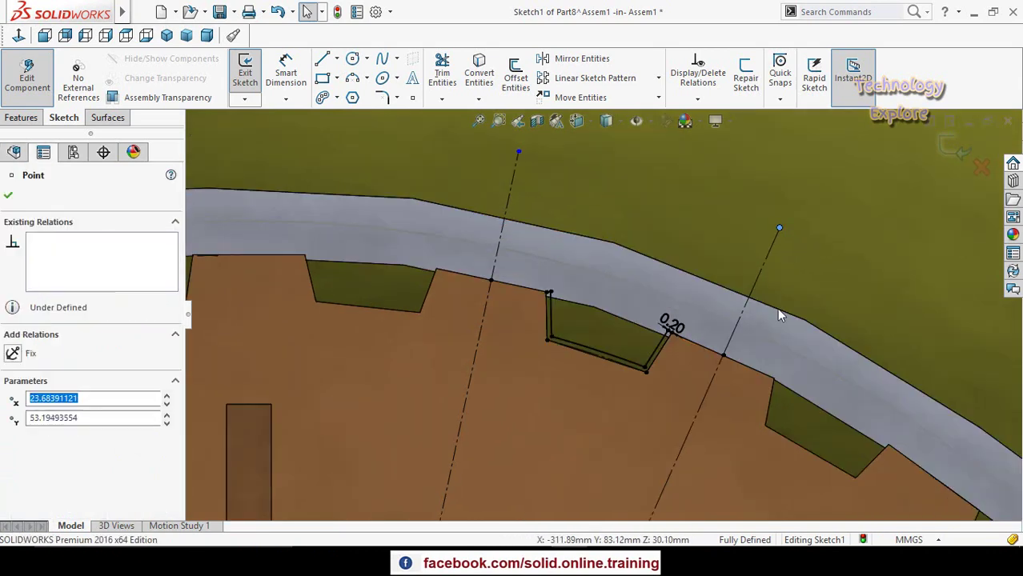
pyautogui.keyDown('ctrl'); pyautogui.click(767, 309); pyautogui.keyUp('ctrl')
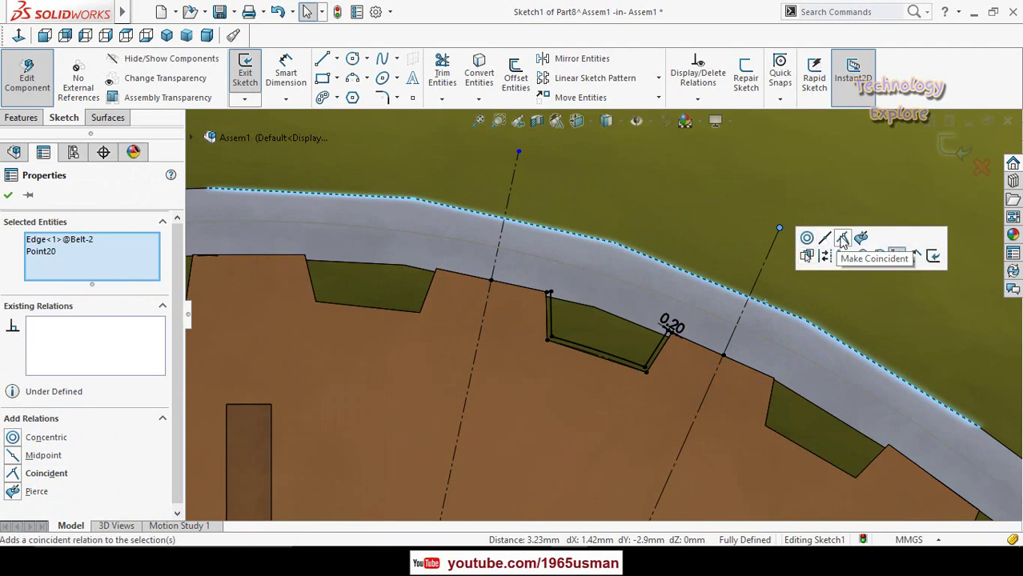
pyautogui.click(842, 239)
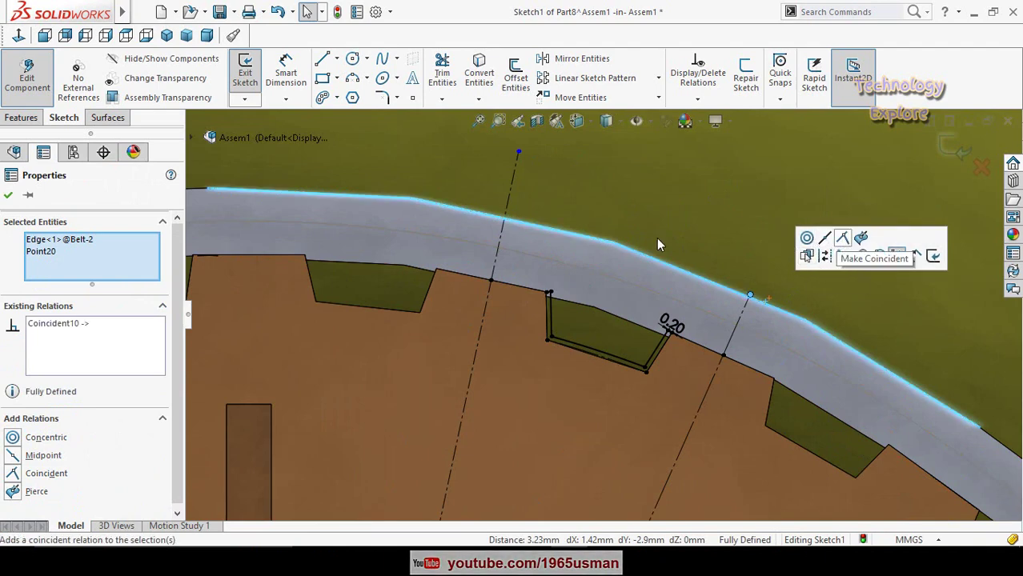
# Make the outer endpoint of the left radial centerline coincident with the belt's outer edge.
pyautogui.click(518, 154)
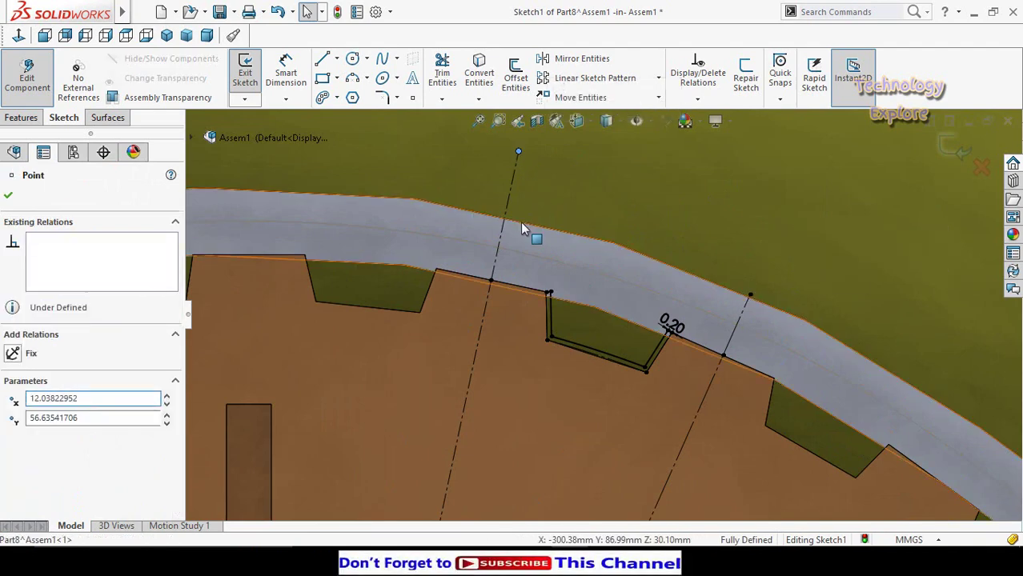
pyautogui.keyDown('ctrl'); pyautogui.click(522, 223); pyautogui.keyUp('ctrl')
pyautogui.keyDown('ctrl'); pyautogui.click(521, 224); pyautogui.keyUp('ctrl')
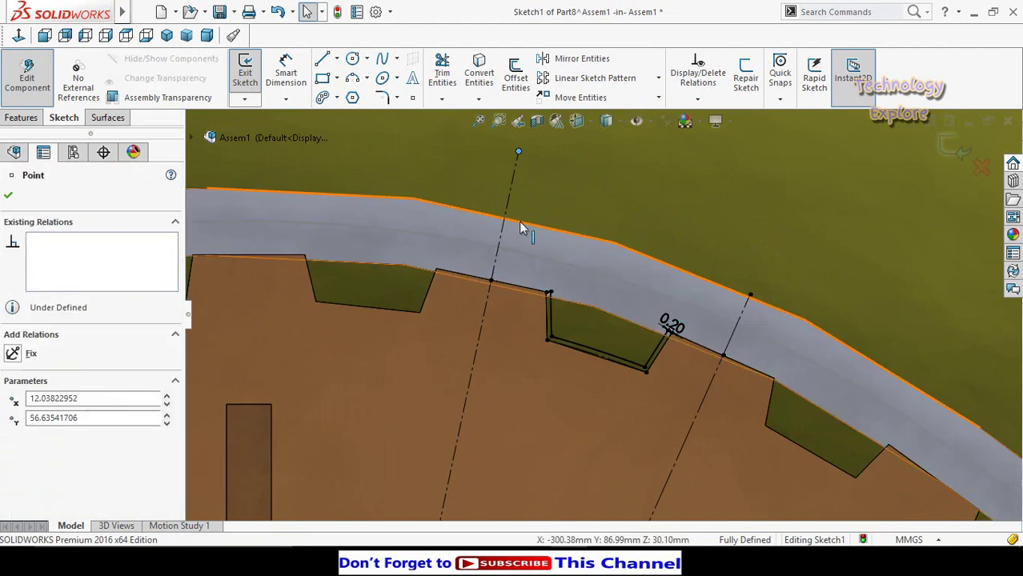
pyautogui.keyDown('ctrl'); pyautogui.click(521, 226); pyautogui.keyUp('ctrl')
pyautogui.keyDown('ctrl'); pyautogui.click(522, 224); pyautogui.keyUp('ctrl')
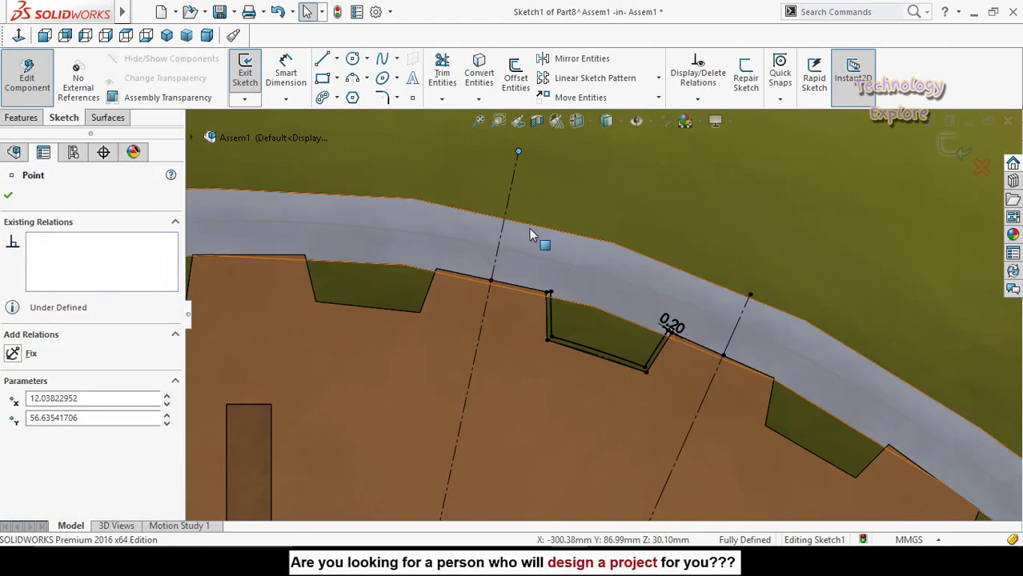
pyautogui.keyDown('ctrl'); pyautogui.click(533, 224); pyautogui.keyUp('ctrl')
pyautogui.keyDown('ctrl'); pyautogui.click(533, 228); pyautogui.keyUp('ctrl')
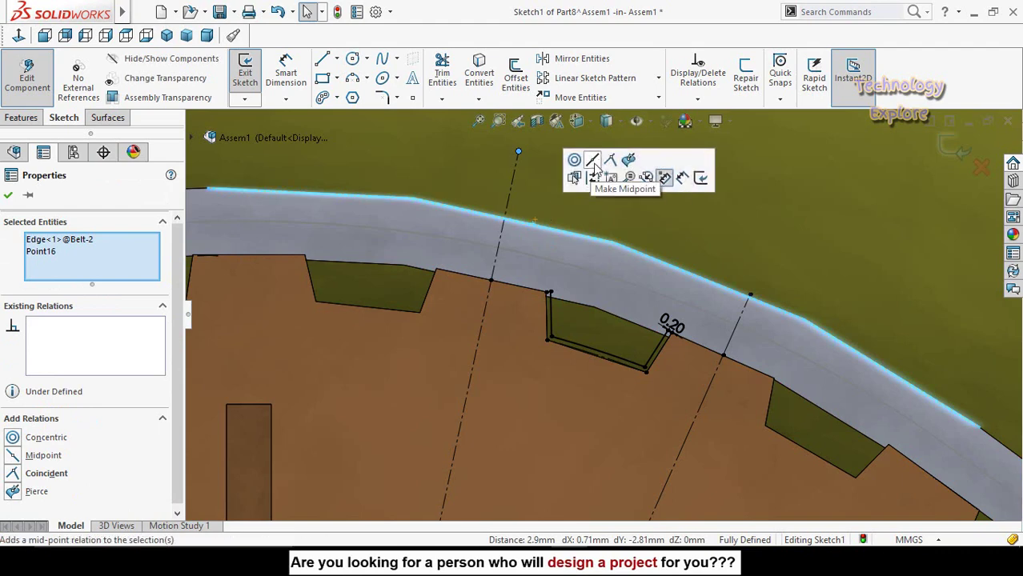
pyautogui.click(611, 163)
pyautogui.scroll(2, 551, 281)
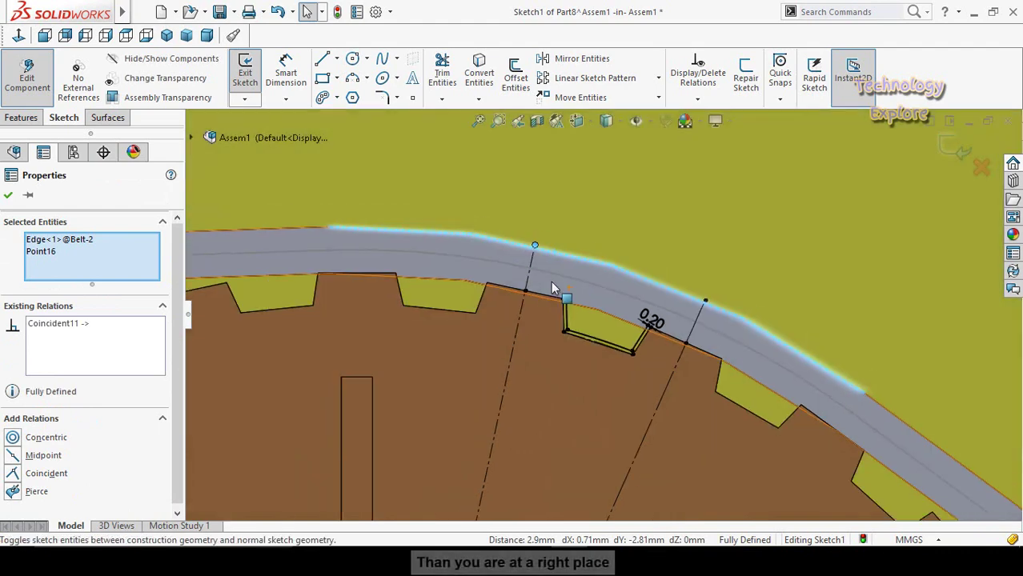
pyautogui.scroll(-1, 551, 280)
pyautogui.press('Escape')
pyautogui.scroll(1, 553, 280)
pyautogui.scroll(-2, 569, 272)
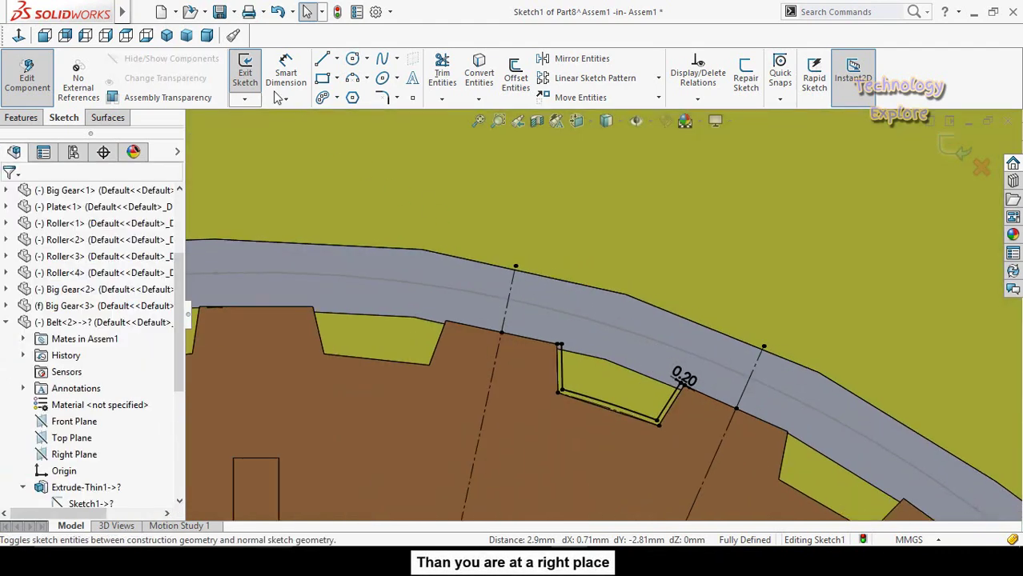
# Sketch a circle on each short centerline segment inside the belt, about 1.03 mm in diameter on the left and 0.72 mm on the right.
pyautogui.click(353, 58)
pyautogui.scroll(-1, 525, 312)
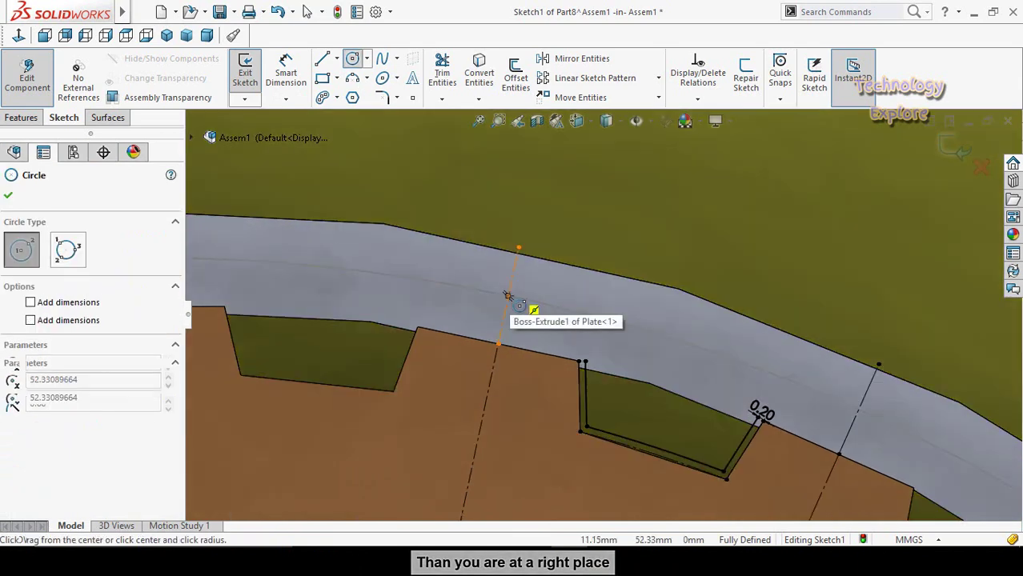
pyautogui.moveTo(509, 297); pyautogui.dragTo(521, 308)
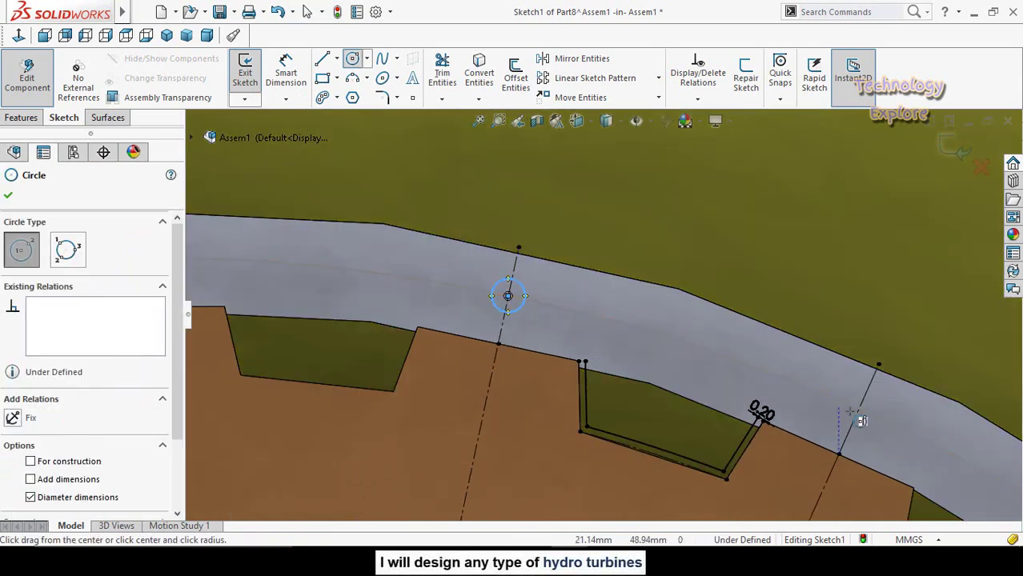
pyautogui.moveTo(858, 410); pyautogui.dragTo(865, 420)
pyautogui.press('Escape')
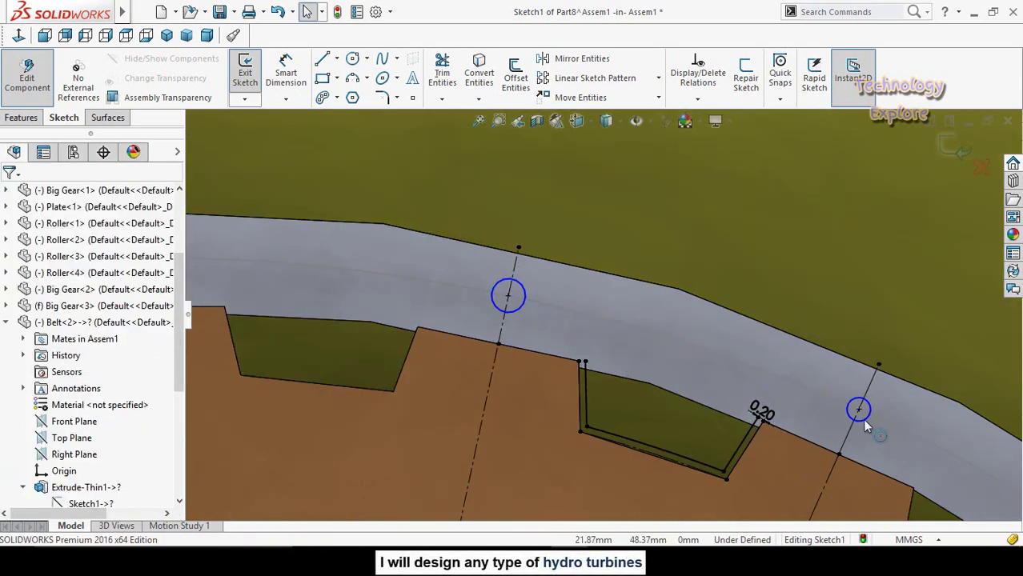
# Apply an Equal relation to the two small circles on the belt.
pyautogui.click(861, 423)
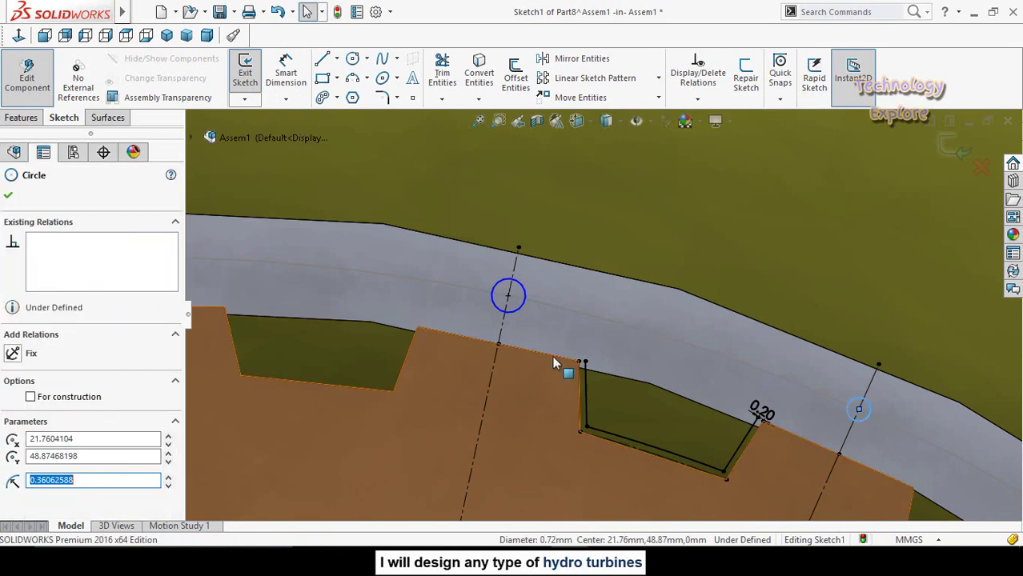
pyautogui.keyDown('ctrl'); pyautogui.click(519, 312); pyautogui.keyUp('ctrl')
pyautogui.click(611, 246)
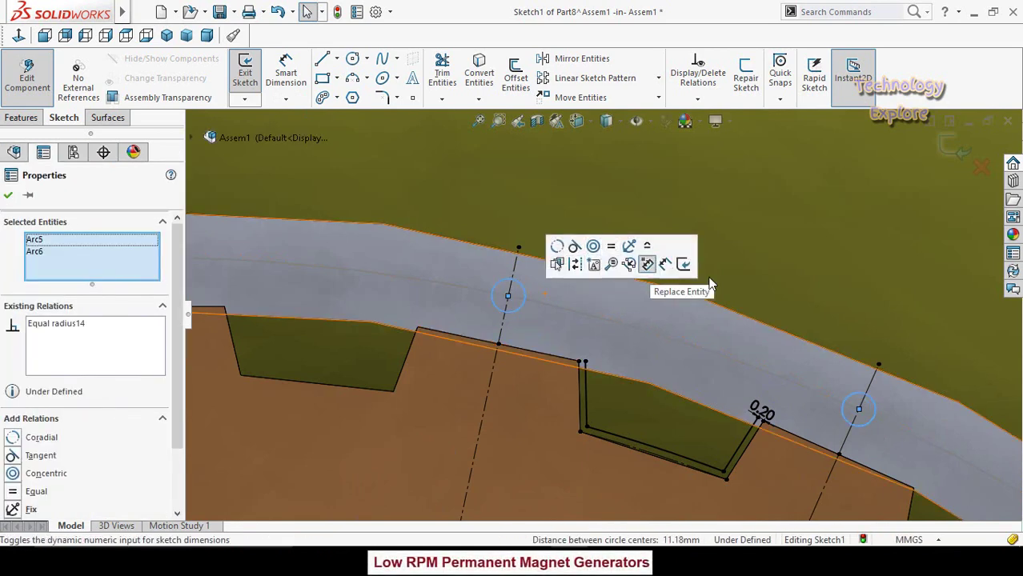
# Dimension the right pin-hole circle to a diameter of 1 mm.
pyautogui.moveTo(767, 263); pyautogui.dragTo(783, 227, button='right')
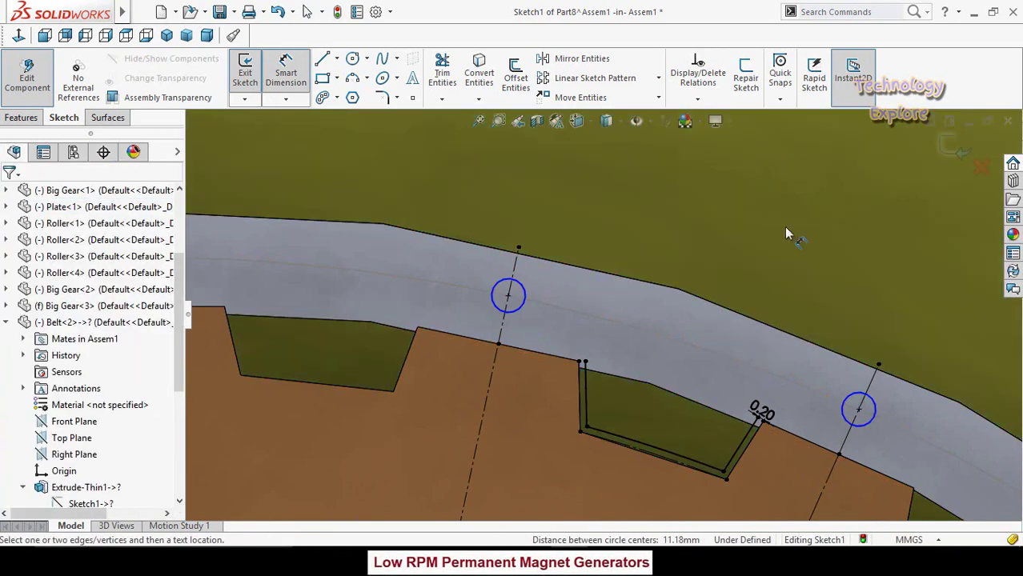
pyautogui.click(873, 429)
pyautogui.click(935, 302)
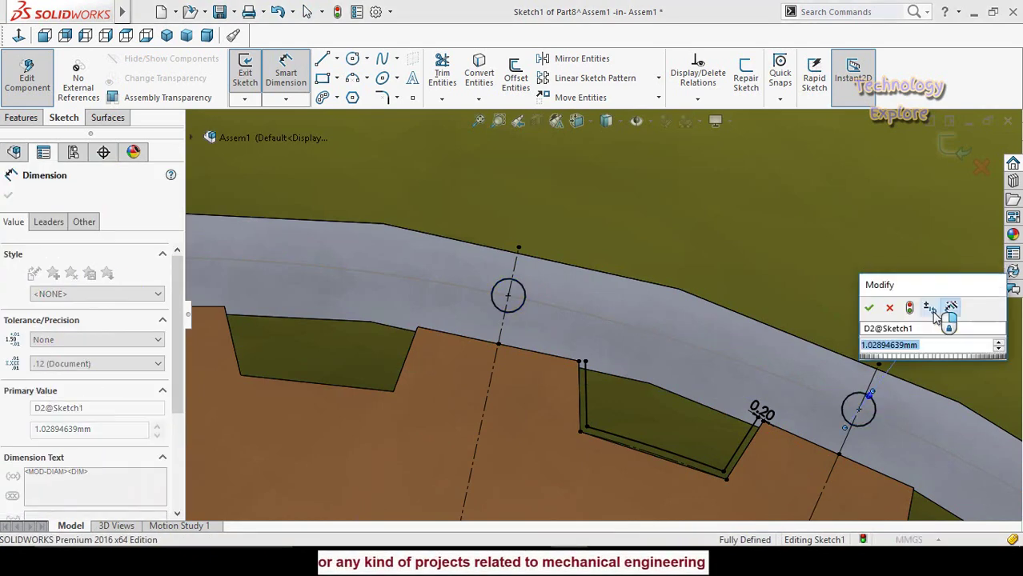
pyautogui.write('1')
pyautogui.press('Return')
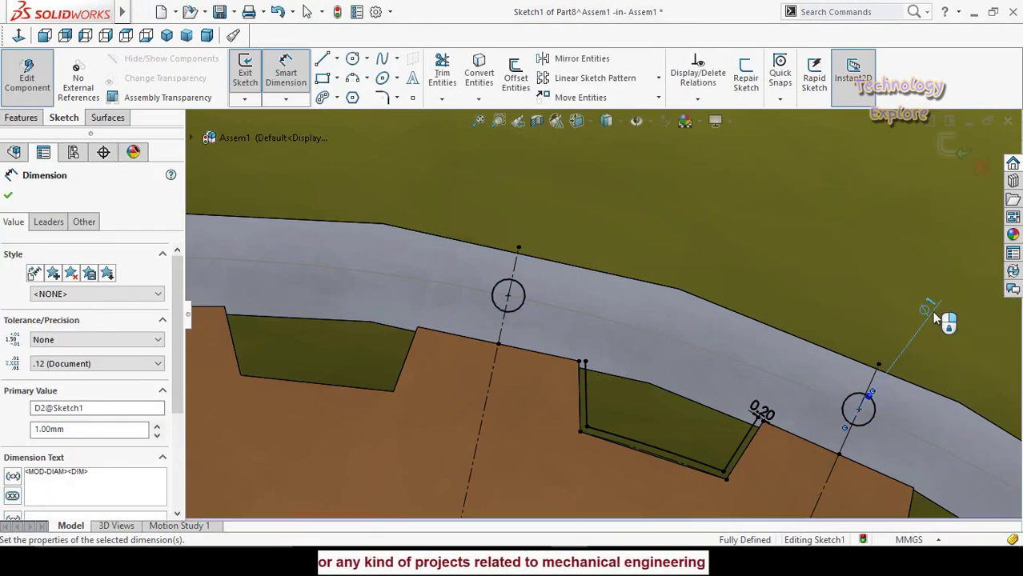
pyautogui.press('Escape')
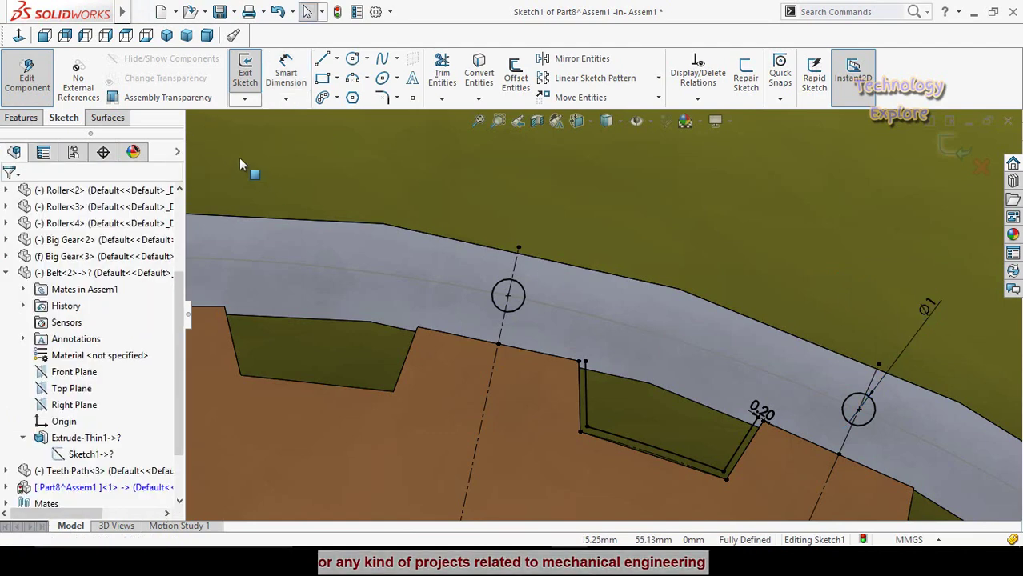
# Sketch a 3 Point Arc Slot between the two circle centers, following the belt's centerline arc and about 1.69 mm wide.
pyautogui.click(336, 98)
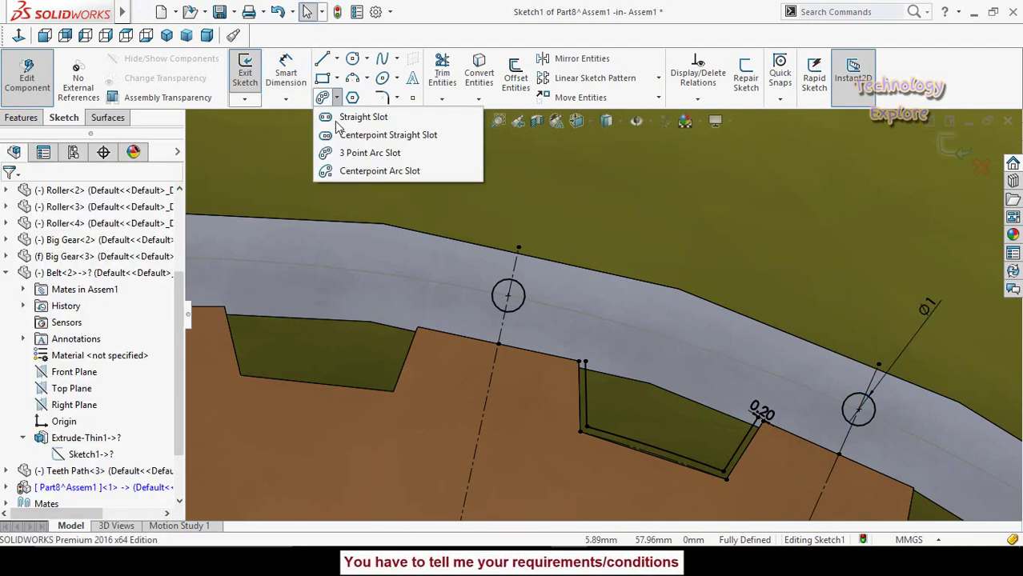
pyautogui.click(369, 153)
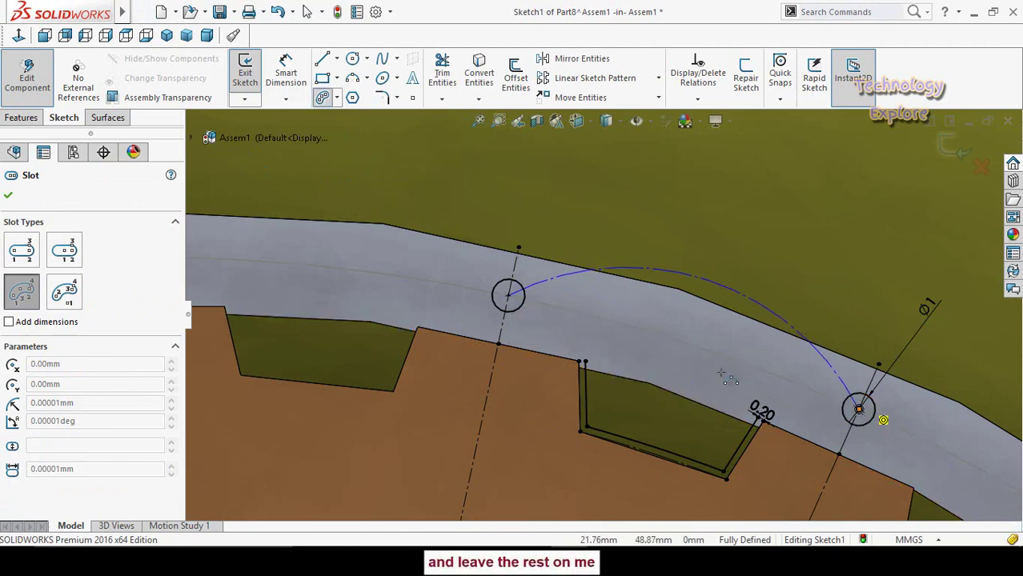
pyautogui.click(687, 344)
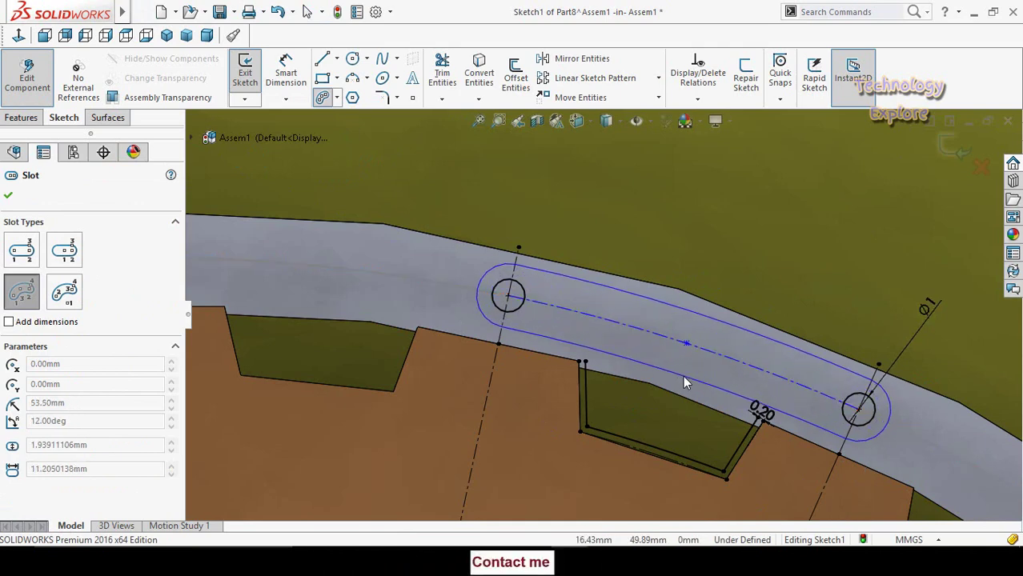
pyautogui.click(684, 371)
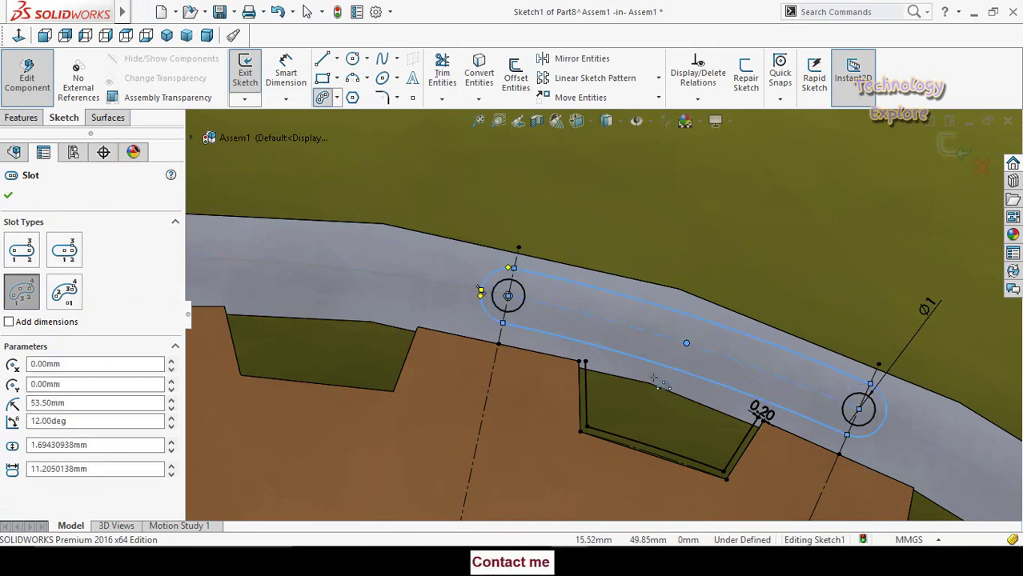
pyautogui.press('Escape')
# Extend the left tooth flank by moving its upper endpoint onto the slot's lower arc.
pyautogui.scroll(-5, 602, 363)
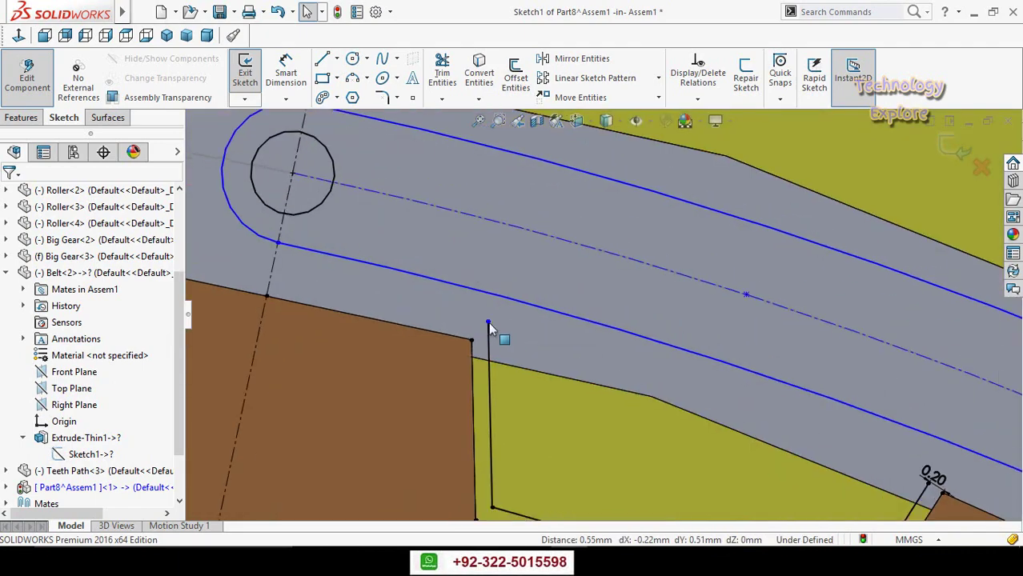
pyautogui.moveTo(488, 324); pyautogui.dragTo(489, 294)
pyautogui.scroll(1, 895, 471)
pyautogui.scroll(-1, 885, 453)
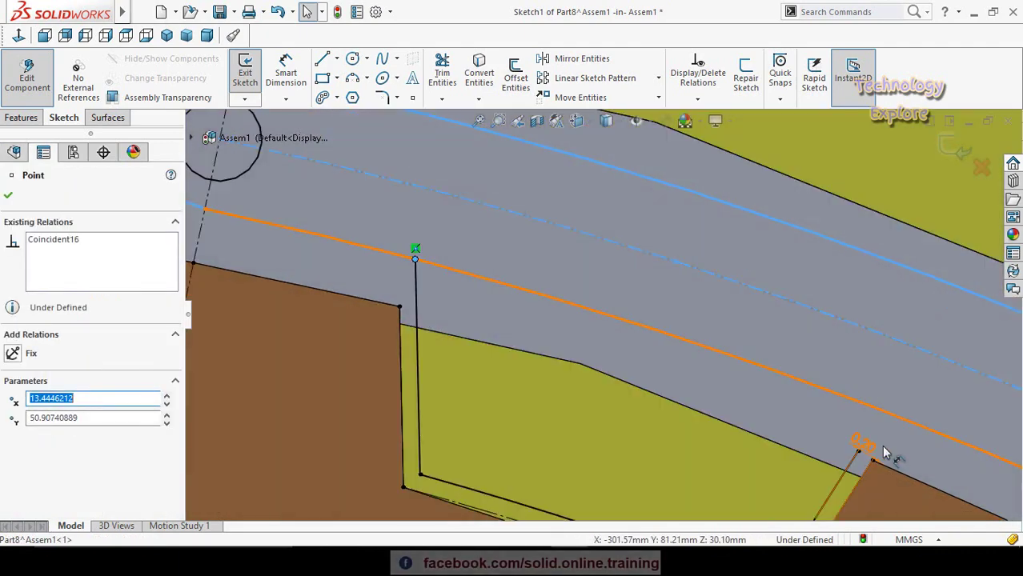
# Move the 0.20 dimension clear and extend the right tooth flank's upper endpoint onto the slot's lower arc.
pyautogui.moveTo(859, 439); pyautogui.dragTo(816, 503)
pyautogui.click(865, 435)
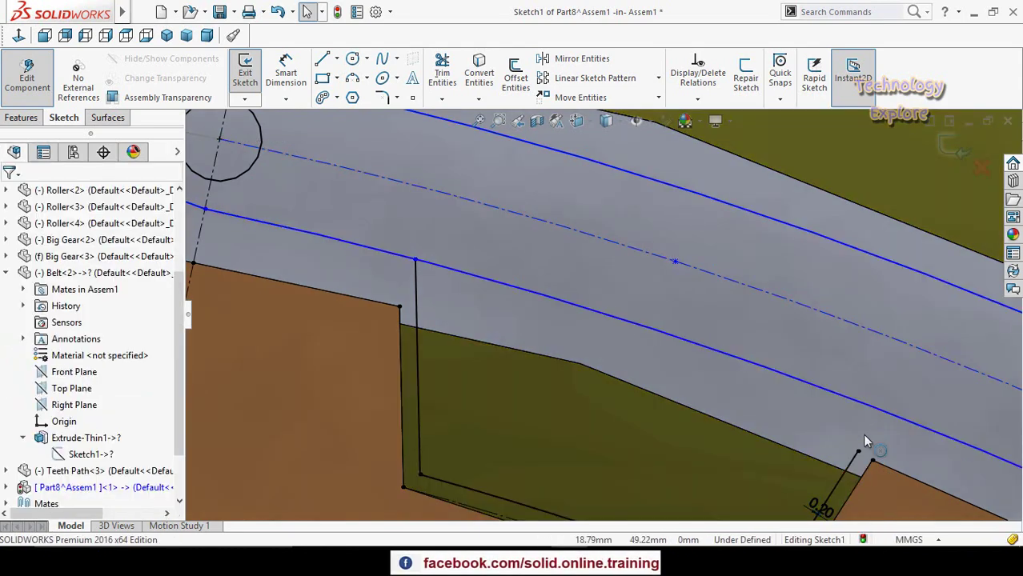
pyautogui.moveTo(858, 454); pyautogui.dragTo(883, 414)
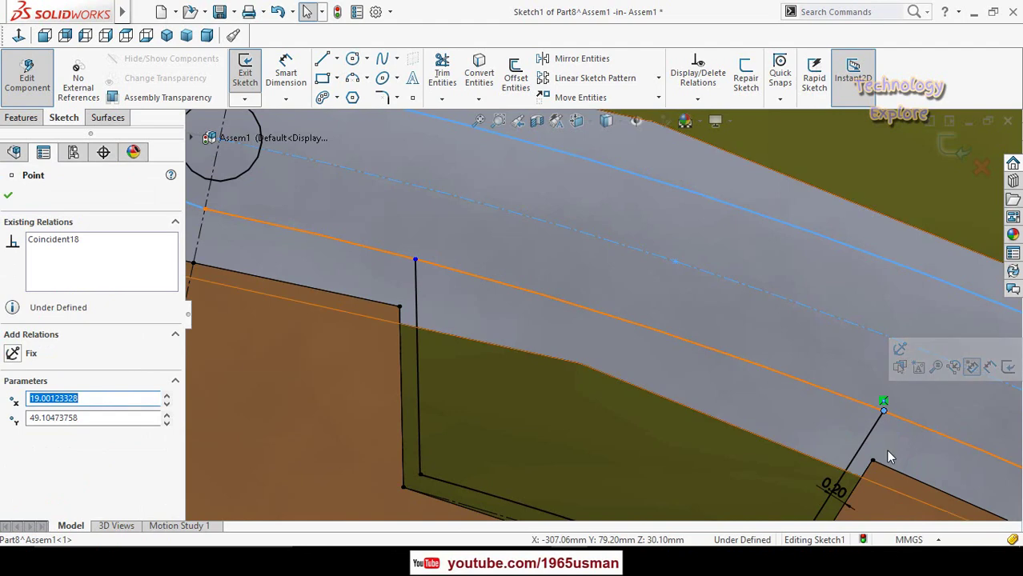
pyautogui.press('Escape')
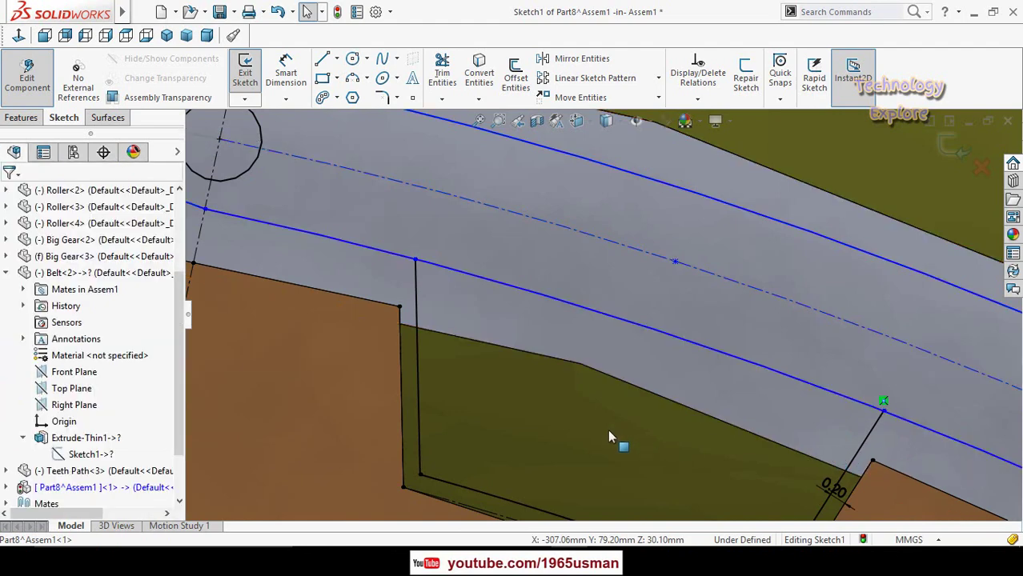
# Trim away the portion of the slot's lower arc between the two tooth flanks.
pyautogui.scroll(4, 608, 437)
pyautogui.scroll(-2, 572, 276)
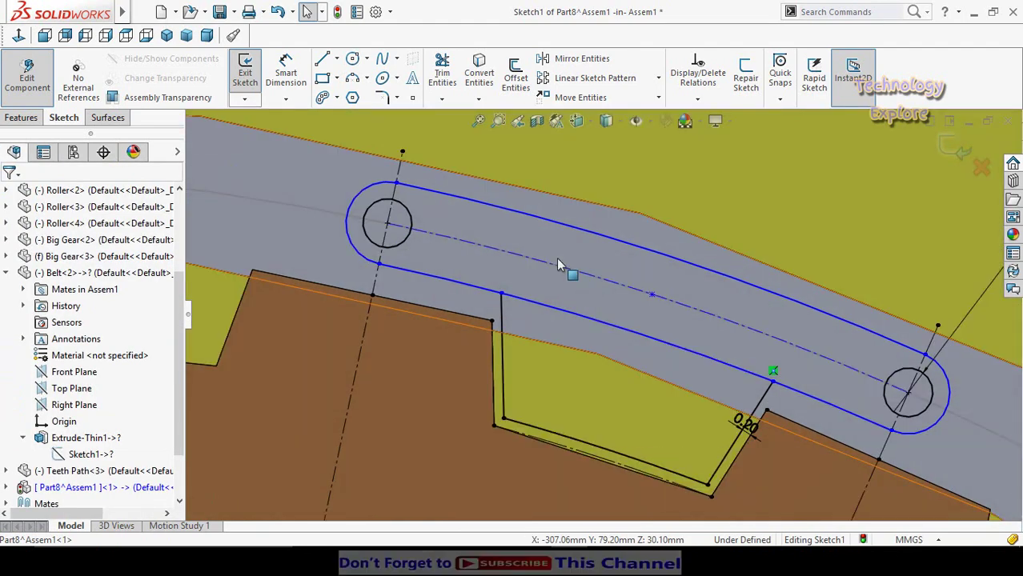
pyautogui.click(442, 72)
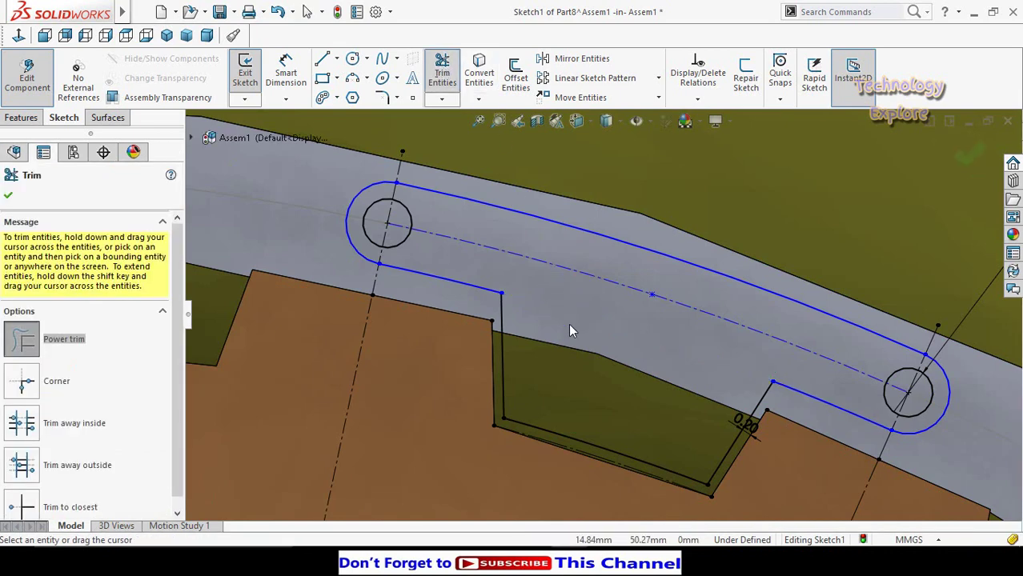
pyautogui.press('Escape')
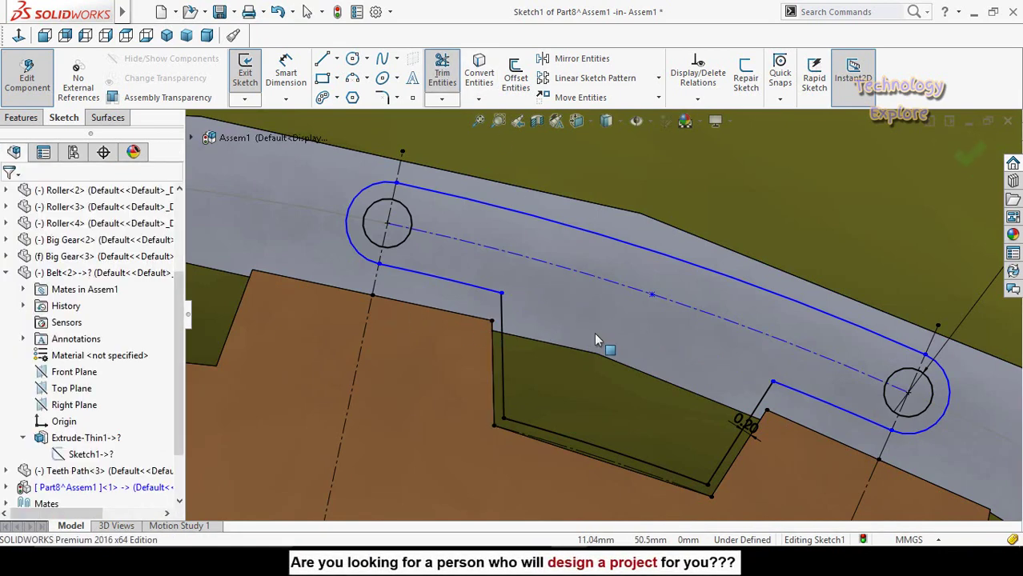
# Extrude the finished tooth link profile as a blind boss 9 mm deep.
pyautogui.scroll(3, 654, 340)
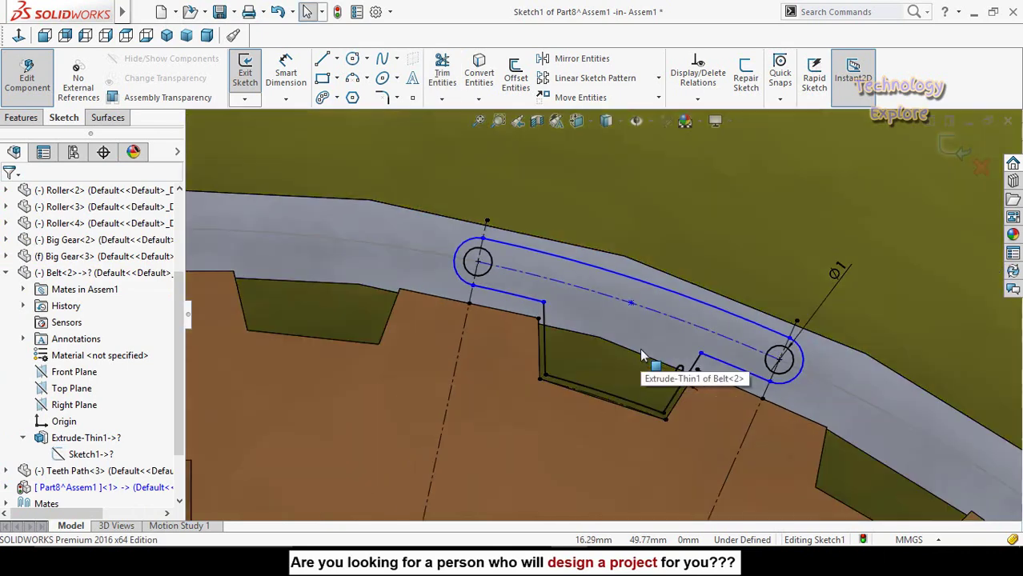
pyautogui.scroll(1, 640, 356)
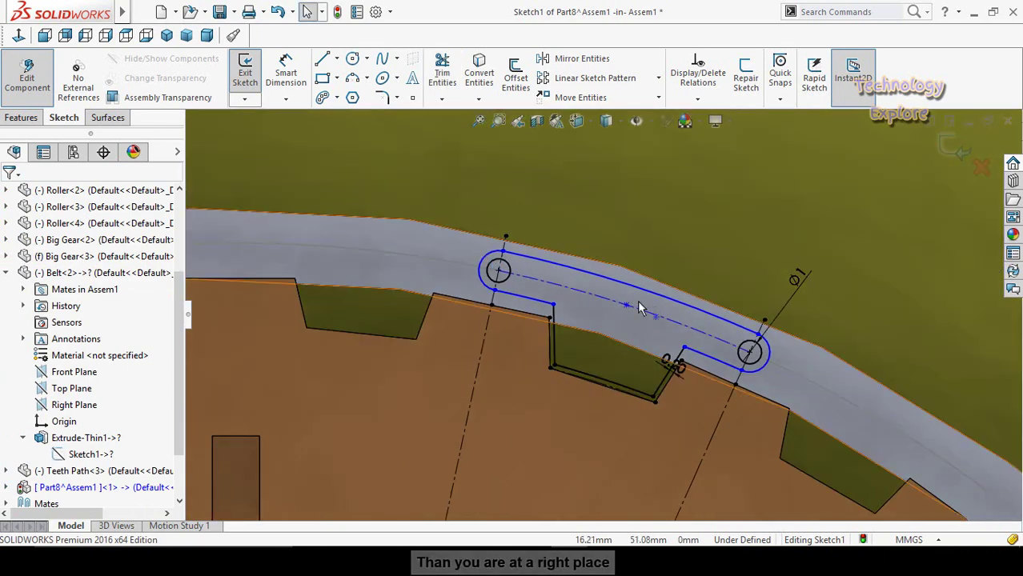
pyautogui.scroll(4, 627, 324)
pyautogui.scroll(3, 547, 362)
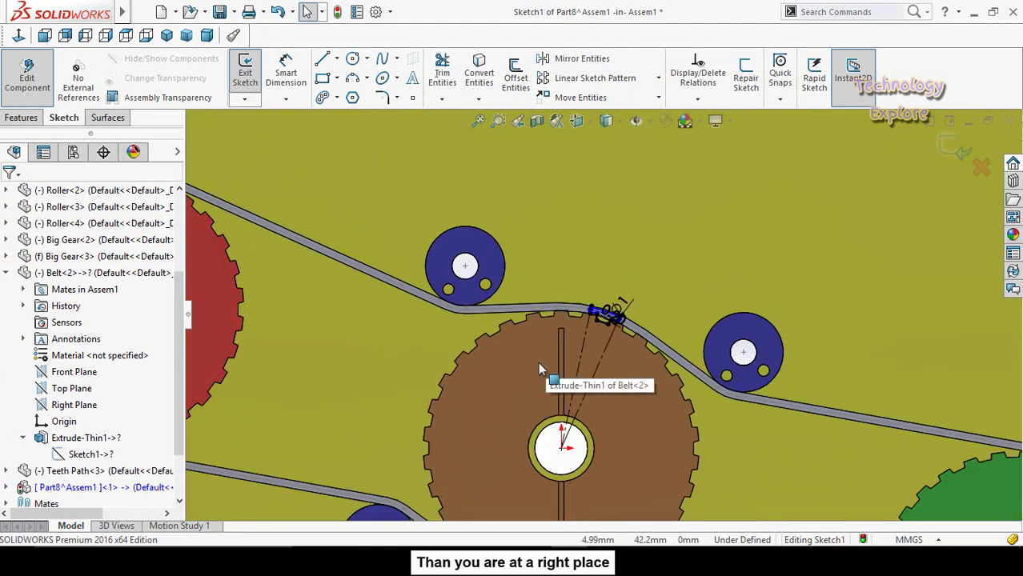
pyautogui.moveTo(538, 362); pyautogui.dragTo(599, 425, button='middle')
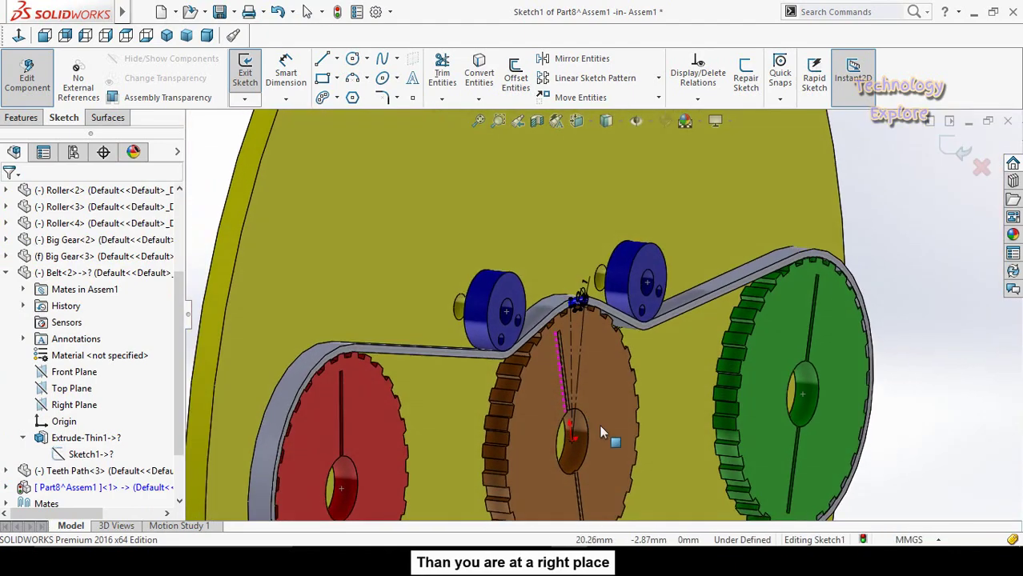
pyautogui.scroll(2, 599, 425)
pyautogui.click(22, 119)
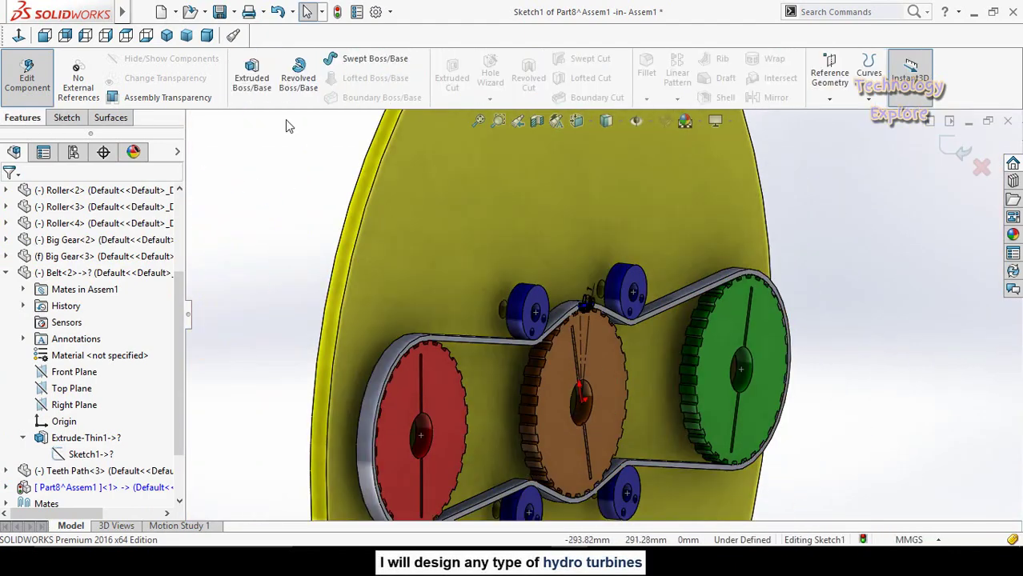
pyautogui.click(252, 83)
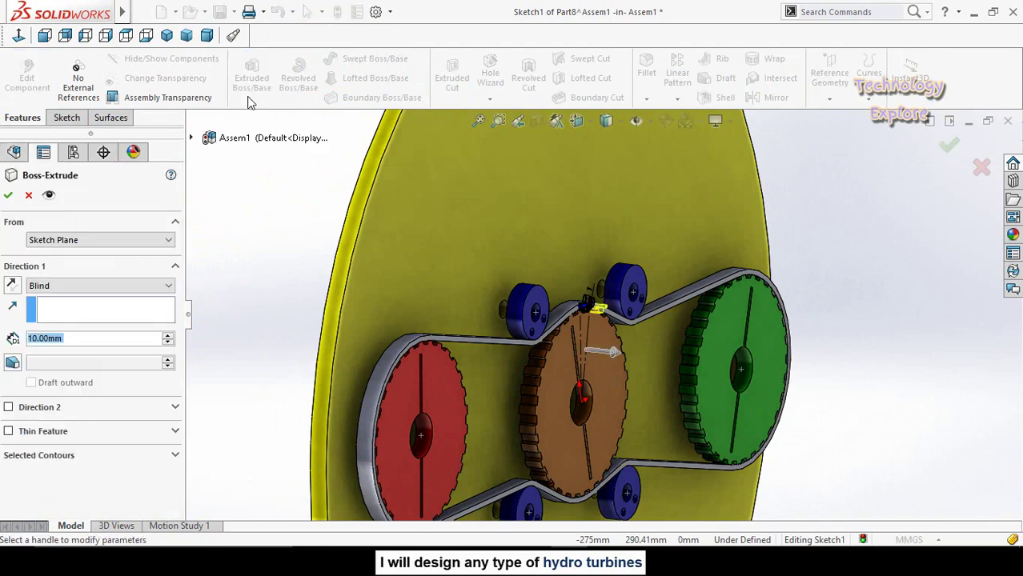
pyautogui.scroll(-5, 609, 325)
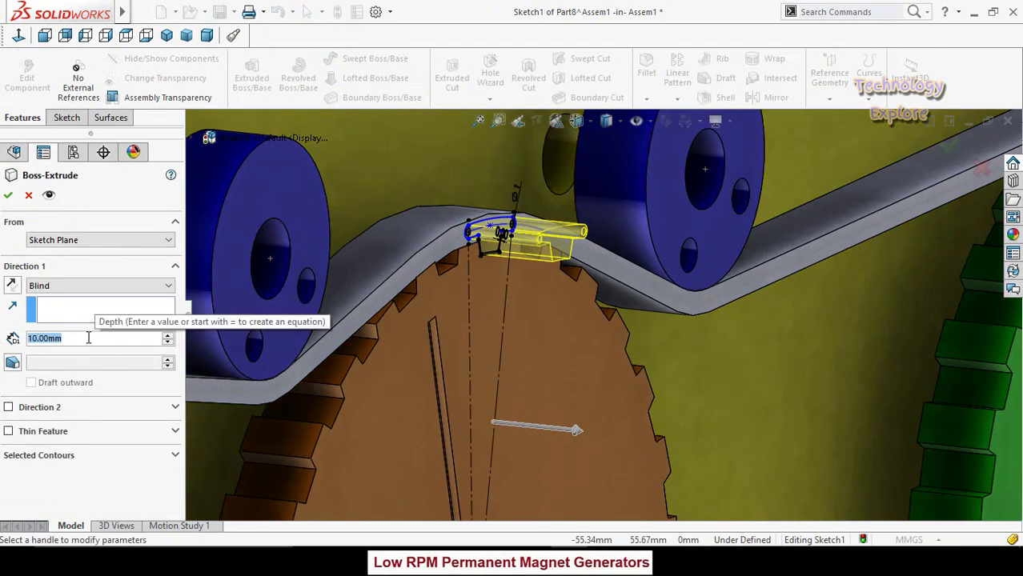
pyautogui.write('9')
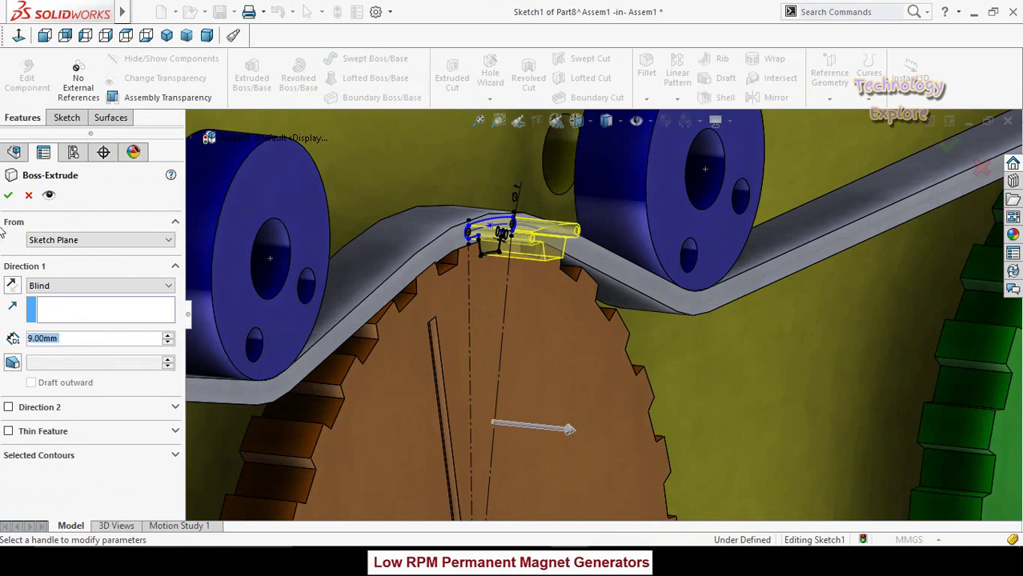
pyautogui.click(8, 195)
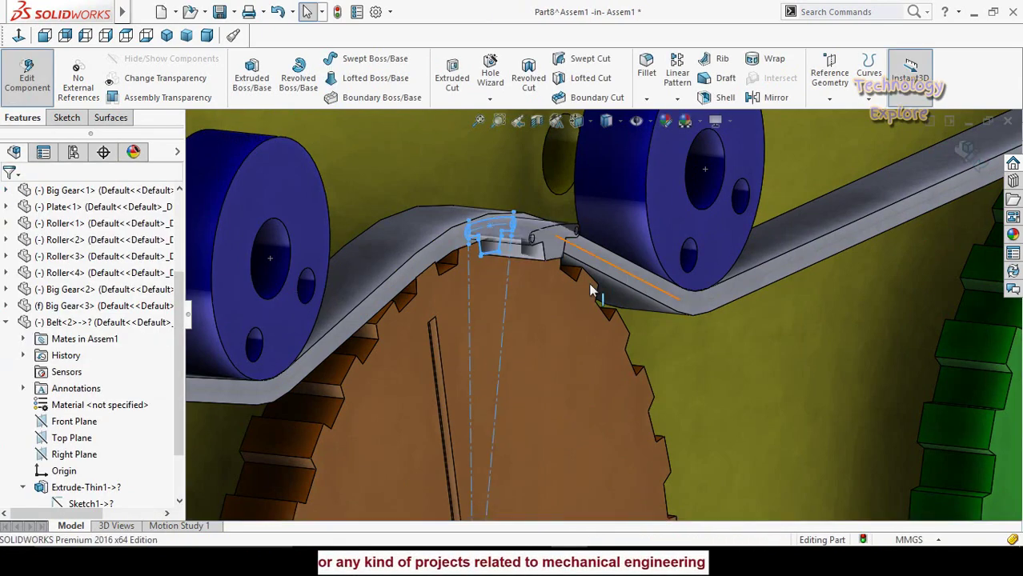
pyautogui.scroll(-5, 590, 290)
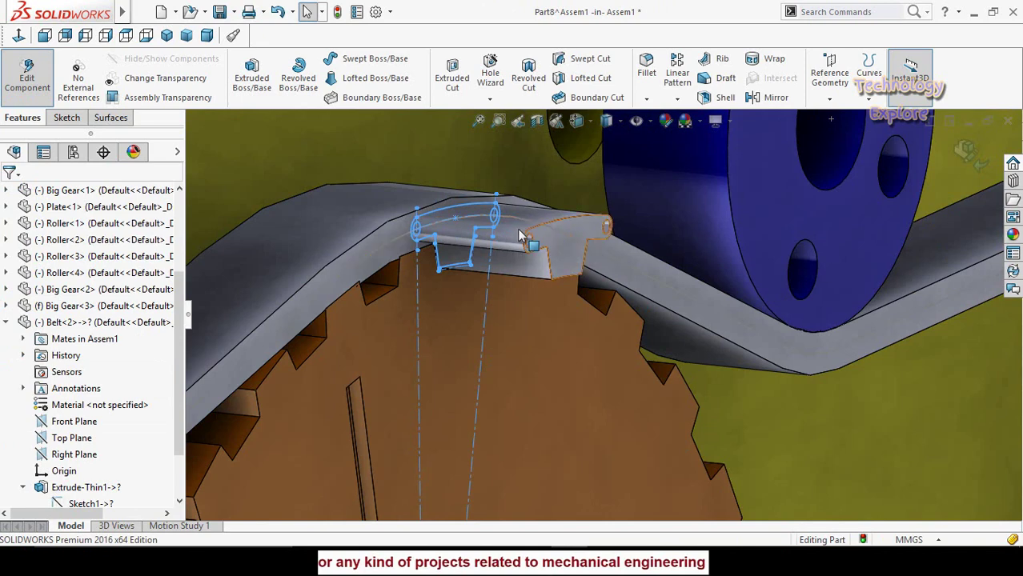
pyautogui.press('Escape')
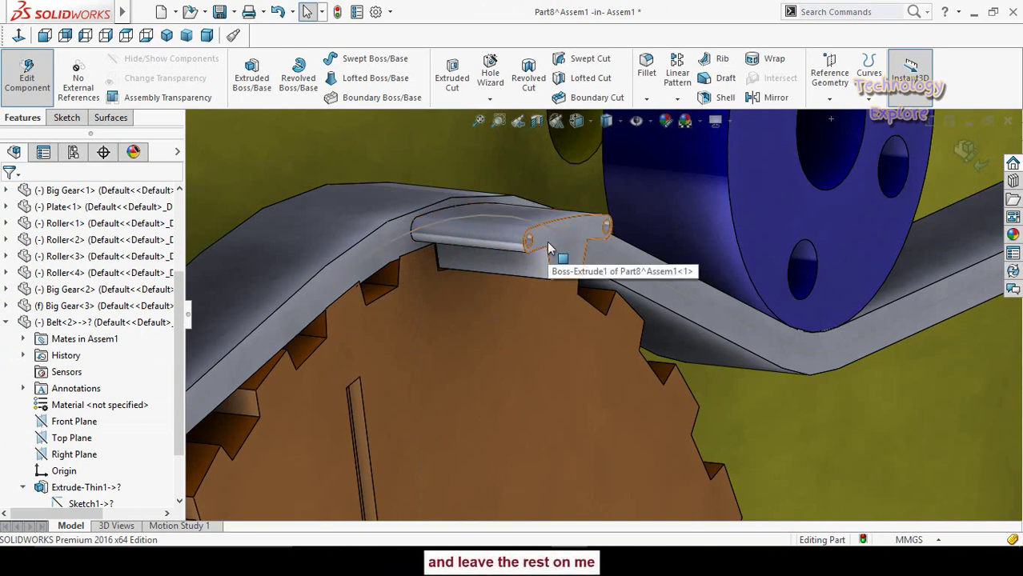
pyautogui.click(391, 240)
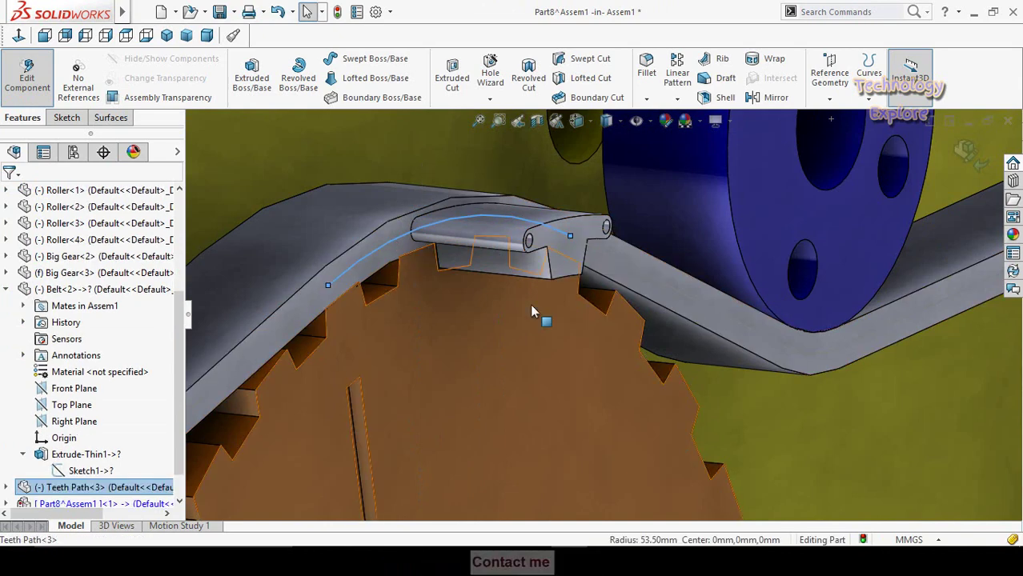
pyautogui.press('Escape')
pyautogui.scroll(2, 567, 266)
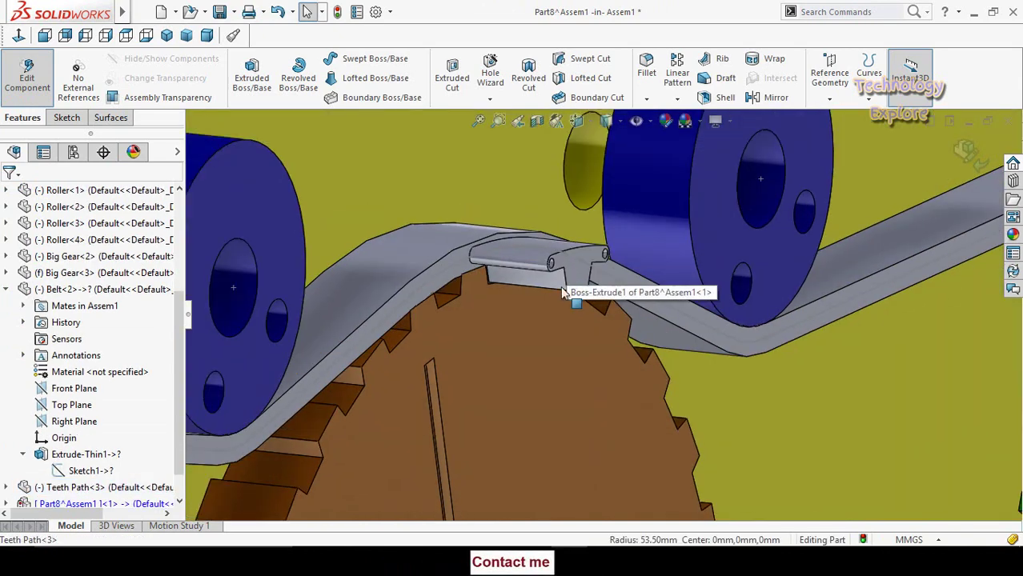
pyautogui.scroll(-1, 573, 287)
# Open the tooth link part in its own window and save it as a part file named Teeth.
pyautogui.click(583, 276)
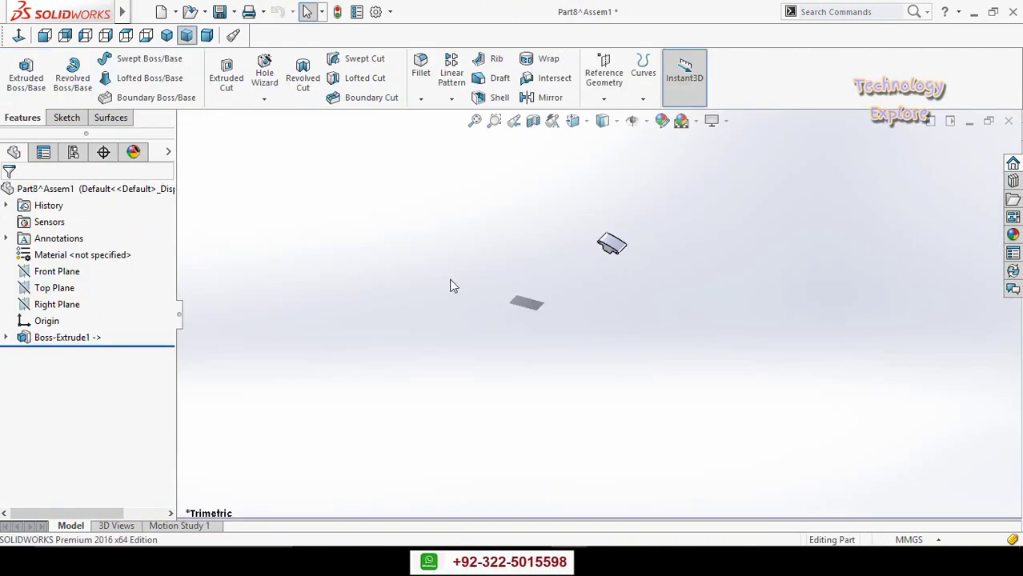
pyautogui.click(144, 13)
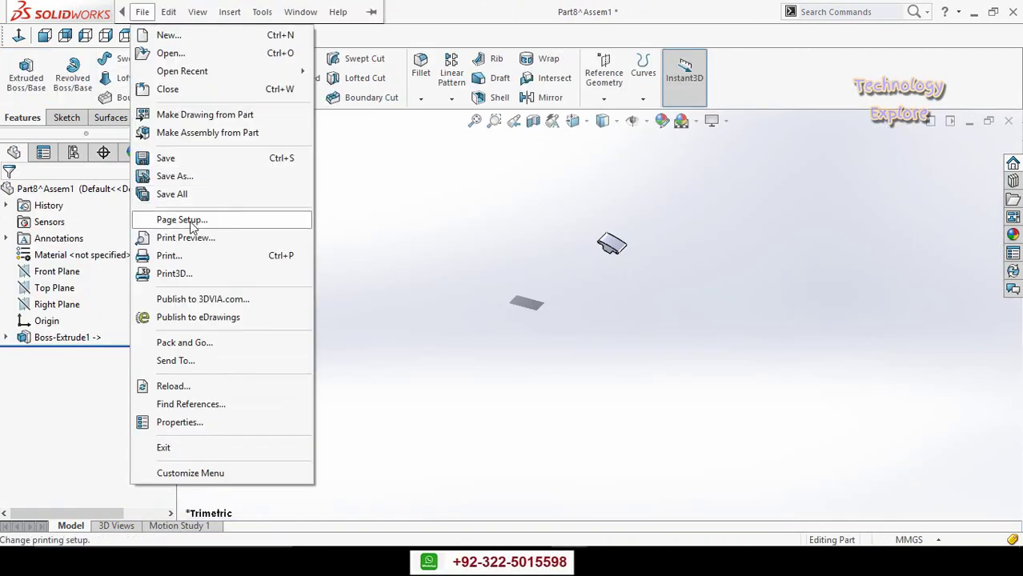
pyautogui.click(172, 181)
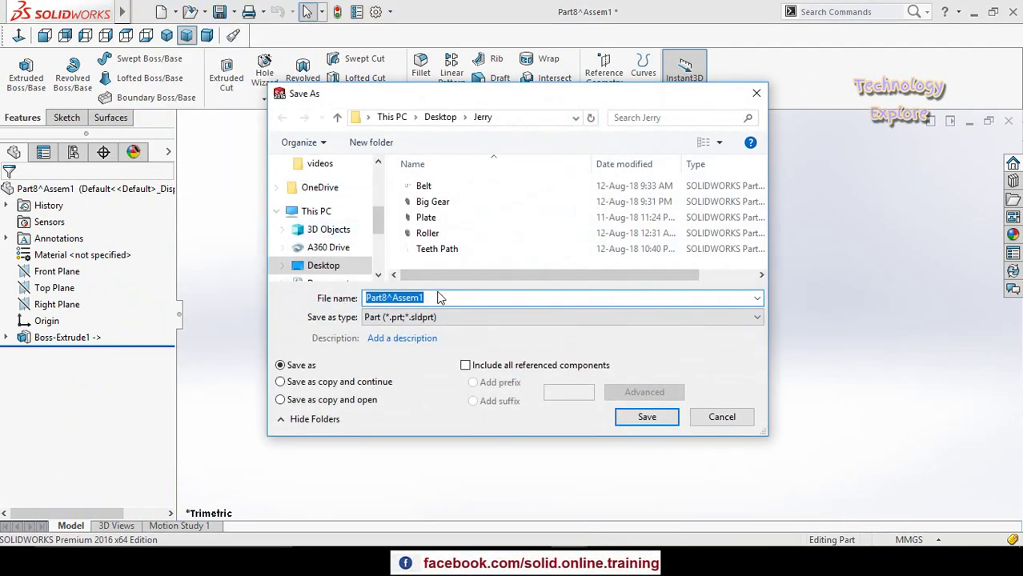
pyautogui.write('Teeth')
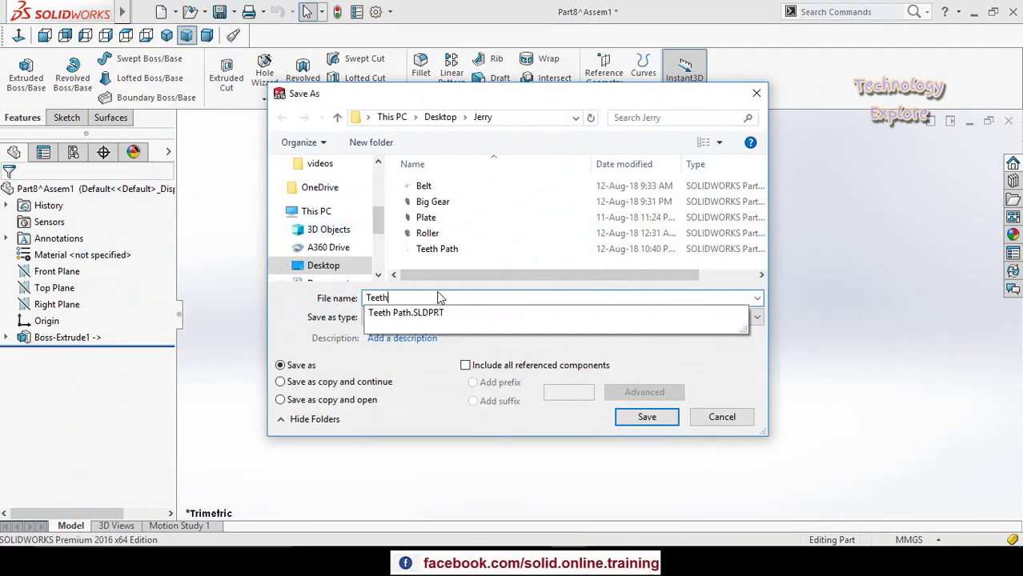
pyautogui.press('Return')
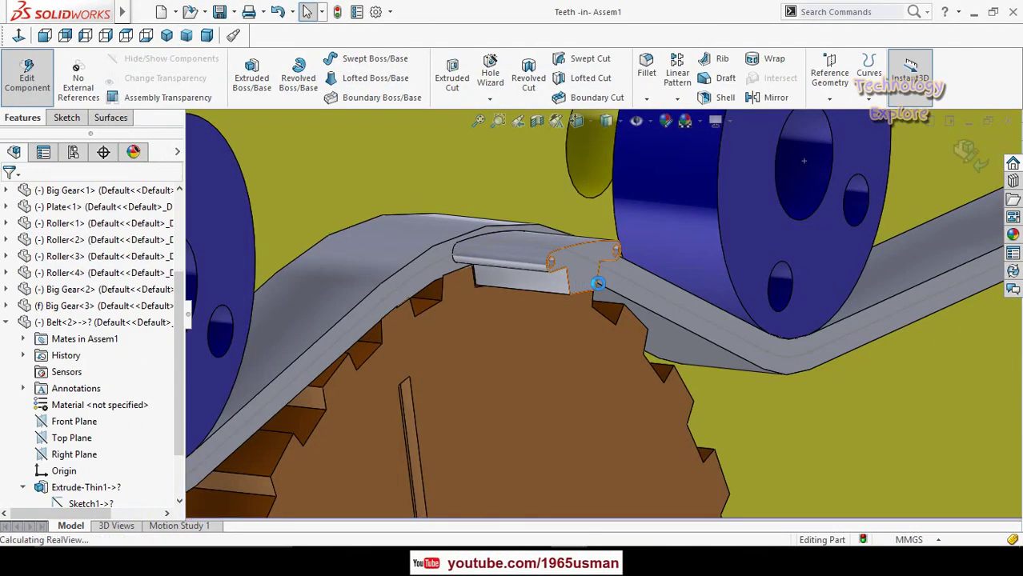
pyautogui.scroll(-2, 579, 271)
pyautogui.scroll(7, 576, 383)
pyautogui.scroll(5, 577, 385)
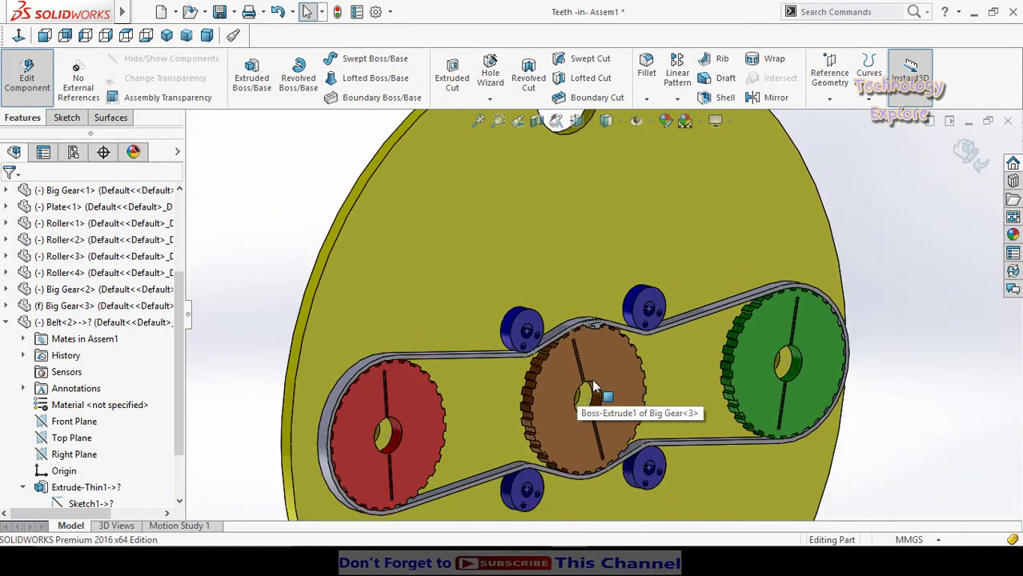
# Return from part editing to the assembly and delete the in-context Teeth component above the brown gear.
pyautogui.click(968, 154)
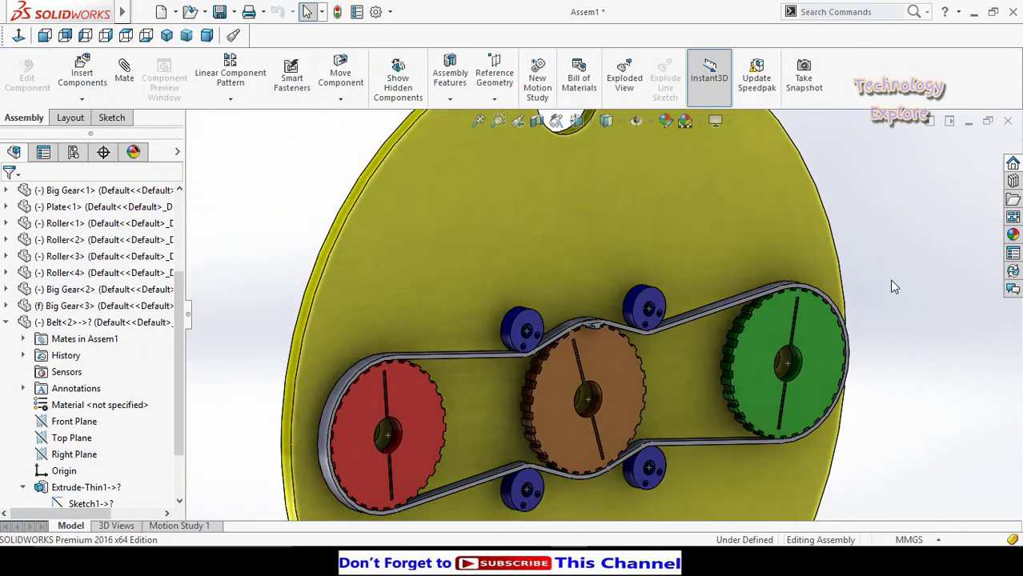
pyautogui.scroll(-4, 589, 356)
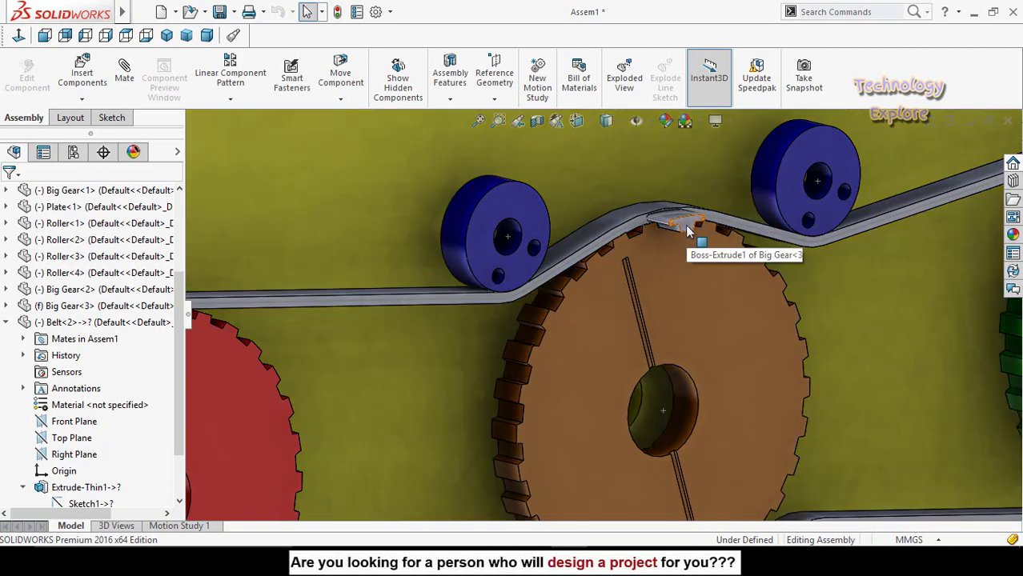
pyautogui.rightClick(690, 225)
pyautogui.click(741, 416)
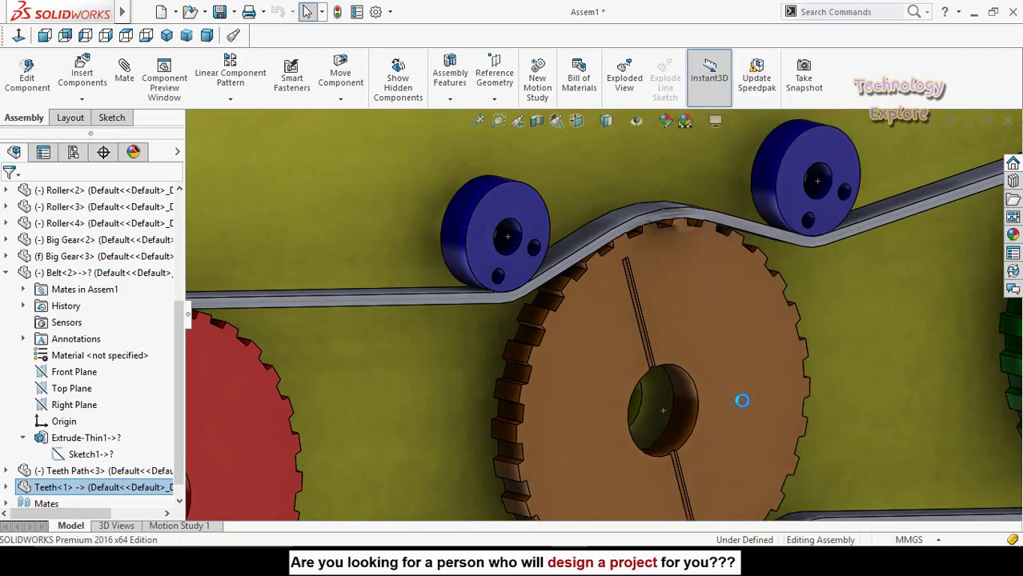
pyautogui.scroll(5, 641, 305)
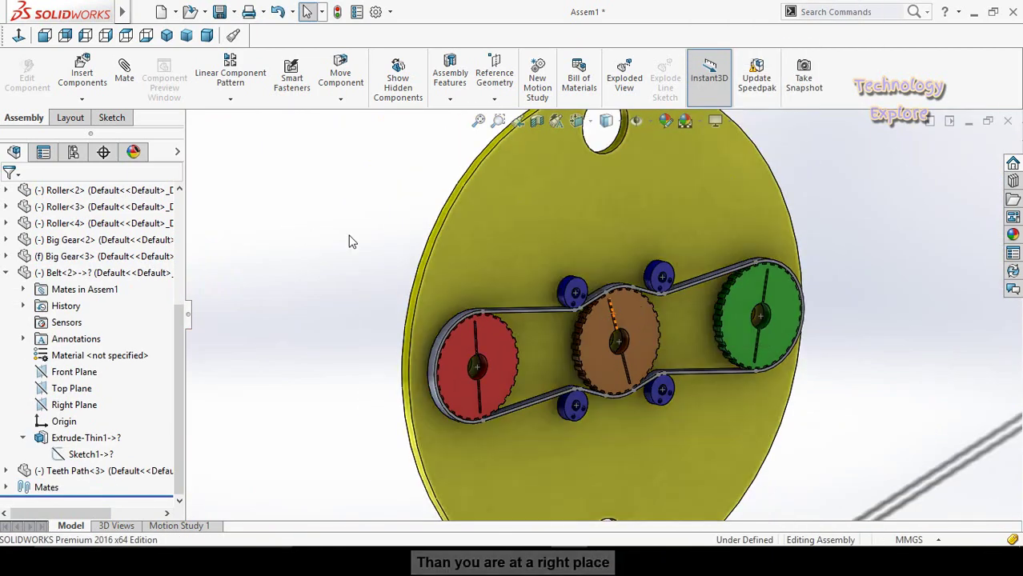
# Insert the saved Teeth part into the assembly and place it on the front of the brown gear.
pyautogui.click(83, 75)
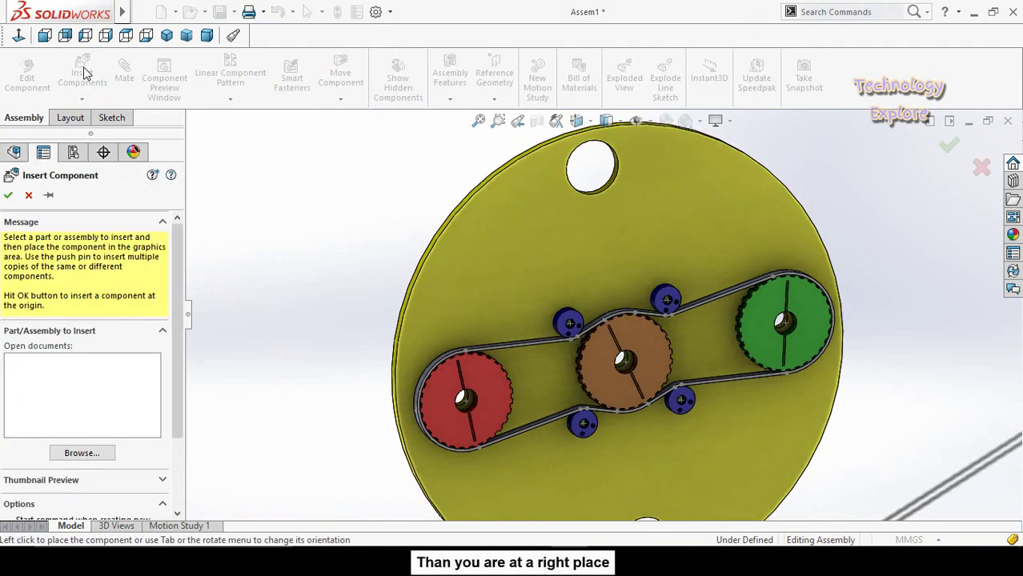
pyautogui.click(83, 453)
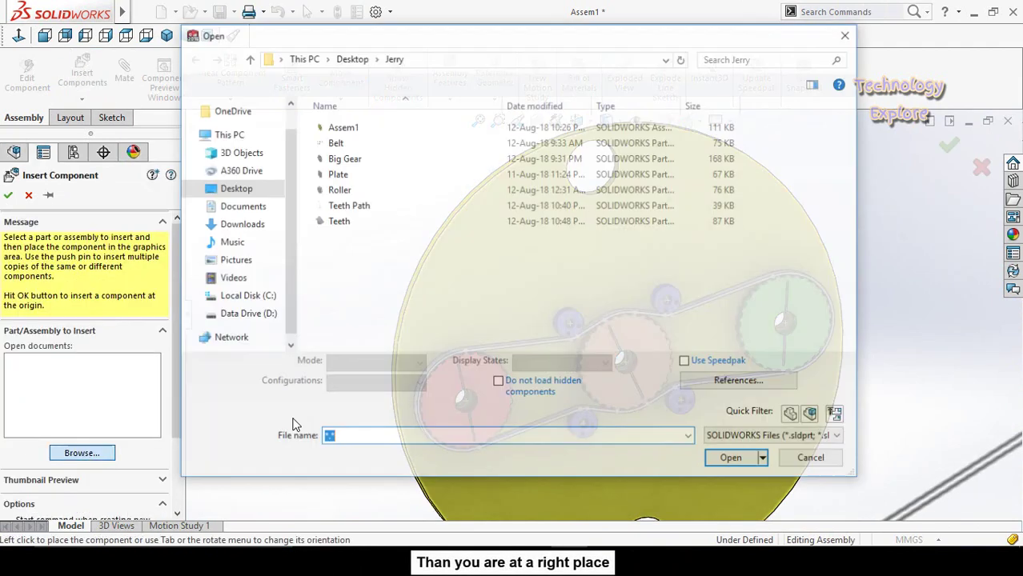
pyautogui.click(337, 222)
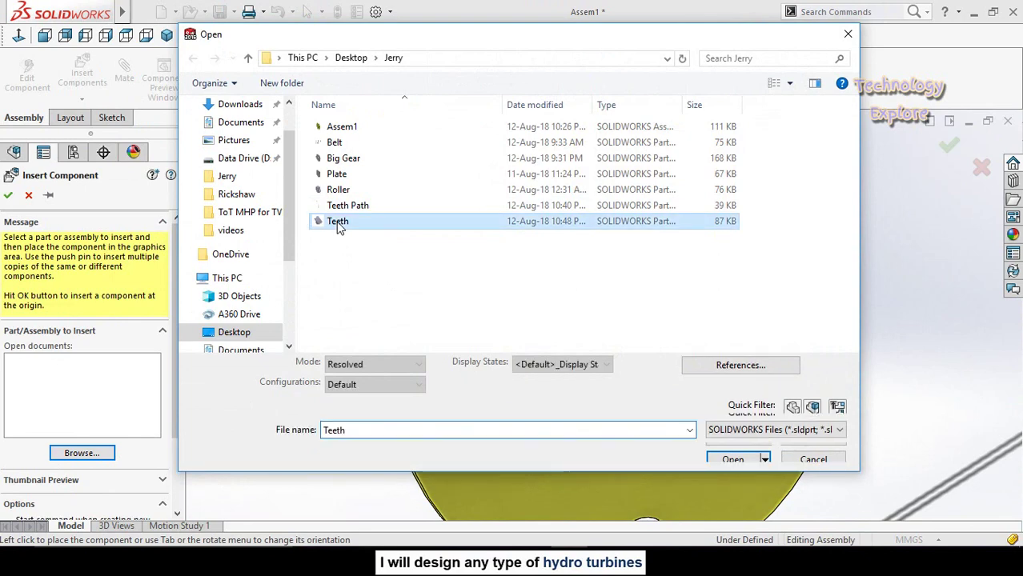
pyautogui.click(731, 453)
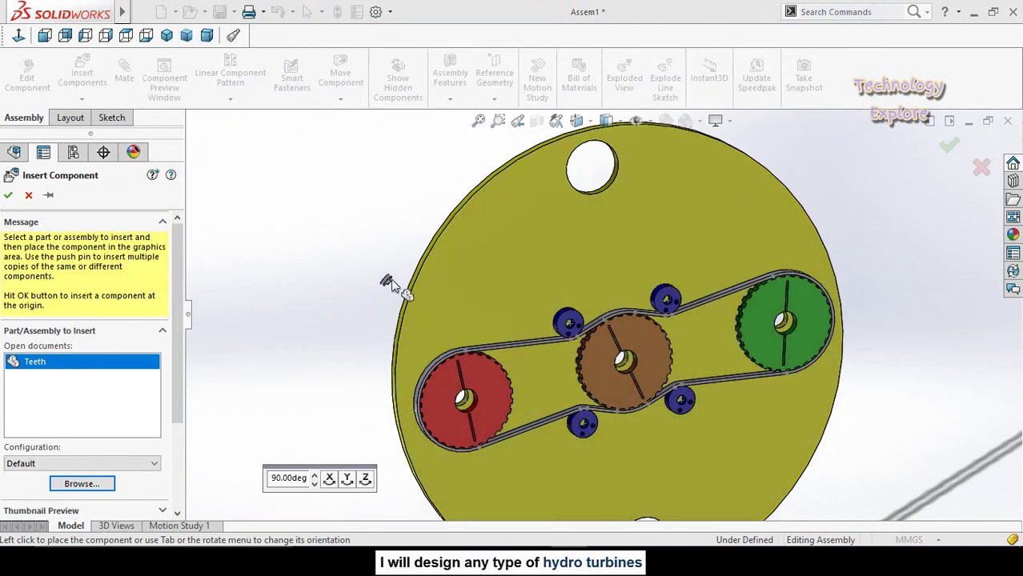
pyautogui.click(628, 326)
pyautogui.scroll(-8, 606, 406)
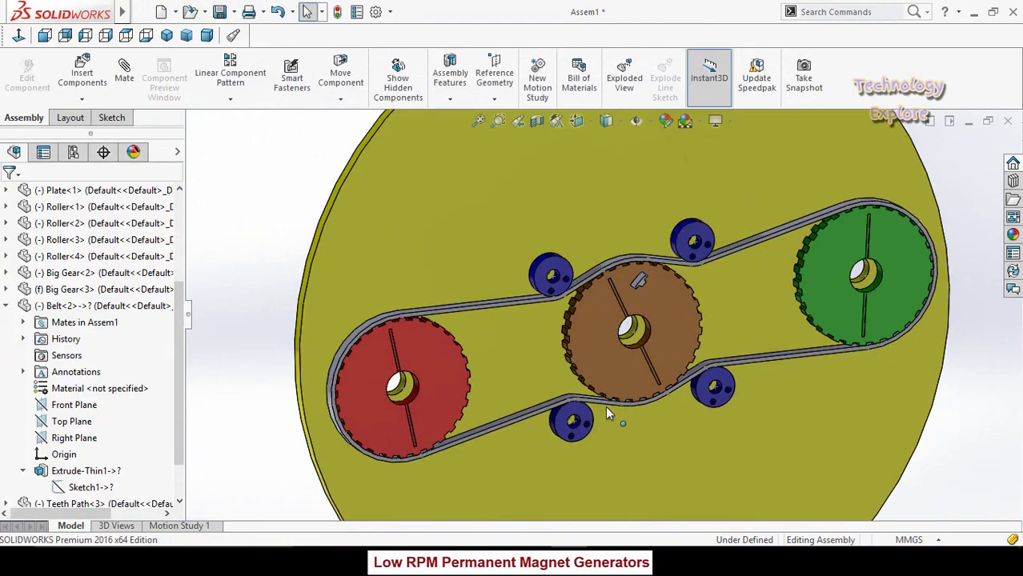
pyautogui.scroll(-3, 663, 171)
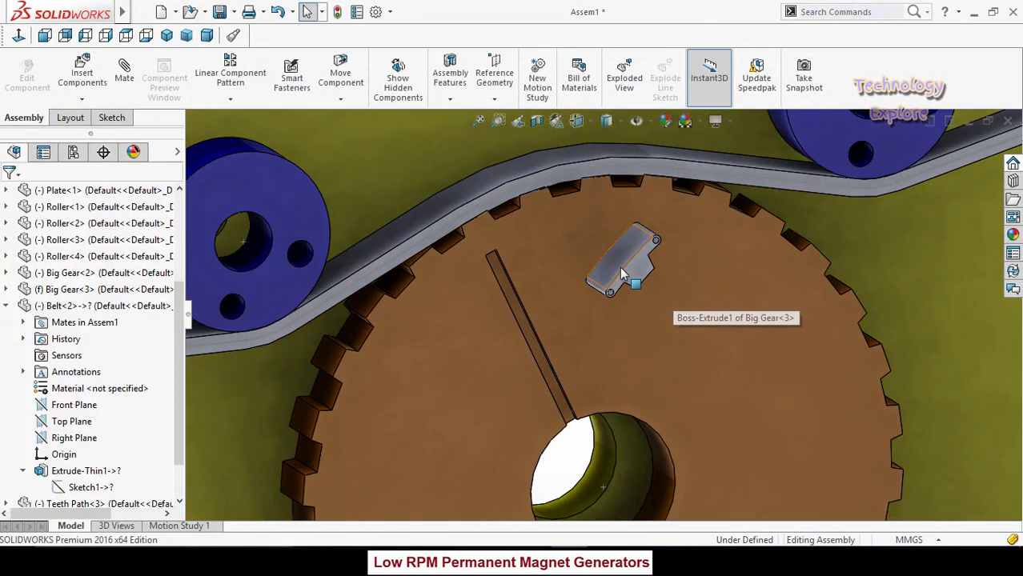
pyautogui.scroll(6, 620, 266)
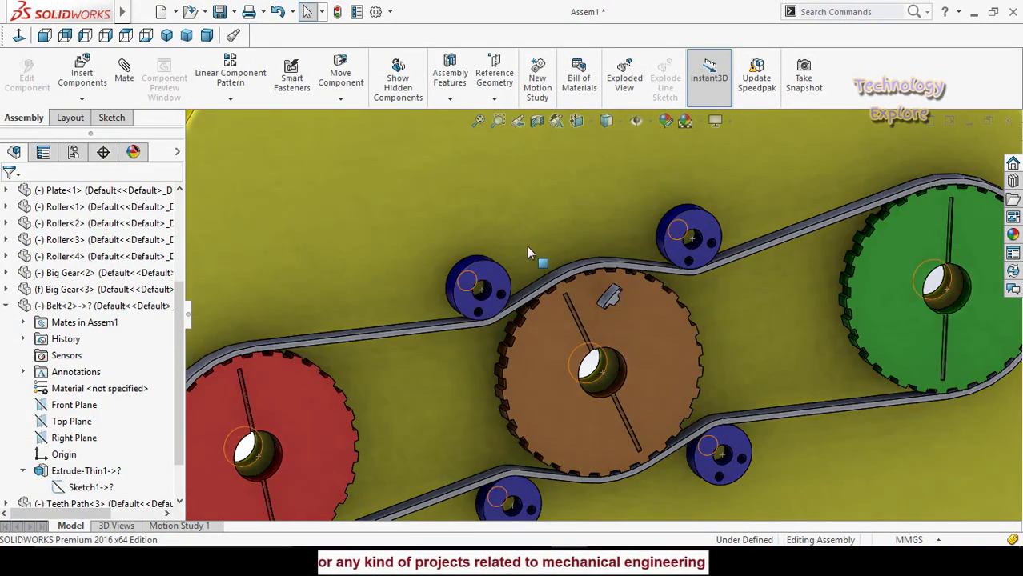
# Fix the yellow plate component in place.
pyautogui.scroll(5, 525, 252)
pyautogui.scroll(-2, 503, 232)
pyautogui.rightClick(497, 220)
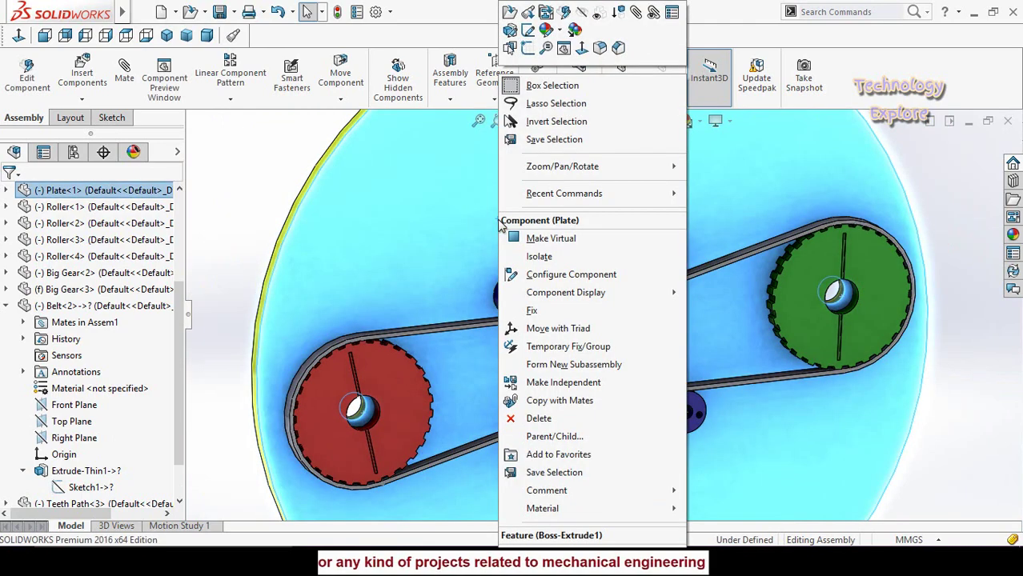
pyautogui.click(535, 313)
# Mate the tooth link's curved outer face concentric with the belt's arc over the brown gear and slide the link up beneath that arc.
pyautogui.scroll(-8, 638, 283)
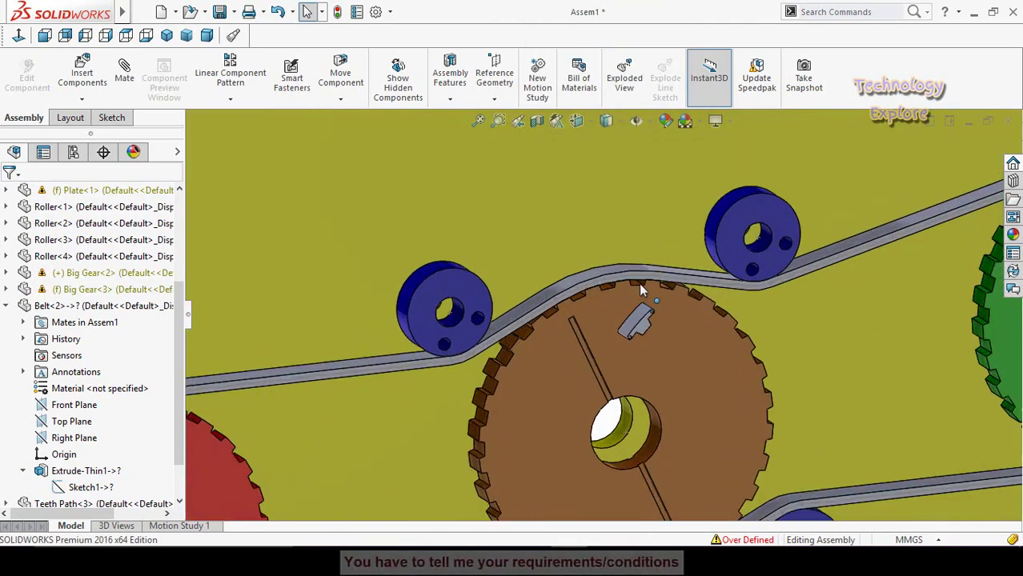
pyautogui.click(525, 246)
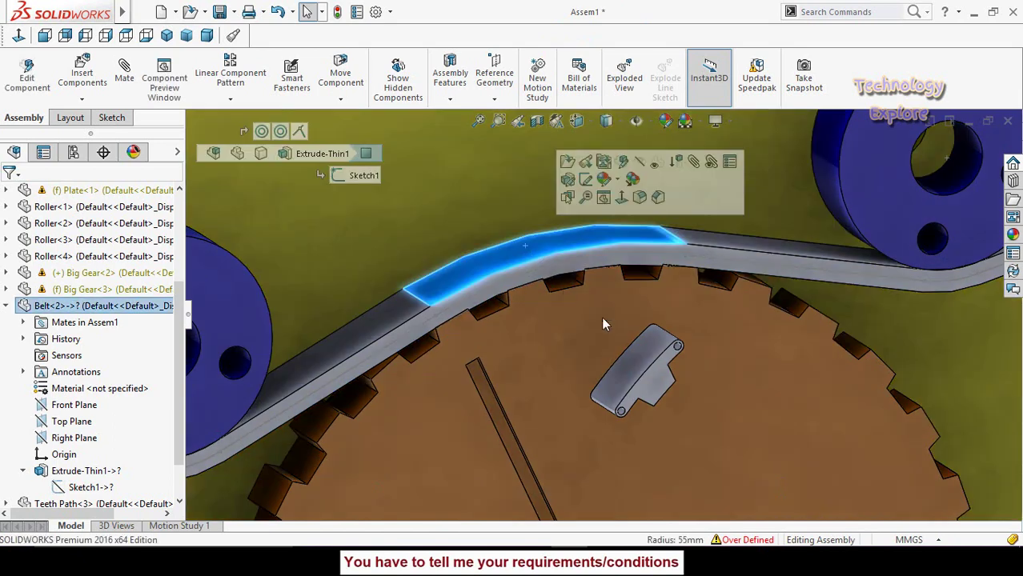
pyautogui.keyDown('ctrl'); pyautogui.click(643, 362); pyautogui.keyUp('ctrl')
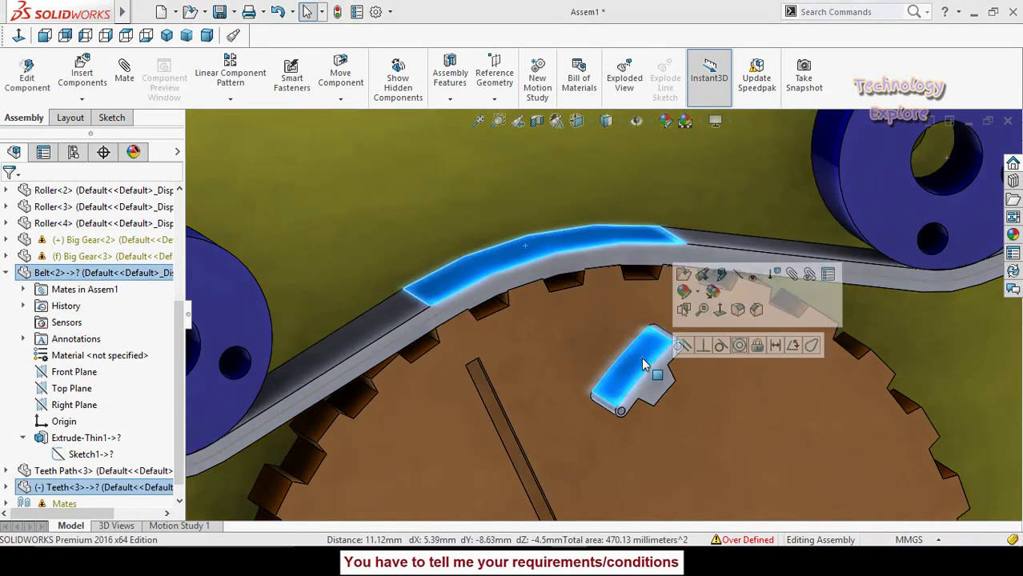
pyautogui.click(738, 346)
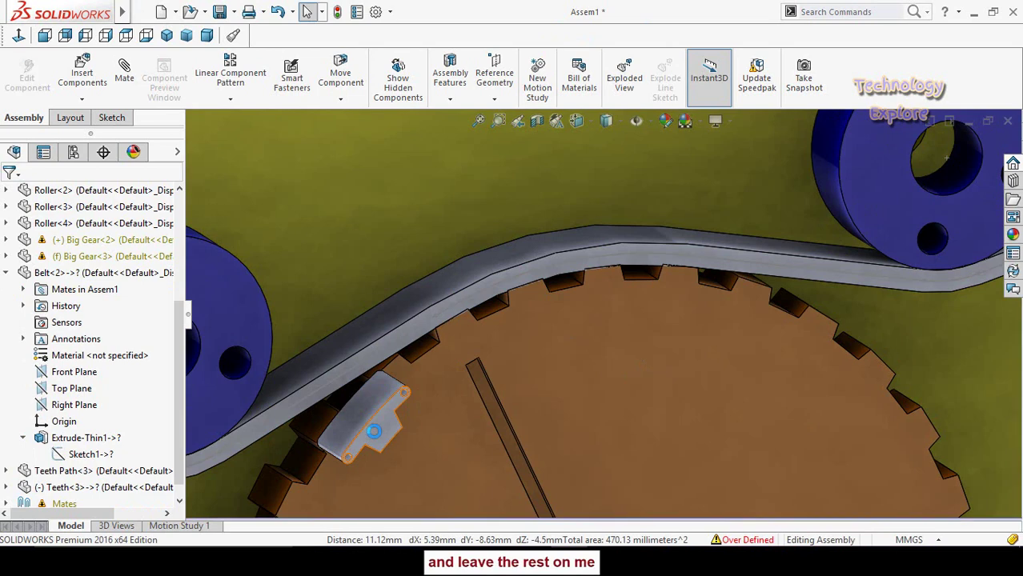
pyautogui.moveTo(374, 433); pyautogui.dragTo(596, 243)
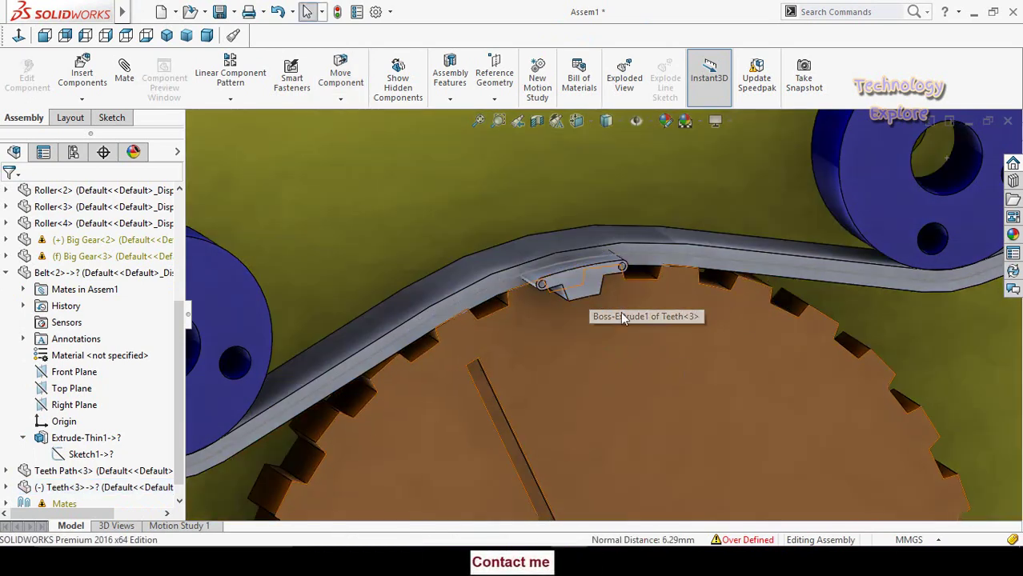
# Add a 0.5 mm distance mate between the tooth link's front face and the brown gear's front face, with the direction flipped.
pyautogui.click(587, 292)
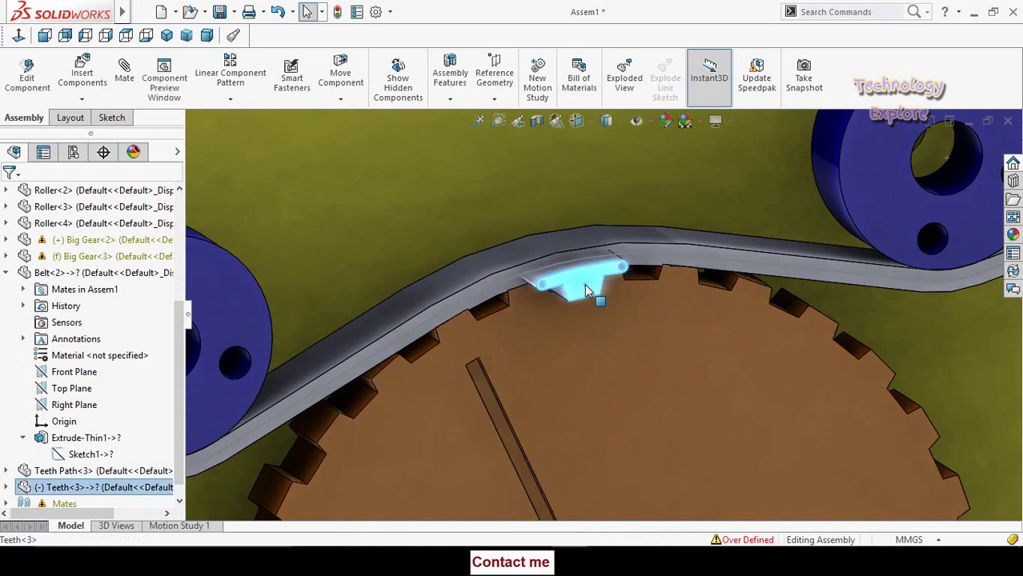
pyautogui.keyDown('ctrl'); pyautogui.click(616, 346); pyautogui.keyUp('ctrl')
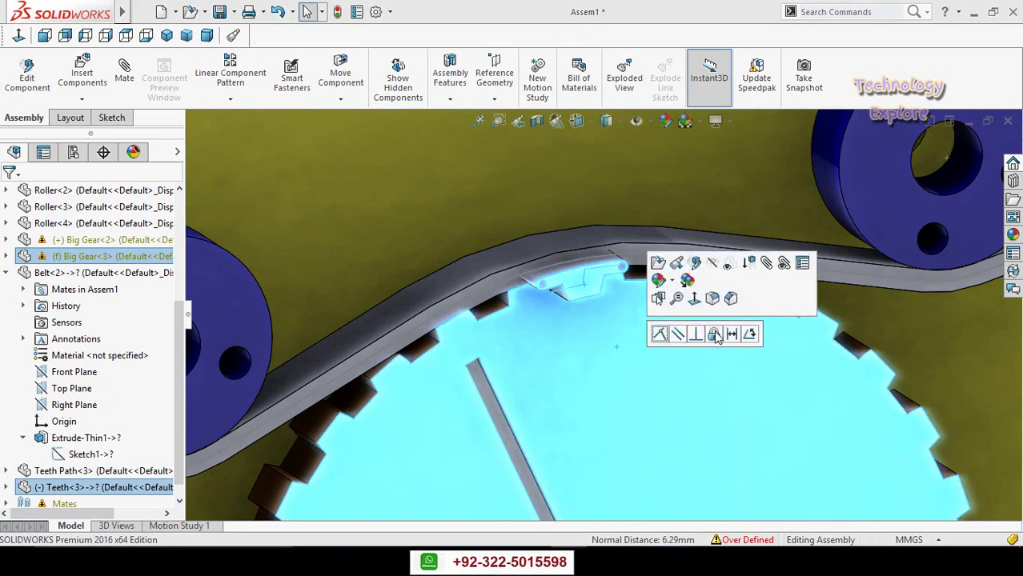
pyautogui.click(730, 334)
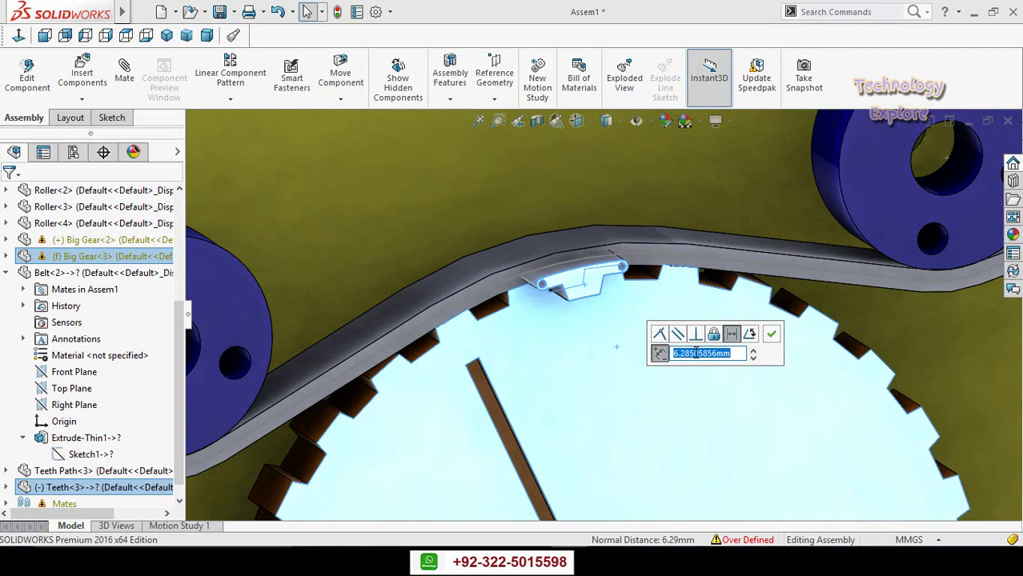
pyautogui.write('0.5')
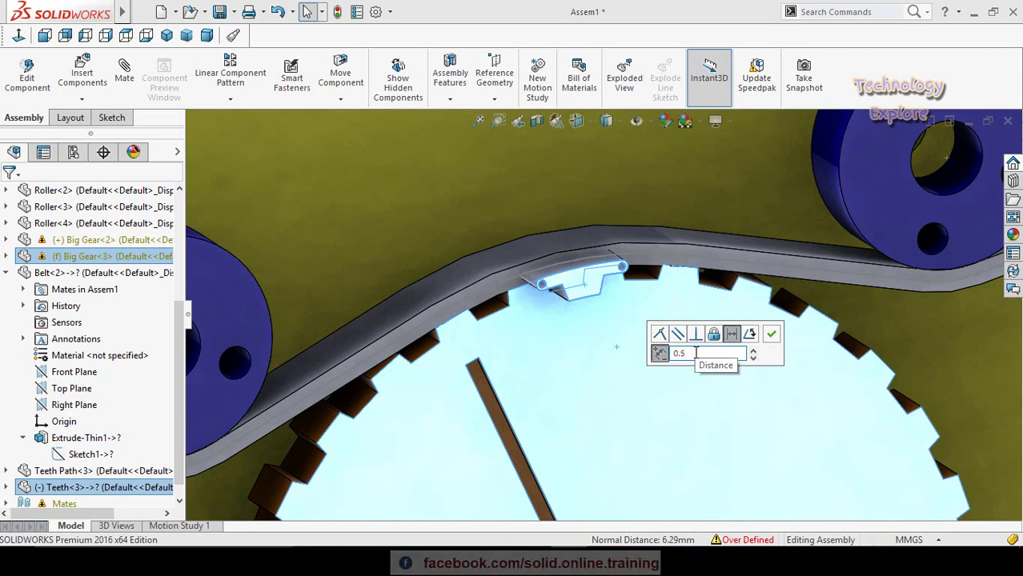
pyautogui.press('Return')
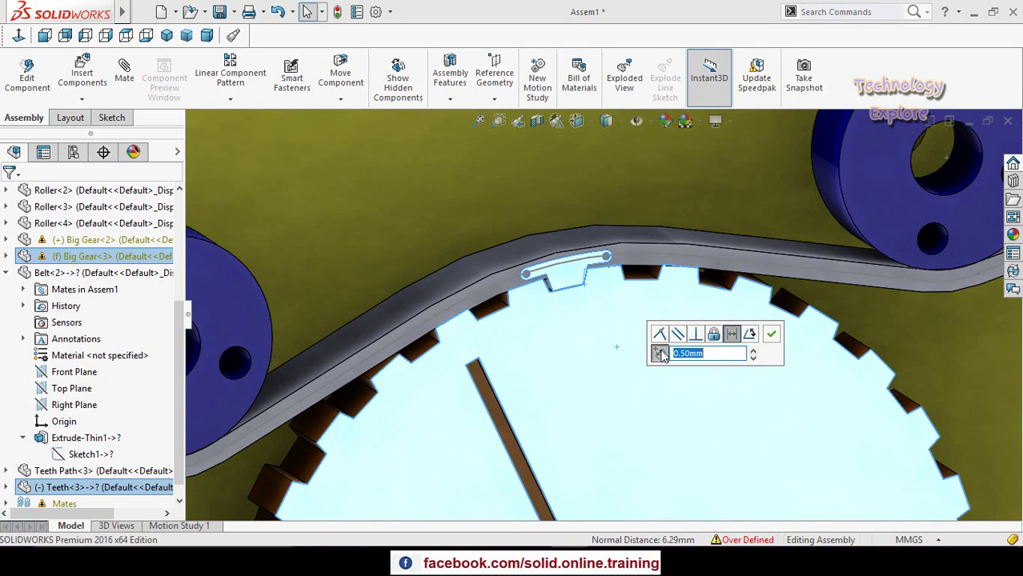
pyautogui.click(660, 355)
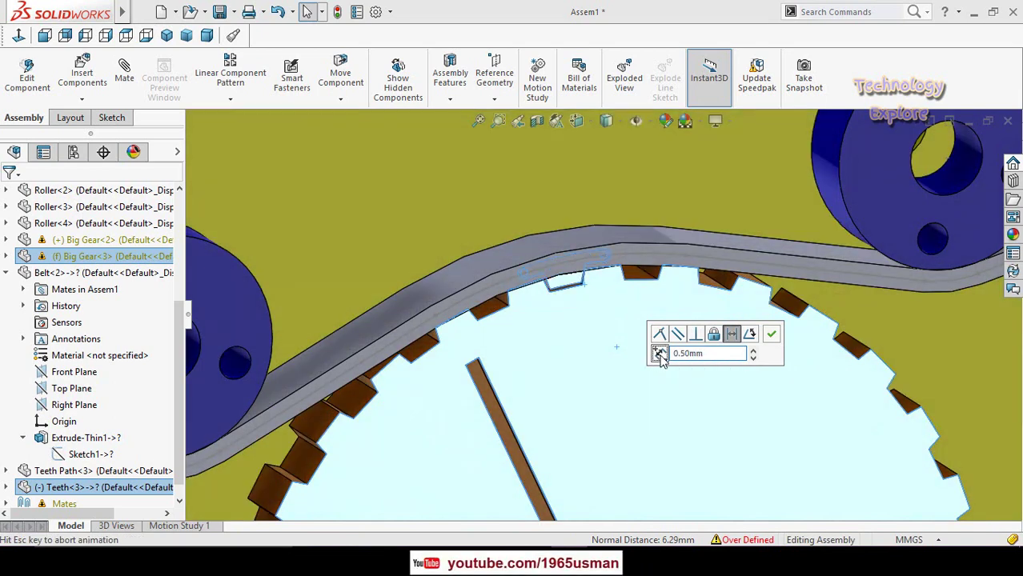
pyautogui.click(771, 336)
# Switch to the Back view and nudge the tooth link along the belt to centre its tooth in the brown gear's gap.
pyautogui.scroll(5, 626, 326)
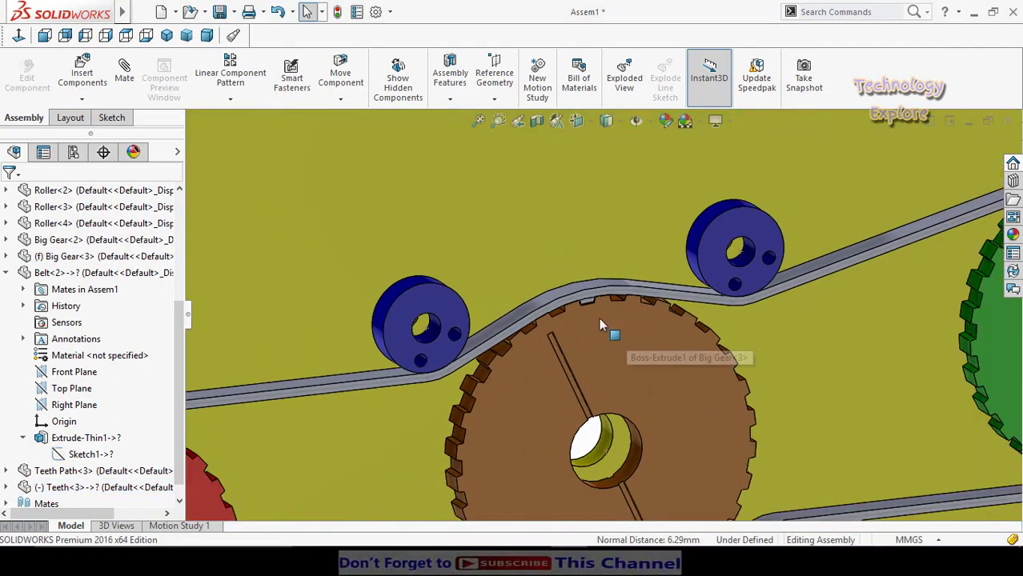
pyautogui.scroll(-3, 603, 322)
pyautogui.scroll(-2, 609, 320)
pyautogui.scroll(3, 609, 322)
pyautogui.press('space')
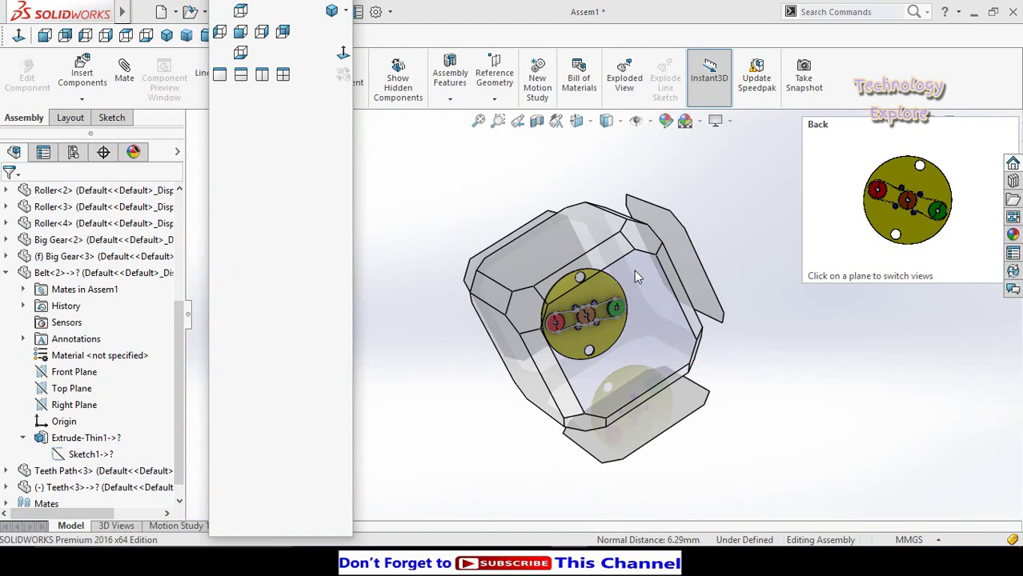
pyautogui.click(634, 270)
pyautogui.scroll(-4, 616, 301)
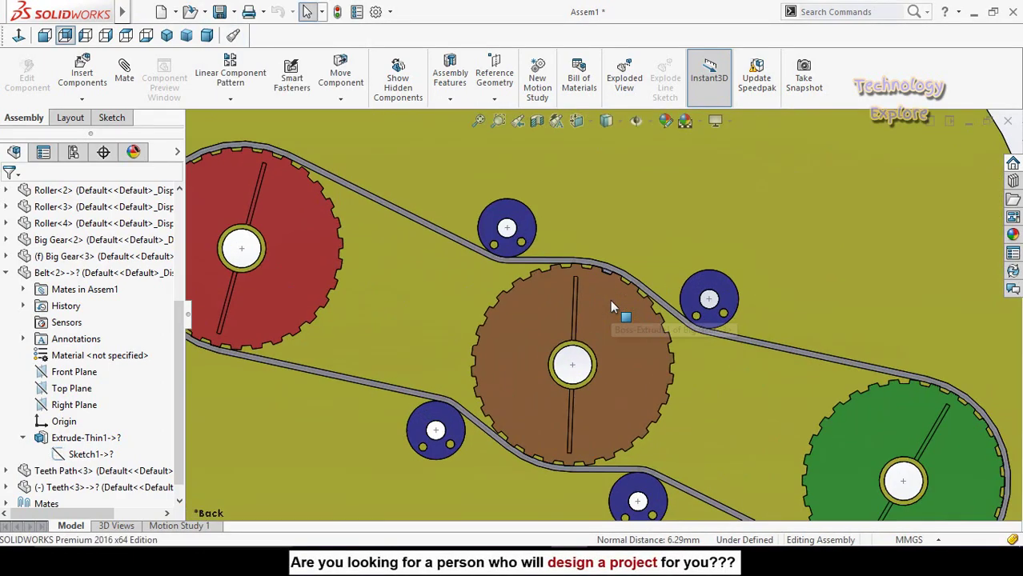
pyautogui.scroll(-4, 552, 282)
pyautogui.scroll(-3, 549, 284)
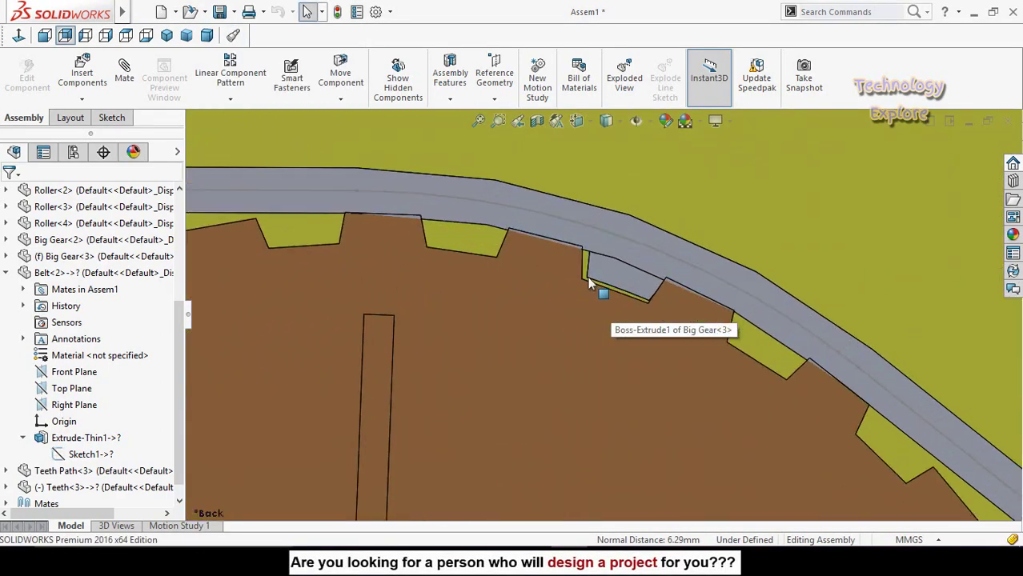
pyautogui.scroll(-2, 629, 283)
pyautogui.click(626, 280)
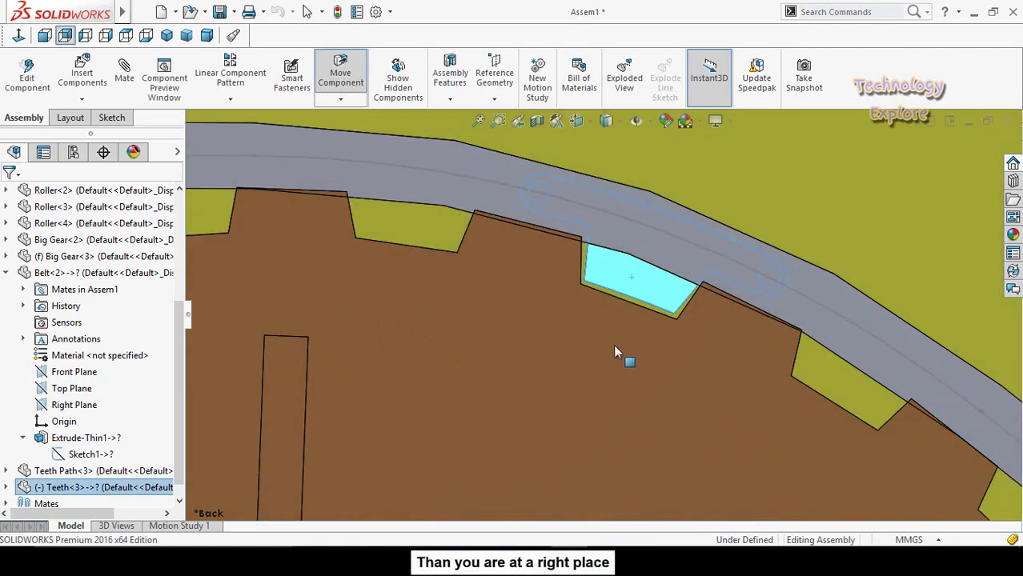
# Float the fixed yellow plate component again.
pyautogui.scroll(8, 614, 352)
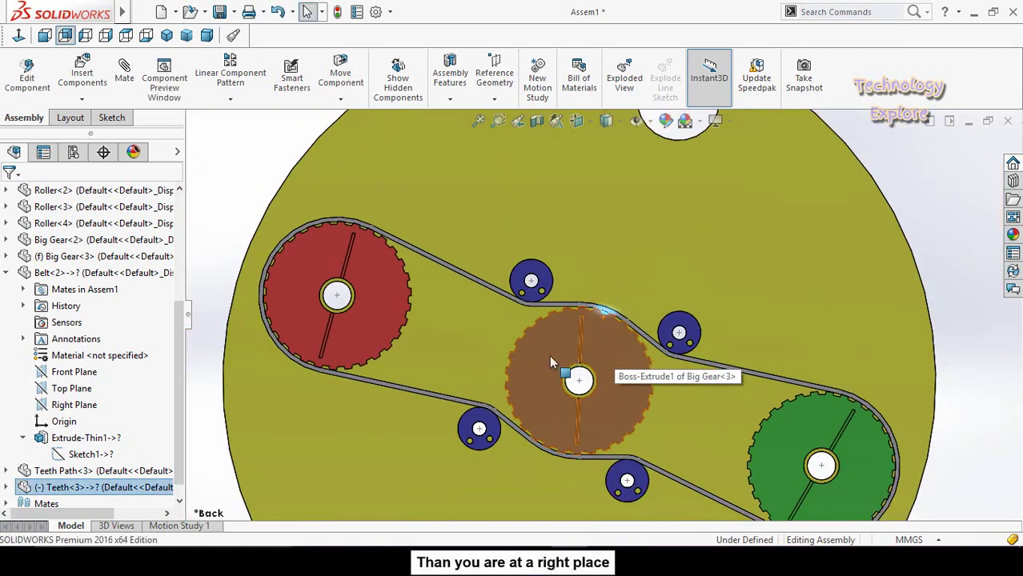
pyautogui.scroll(2, 549, 362)
pyautogui.click(357, 285)
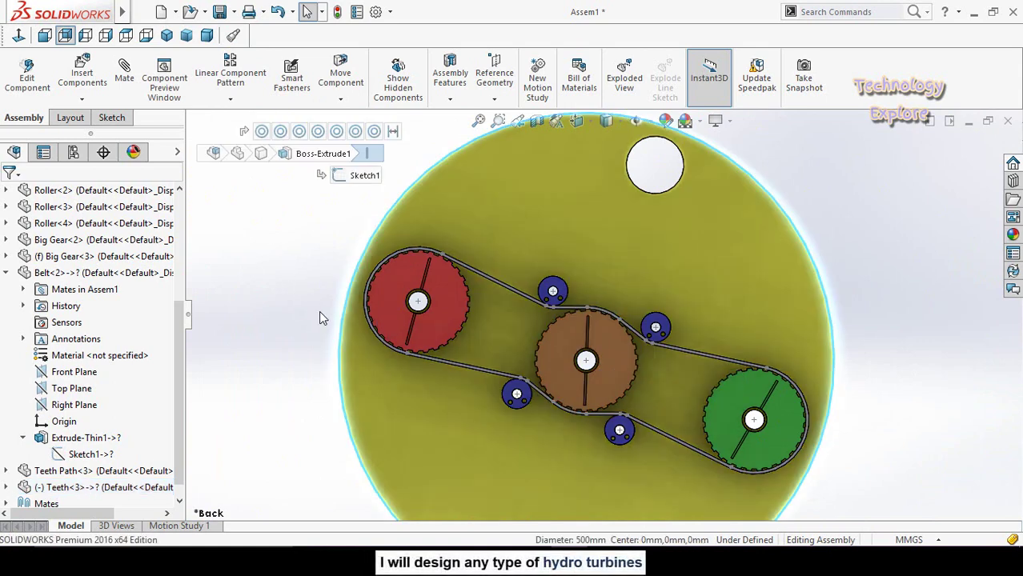
pyautogui.moveTo(328, 375); pyautogui.dragTo(311, 358, button='middle')
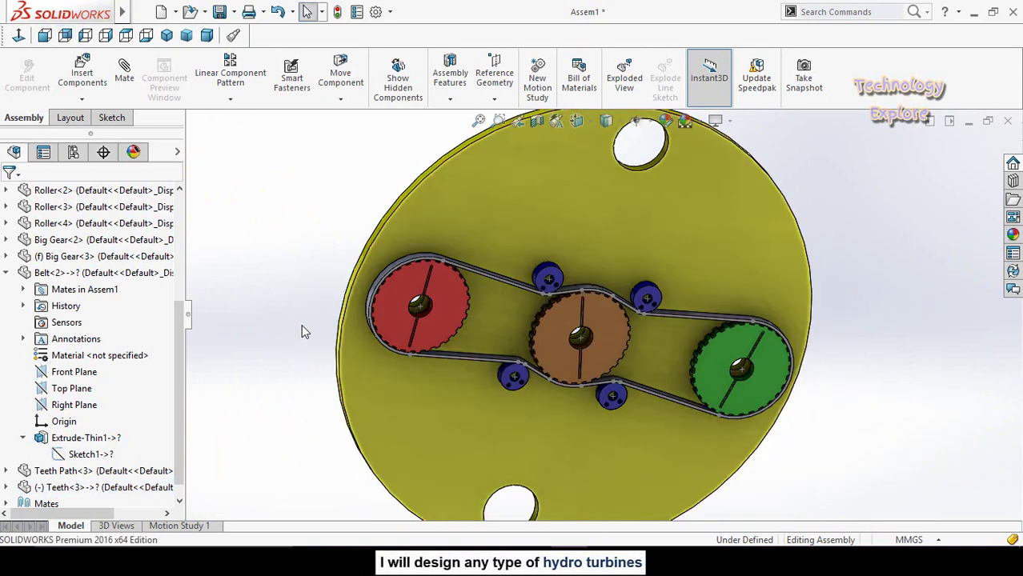
pyautogui.rightClick(558, 195)
pyautogui.click(601, 311)
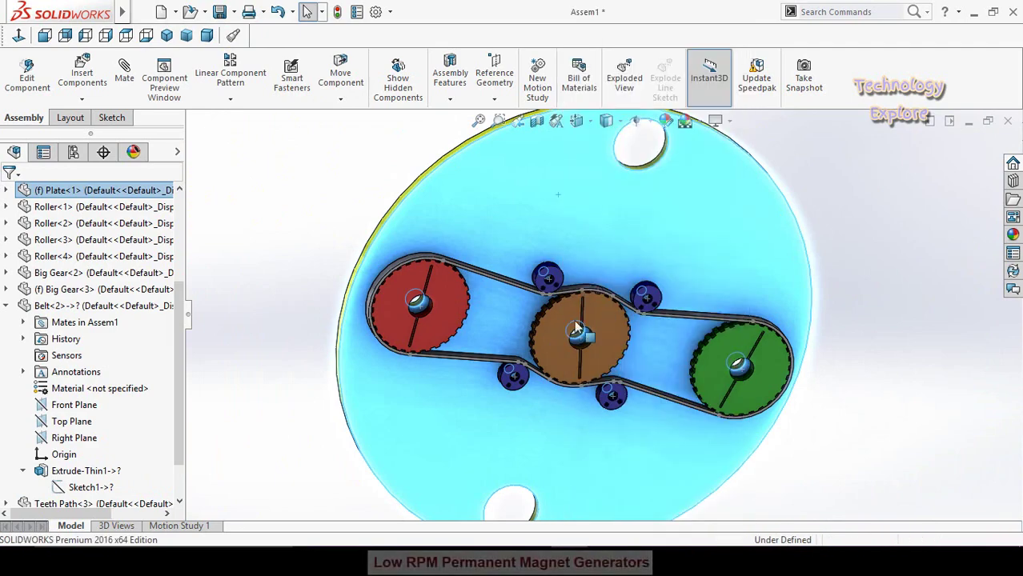
# Hide the Belt component so that only the thin path curve and the tooth link remain around the gears.
pyautogui.scroll(-5, 532, 292)
pyautogui.scroll(-3, 528, 293)
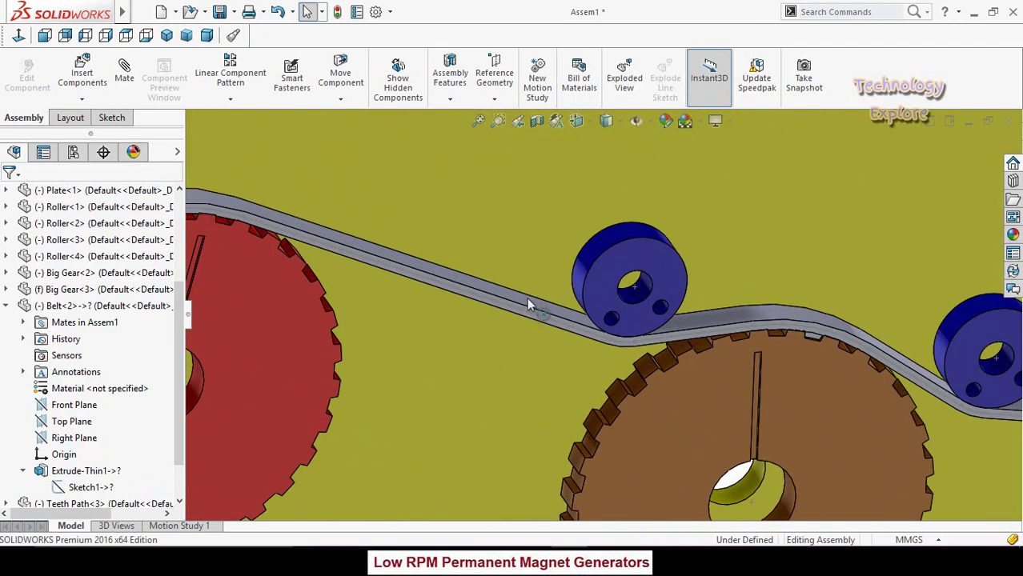
pyautogui.click(527, 297)
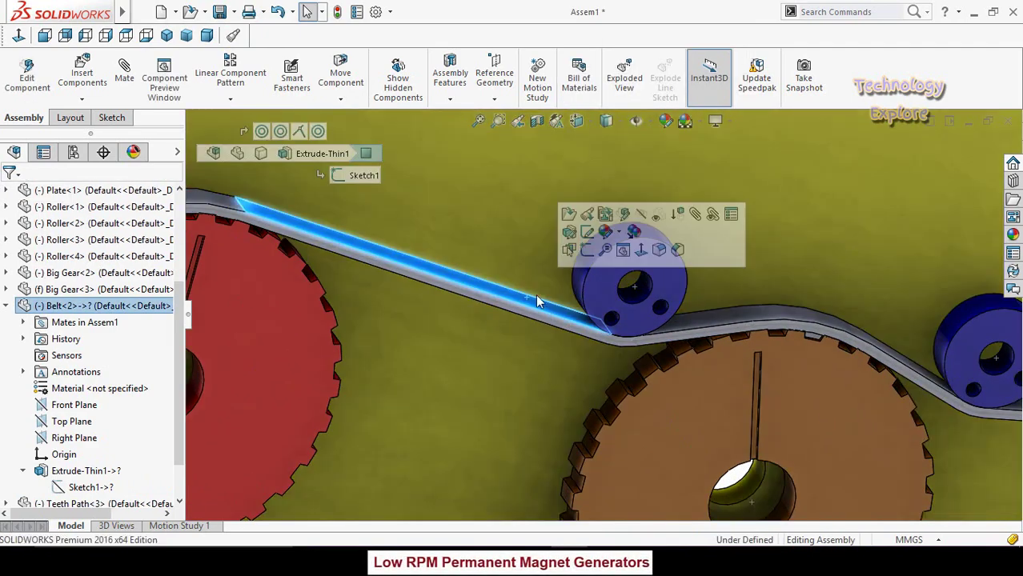
pyautogui.click(655, 214)
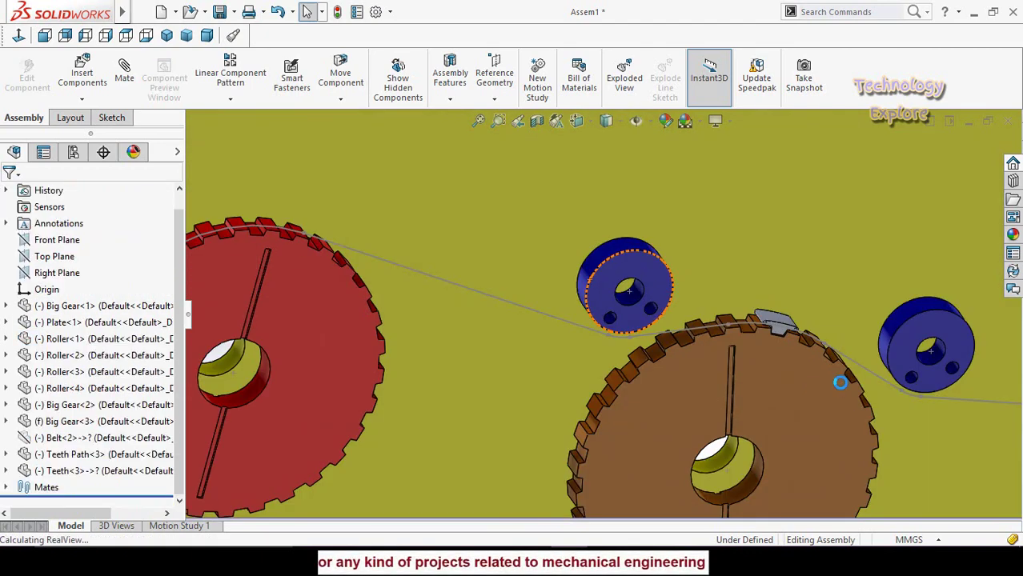
# Start a Chain Component Pattern and set its pitch method to Connected Linkage.
pyautogui.scroll(8, 833, 381)
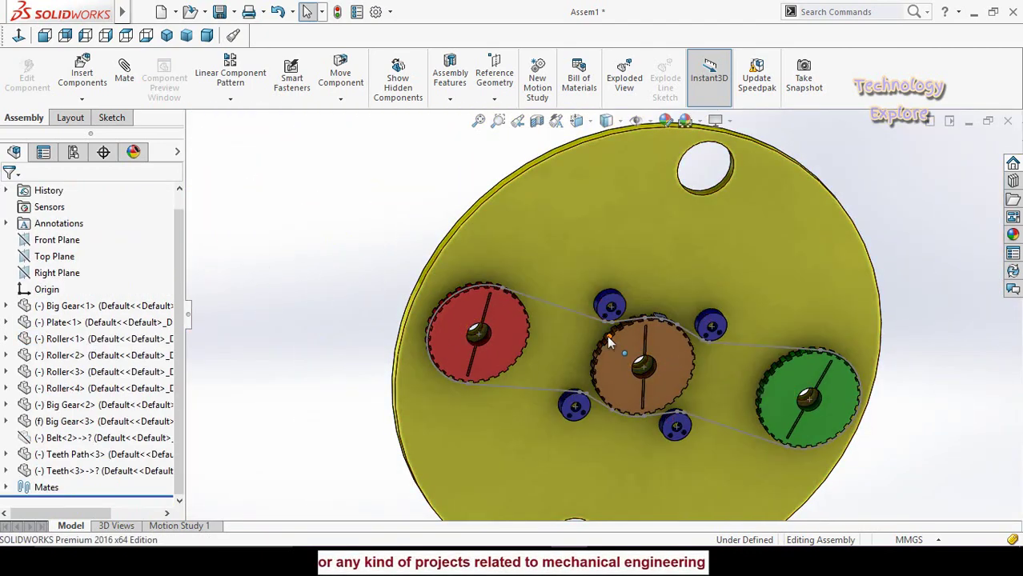
pyautogui.moveTo(480, 305); pyautogui.dragTo(601, 337, button='middle')
pyautogui.scroll(-10, 605, 328)
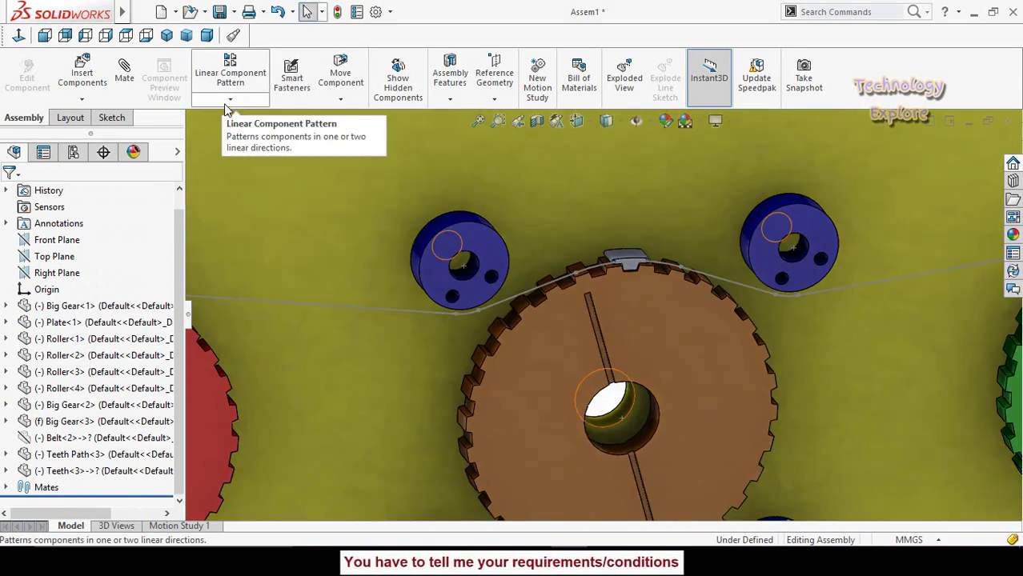
pyautogui.click(230, 100)
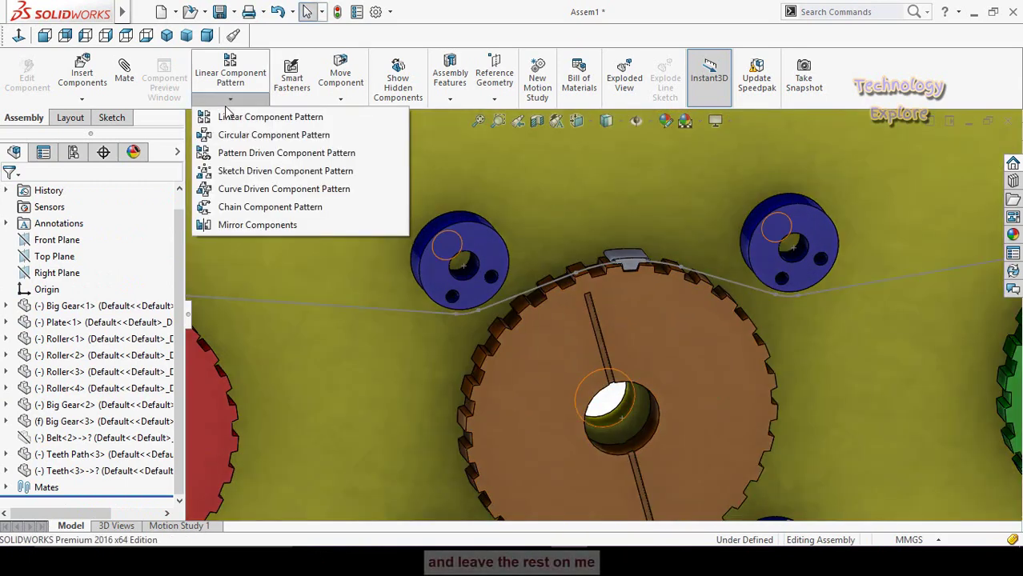
pyautogui.click(270, 210)
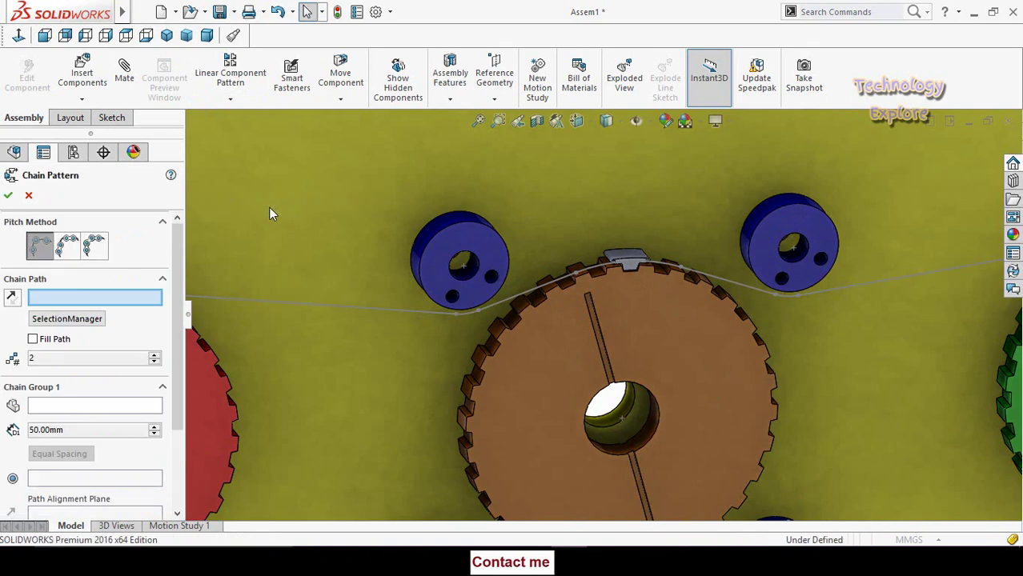
pyautogui.click(95, 247)
# Use Sketch1 of the Teeth Path component as the chain path and enable Fill Path.
pyautogui.scroll(5, 527, 283)
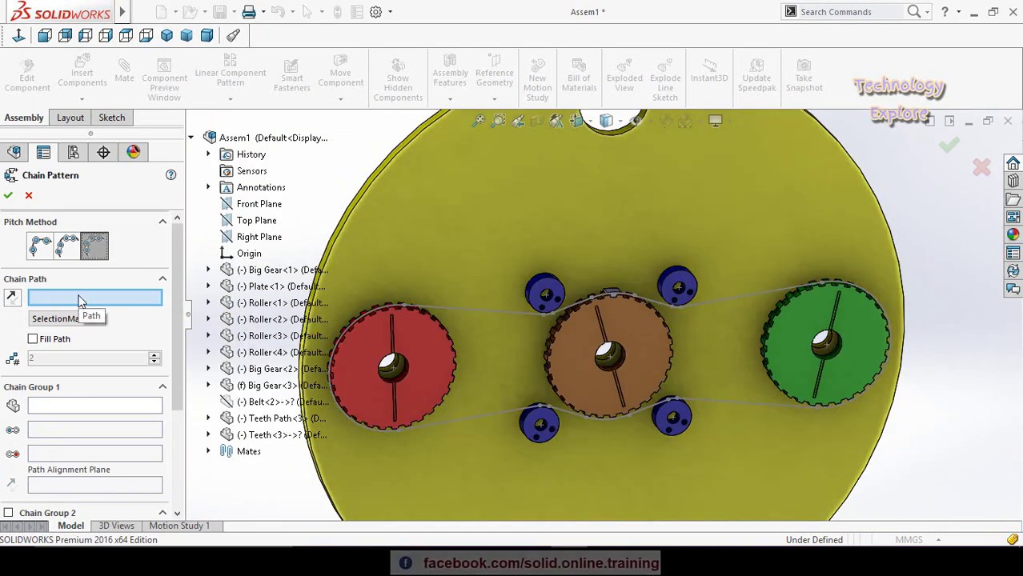
pyautogui.scroll(5, 517, 253)
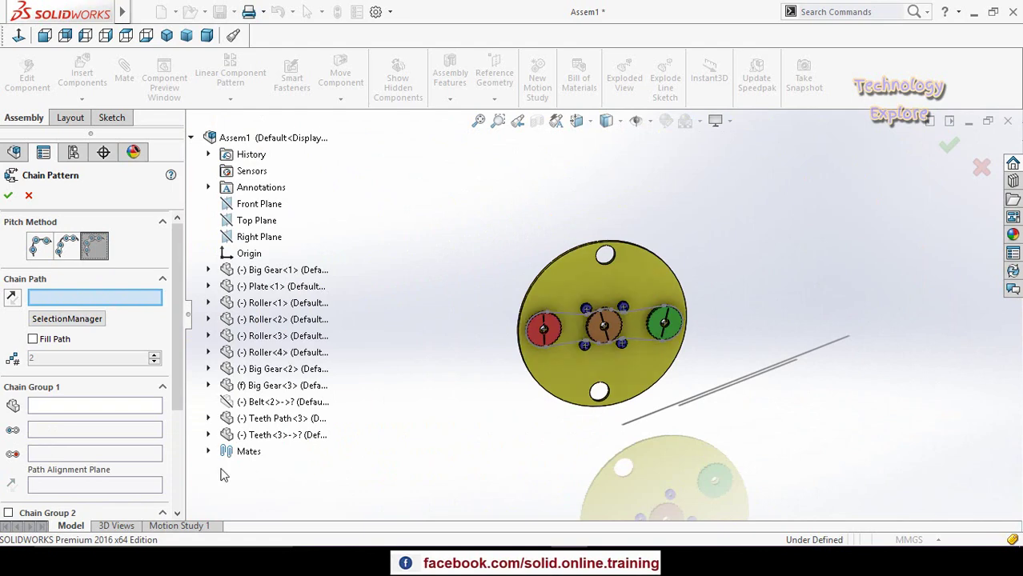
pyautogui.click(210, 420)
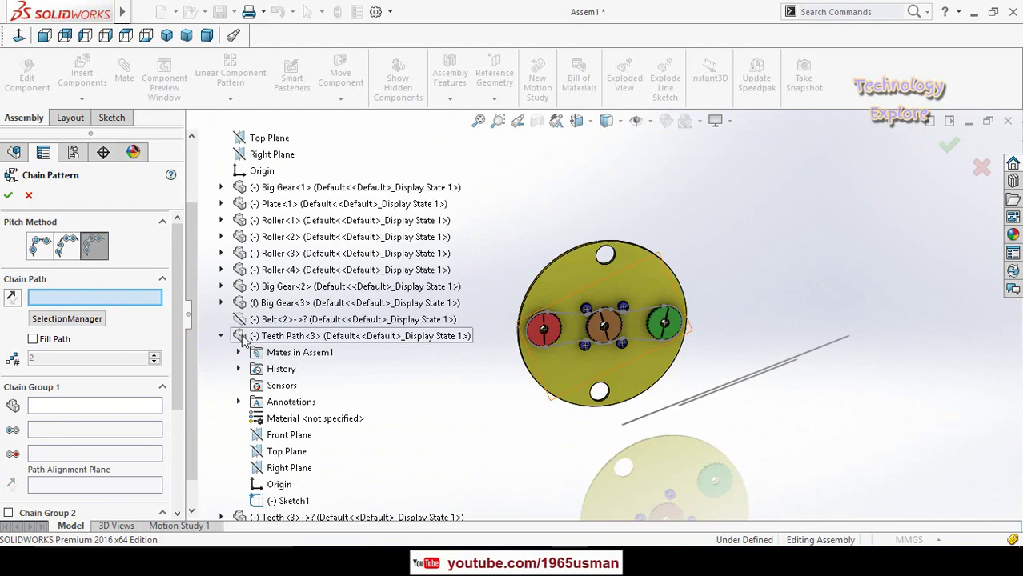
pyautogui.scroll(-1, 200, 400)
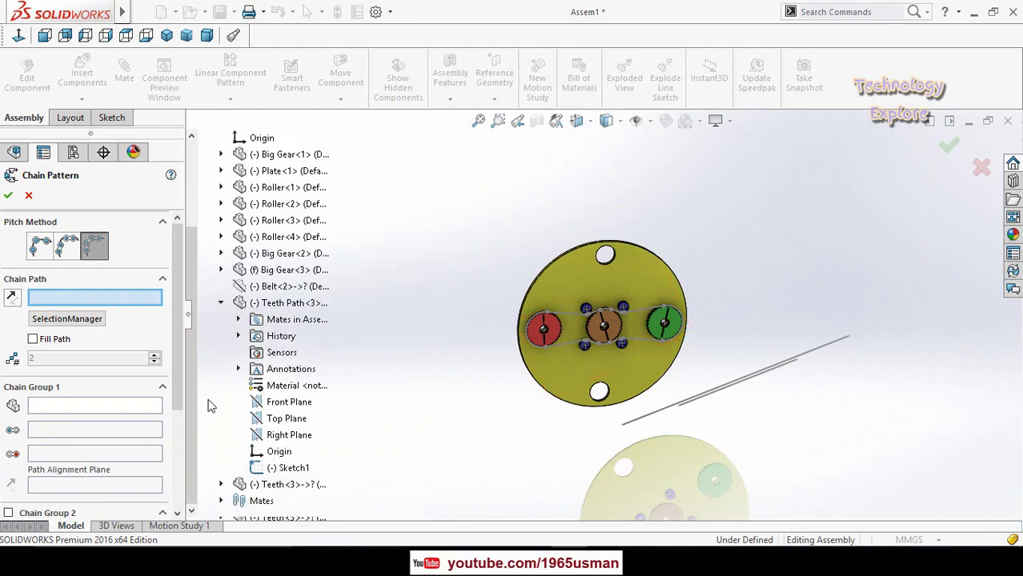
pyautogui.click(270, 468)
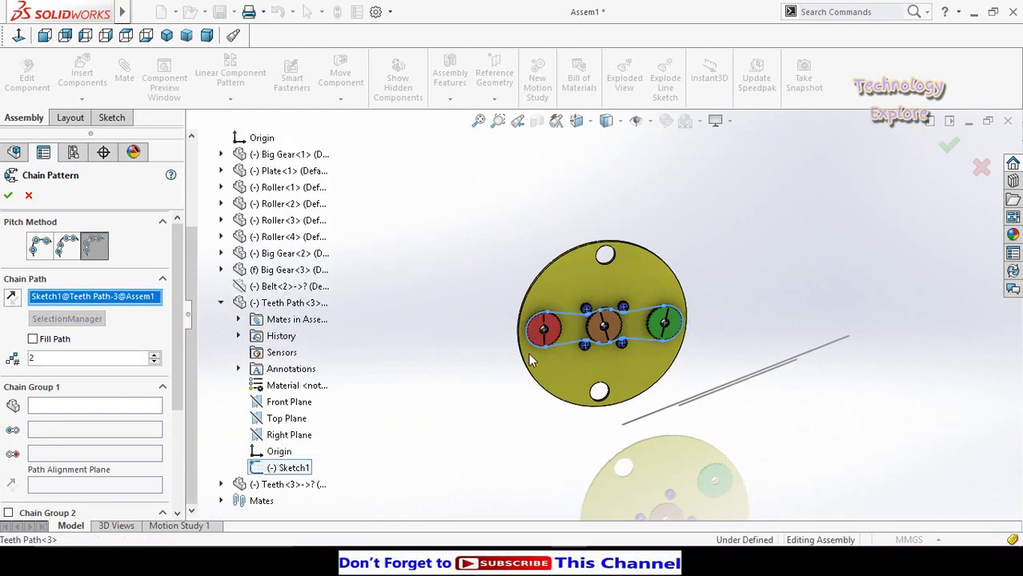
pyautogui.scroll(-10, 652, 317)
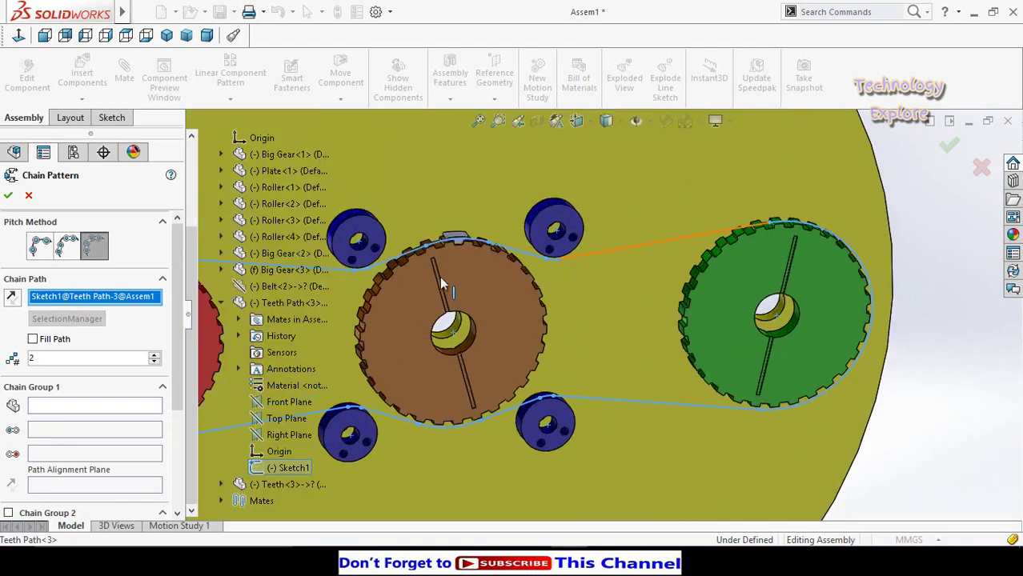
pyautogui.scroll(2, 441, 282)
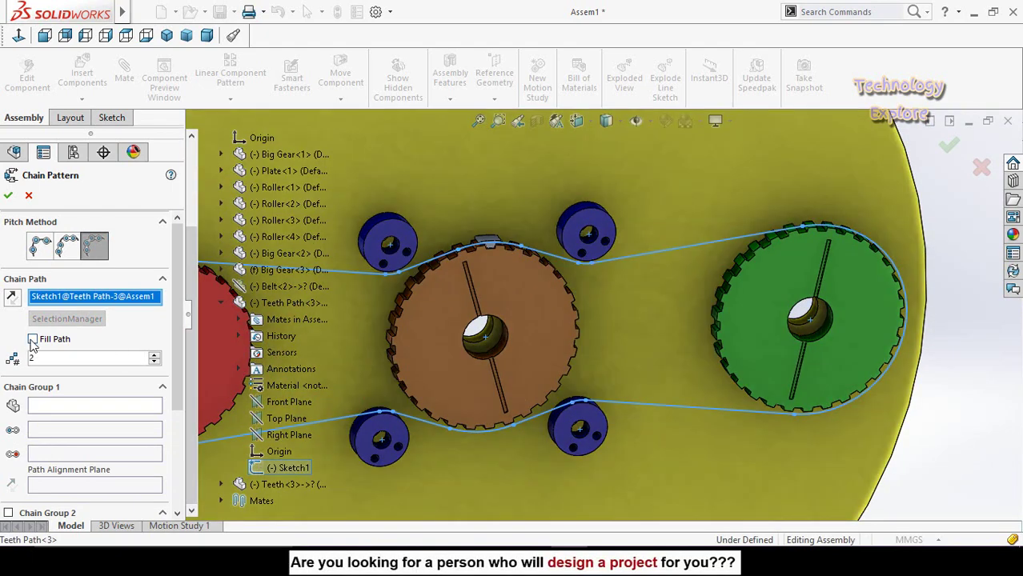
pyautogui.scroll(-3, 2, 416)
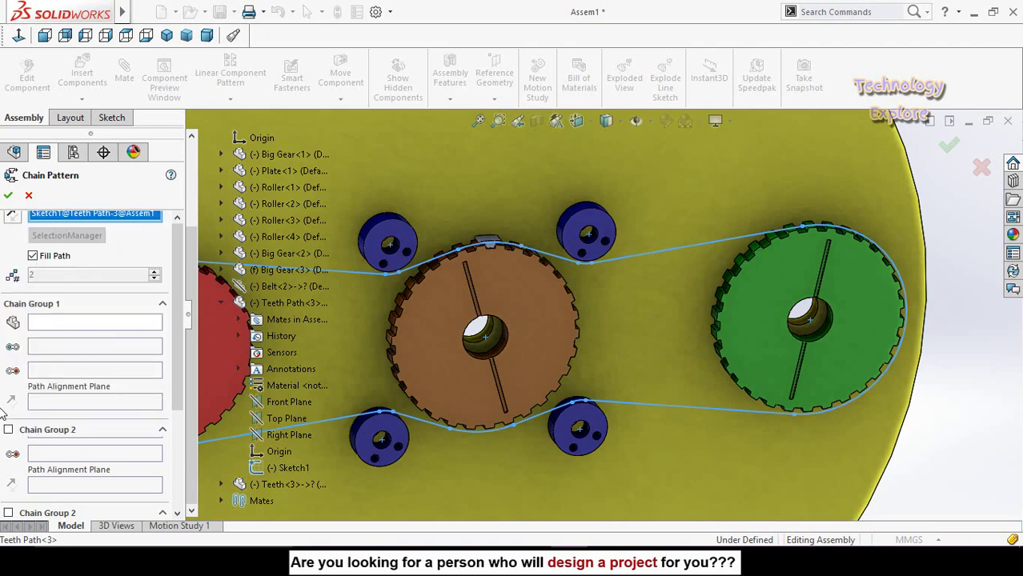
# Define Chain Group 1 with the tooth link, its two pin-hole faces as path links and its front face as path alignment plane.
pyautogui.click(49, 324)
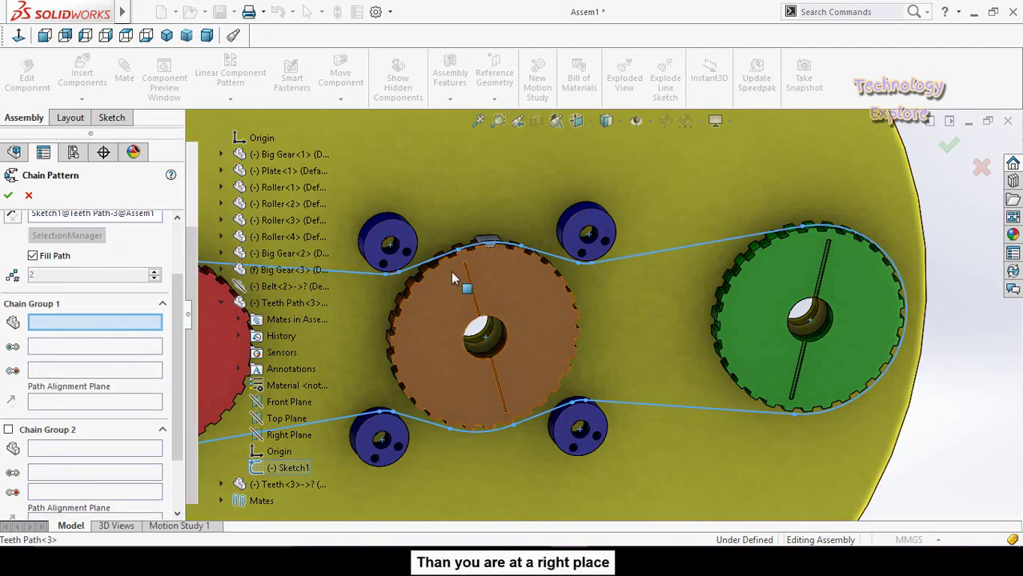
pyautogui.scroll(-6, 495, 239)
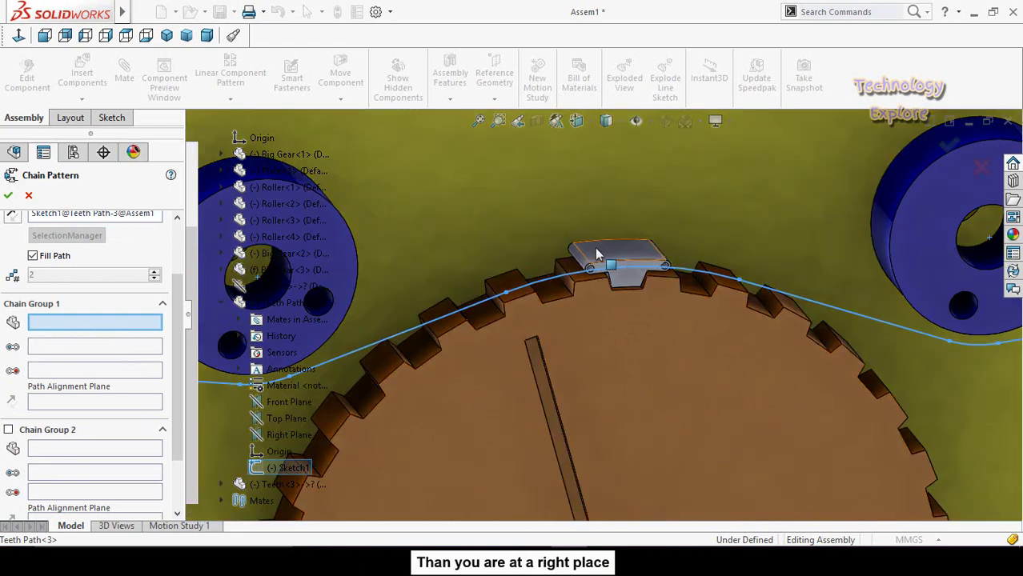
pyautogui.click(594, 249)
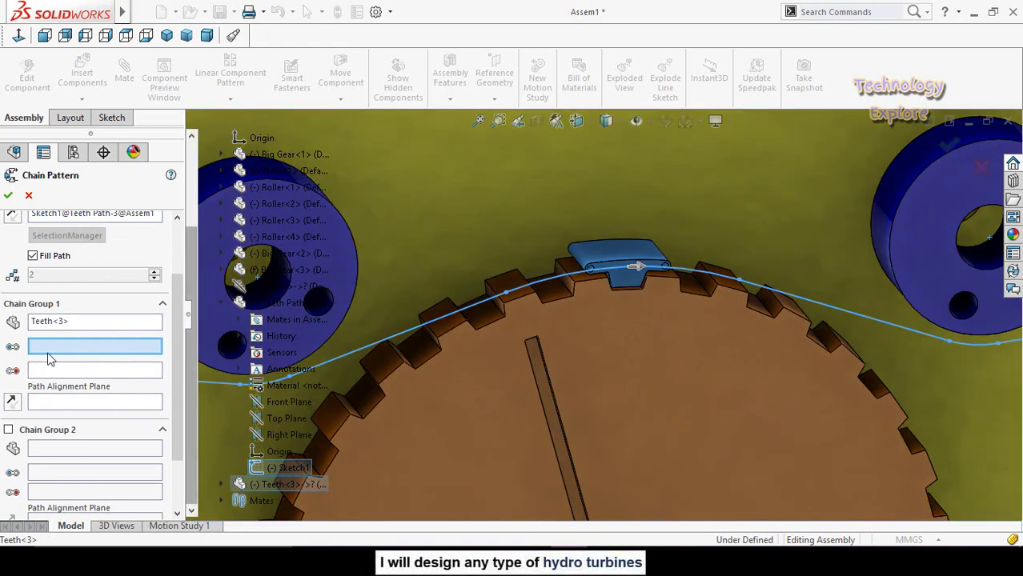
pyautogui.scroll(-8, 580, 300)
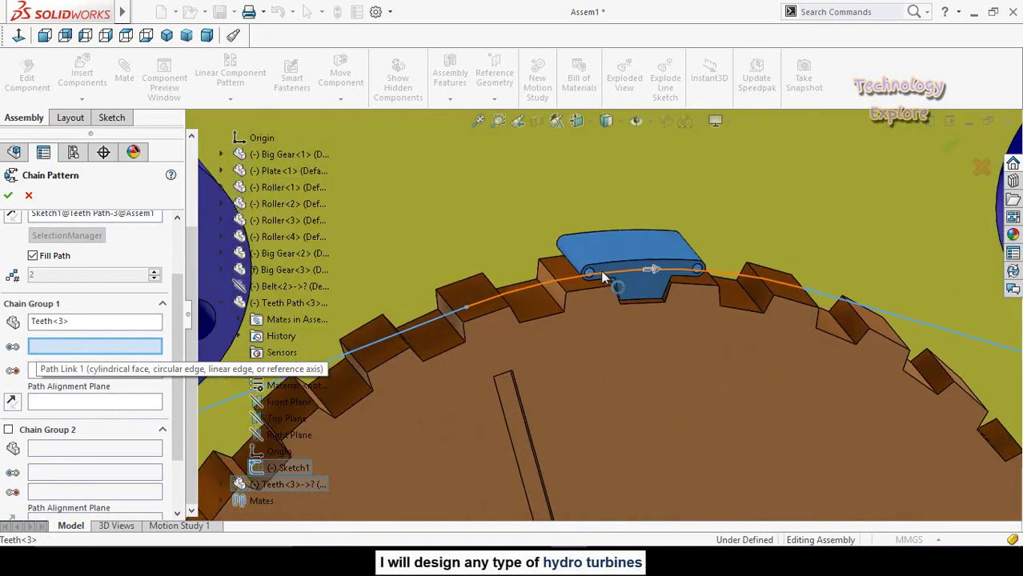
pyautogui.click(575, 293)
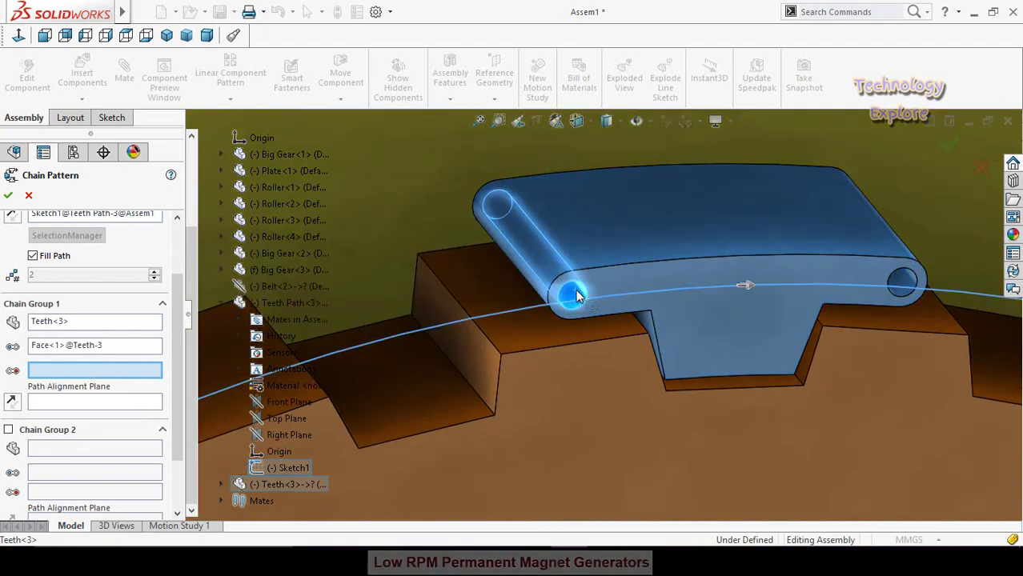
pyautogui.click(904, 281)
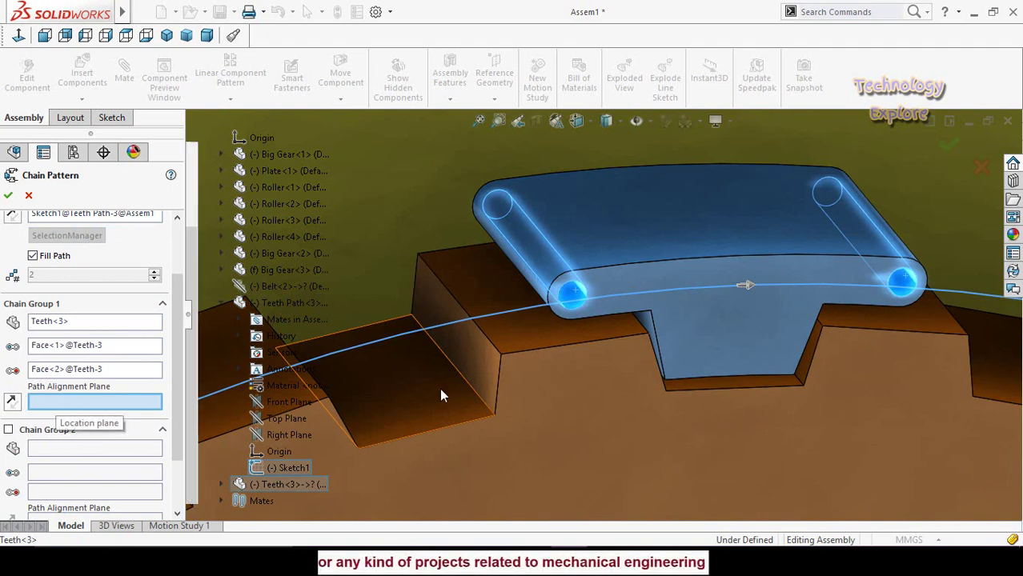
pyautogui.click(741, 328)
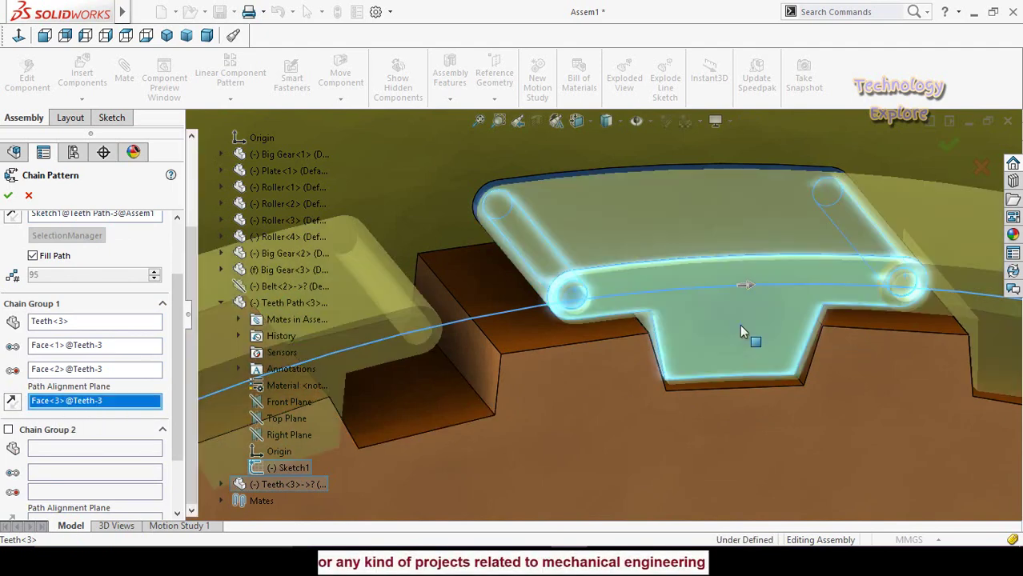
# Check the previewed links' fit around the brown and red gears, and accept the chain pattern.
pyautogui.scroll(5, 648, 381)
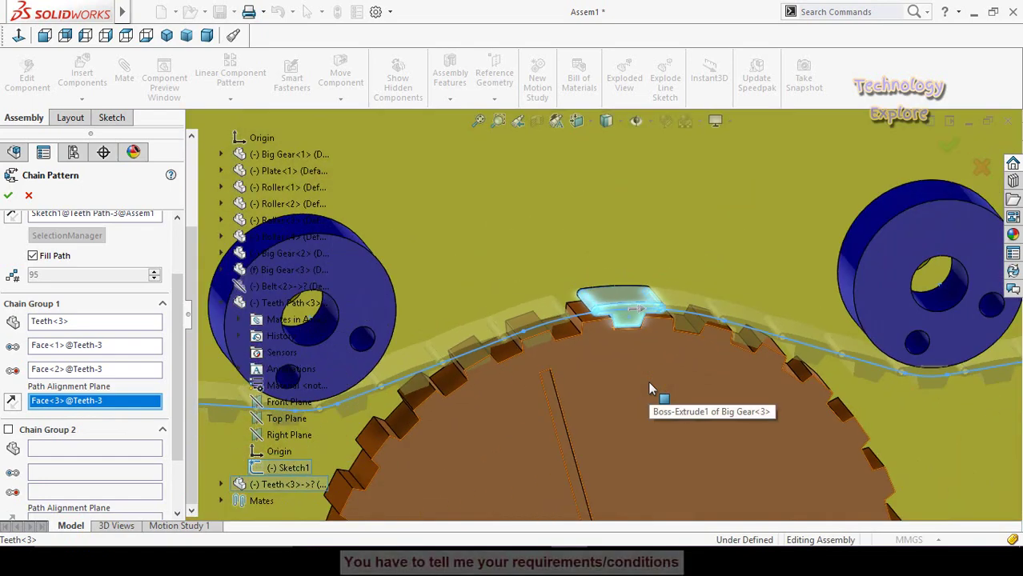
pyautogui.scroll(5, 647, 381)
pyautogui.scroll(-5, 448, 358)
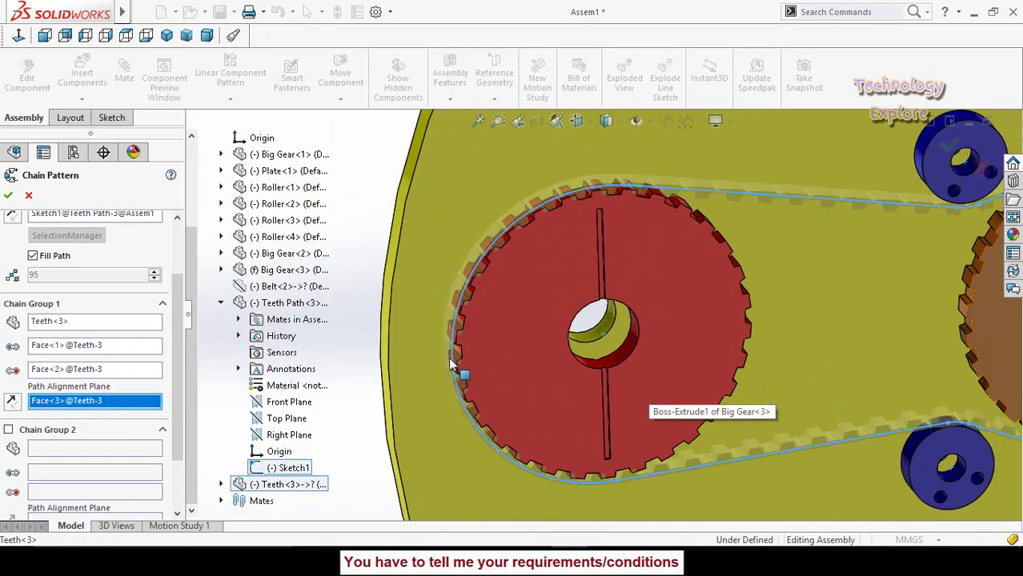
pyautogui.scroll(-5, 466, 326)
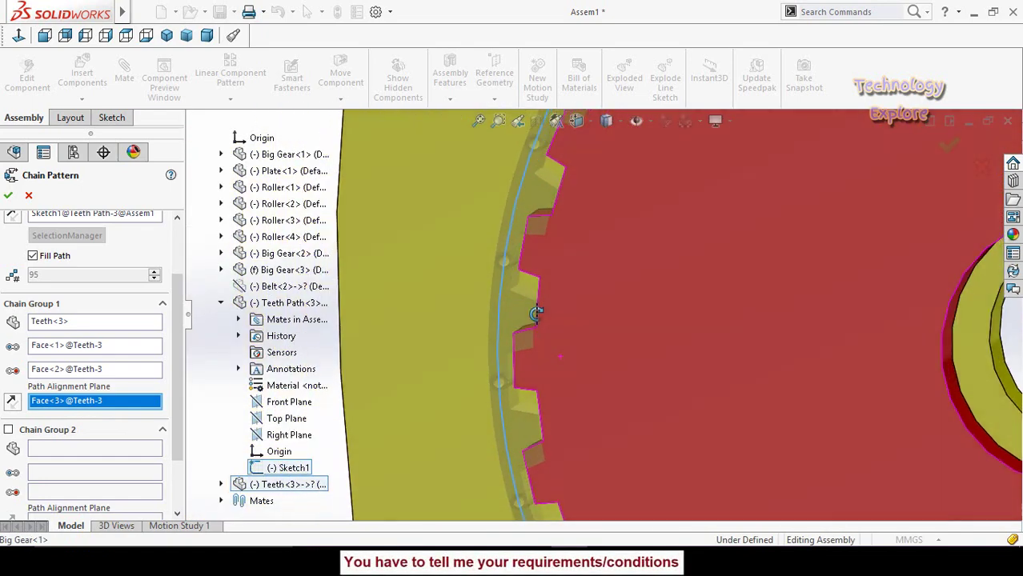
pyautogui.scroll(6, 537, 314)
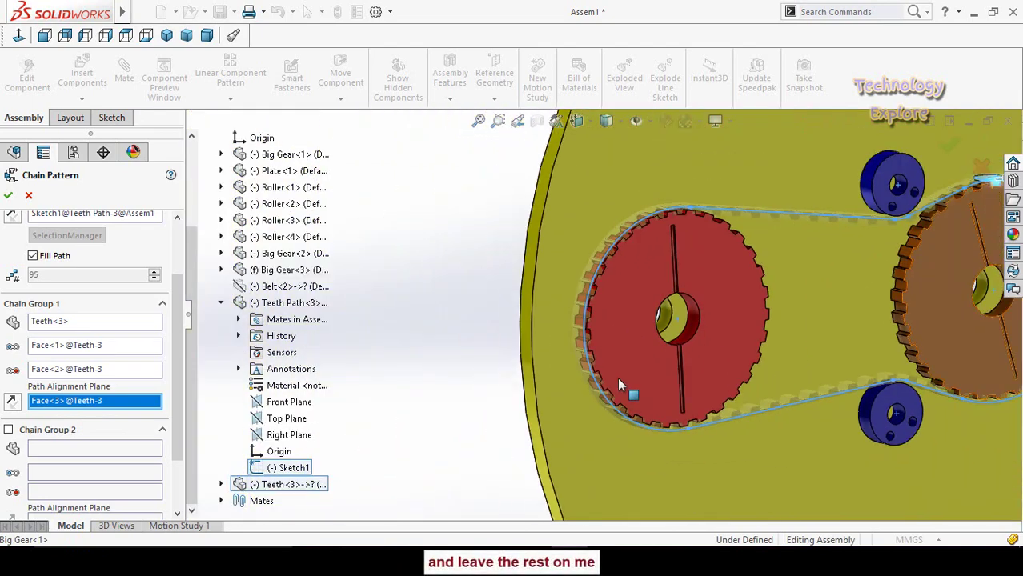
pyautogui.scroll(2, 617, 377)
pyautogui.scroll(-2, 2, 387)
pyautogui.scroll(4, 3, 336)
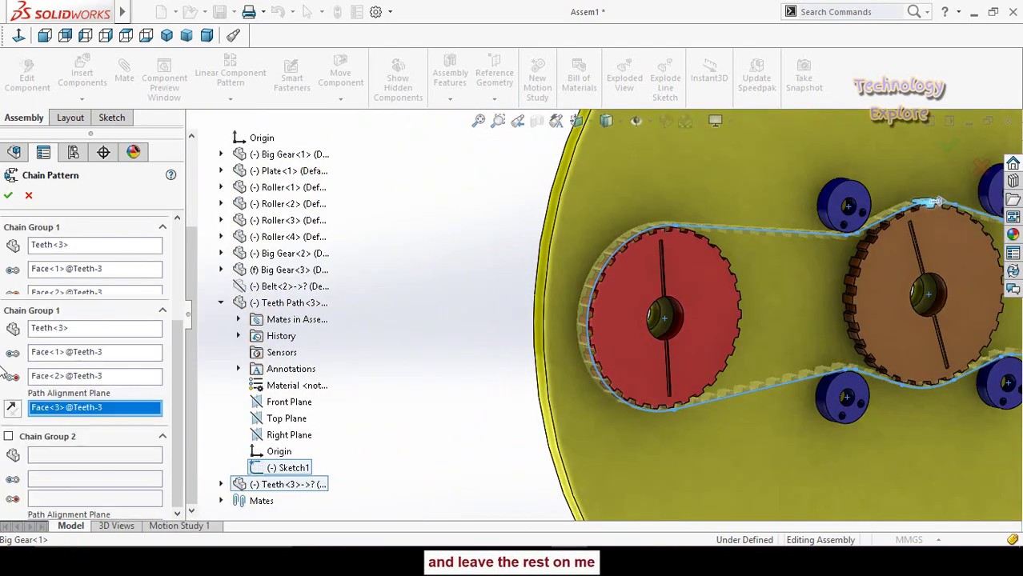
pyautogui.click(8, 196)
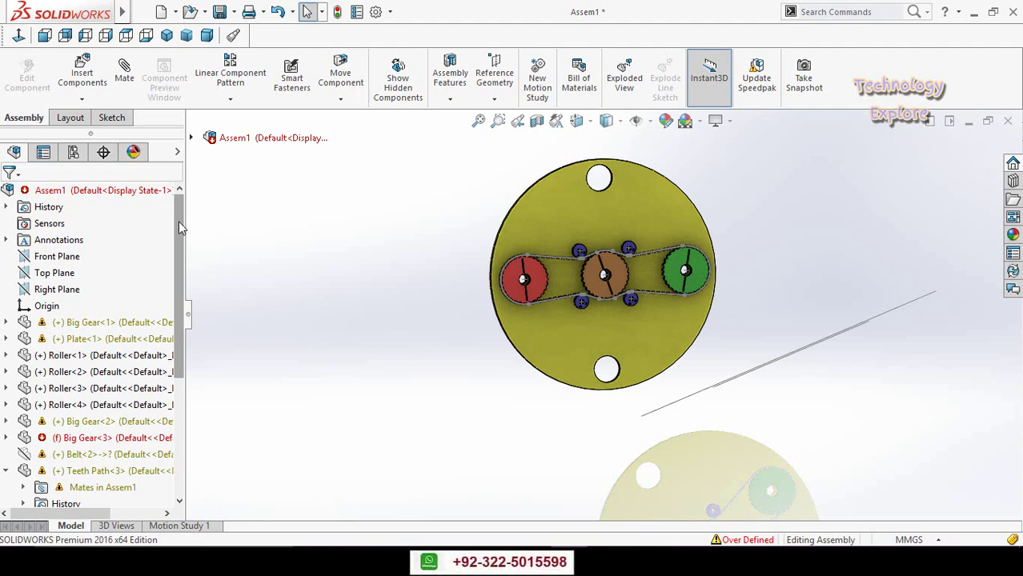
# Delete the tooth link's Distance3 mate to the brown gear and its Concentric16 mate to the Belt.
pyautogui.moveTo(179, 213); pyautogui.dragTo(177, 366)
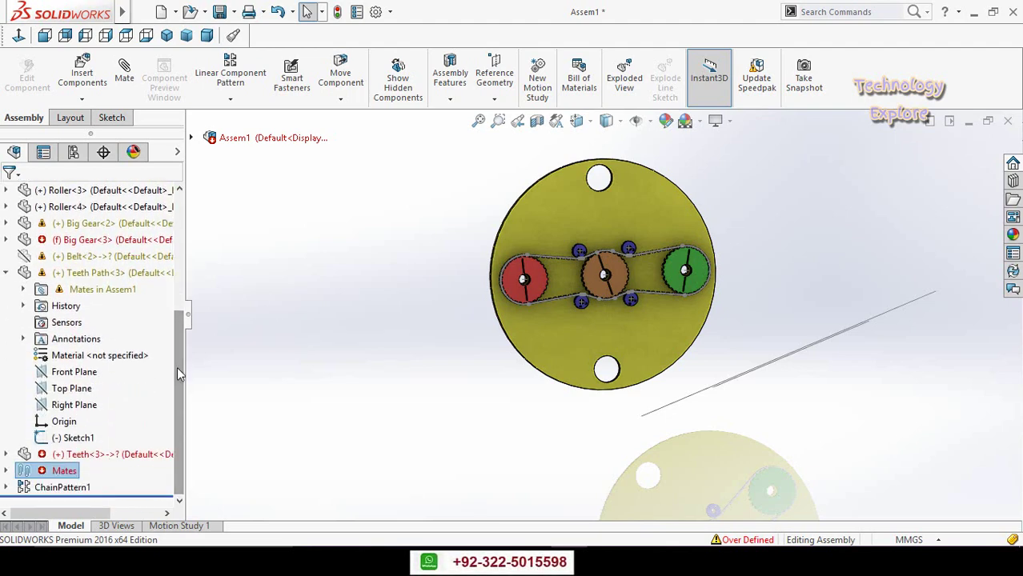
pyautogui.click(5, 470)
pyautogui.scroll(-4, 3, 472)
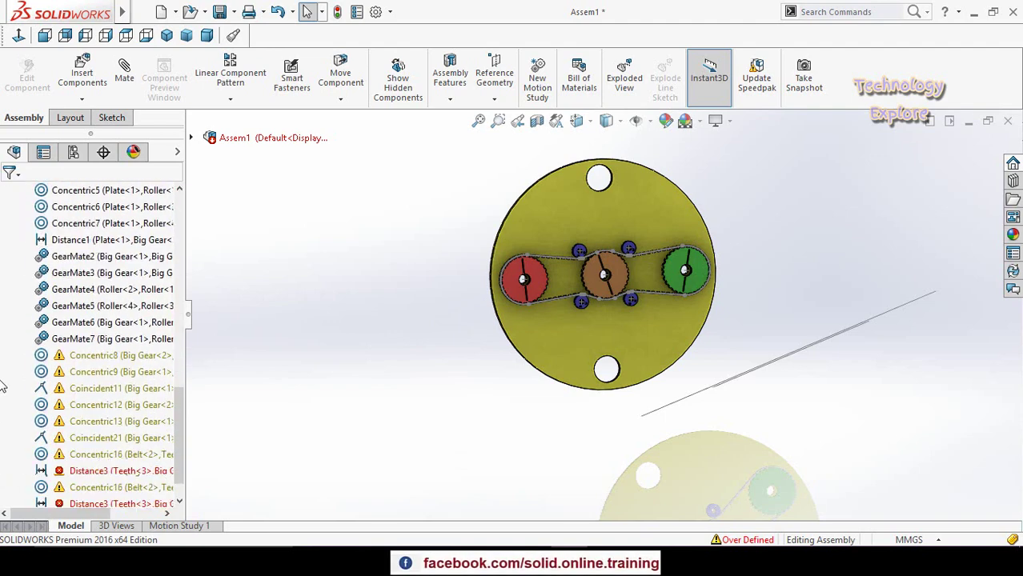
pyautogui.rightClick(61, 472)
pyautogui.click(88, 328)
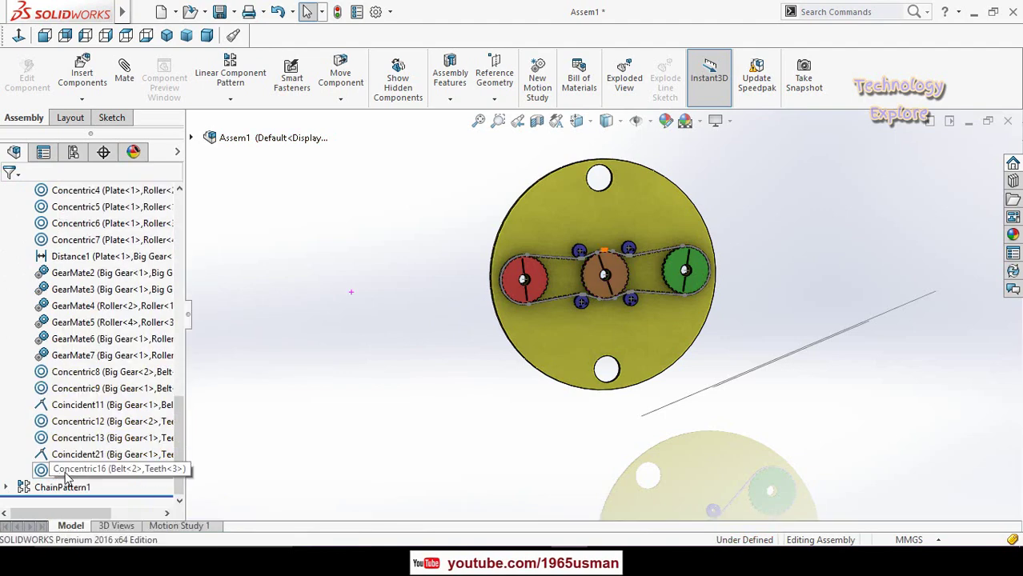
pyautogui.rightClick(68, 479)
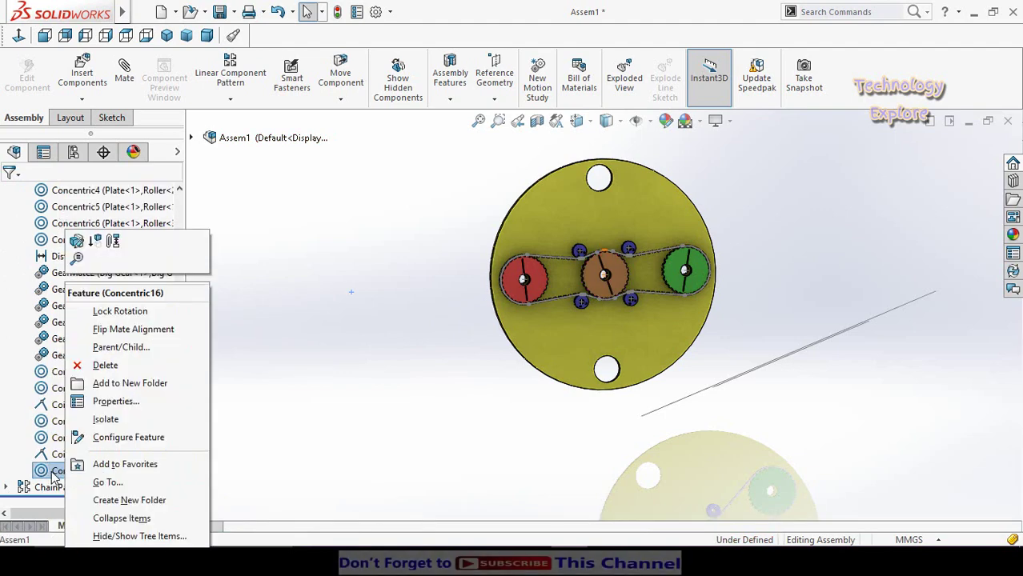
pyautogui.click(108, 367)
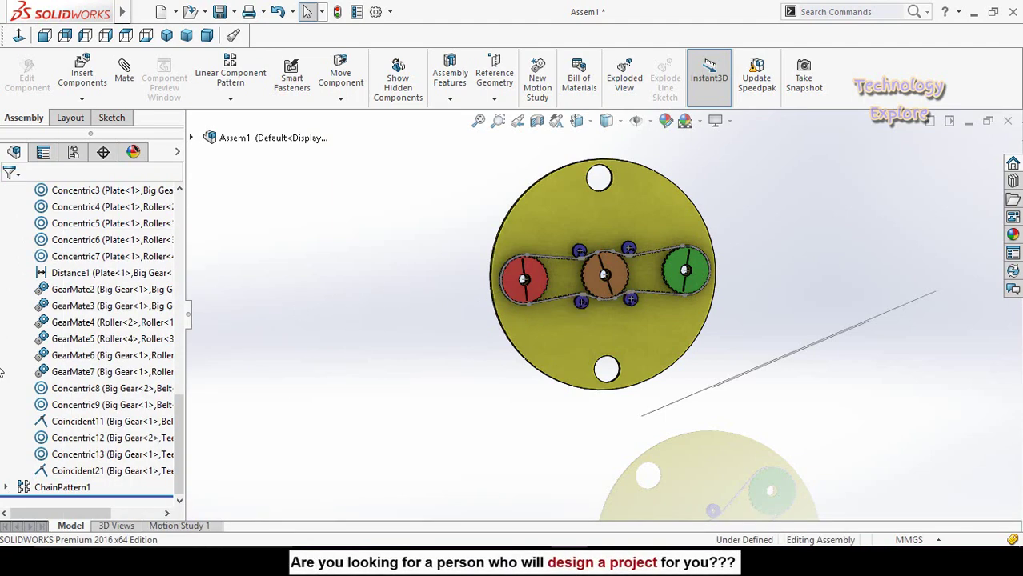
pyautogui.scroll(2, 3, 366)
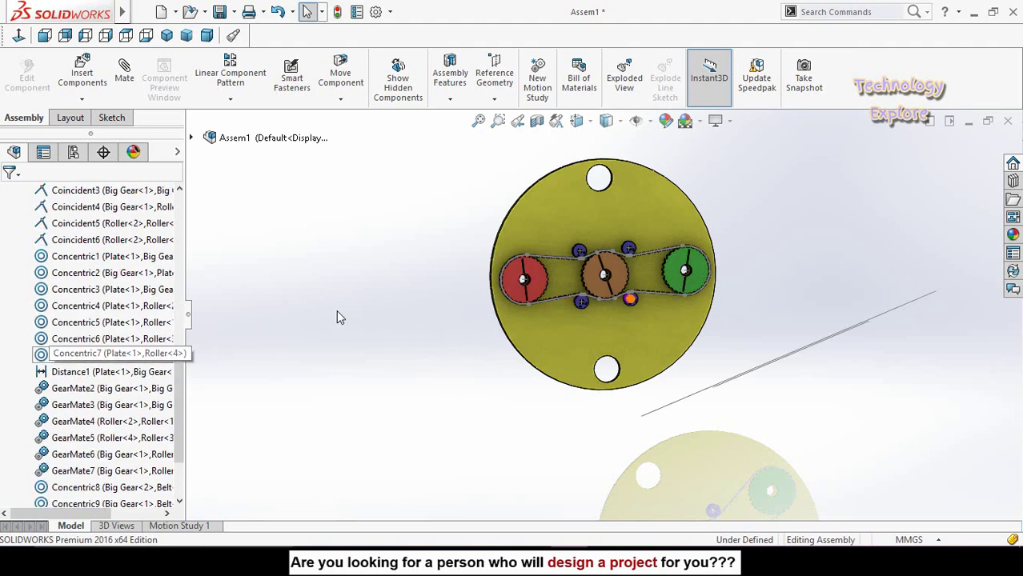
# Inspect the patterned links around the red gear and fix the yellow plate component in place.
pyautogui.scroll(-5, 509, 284)
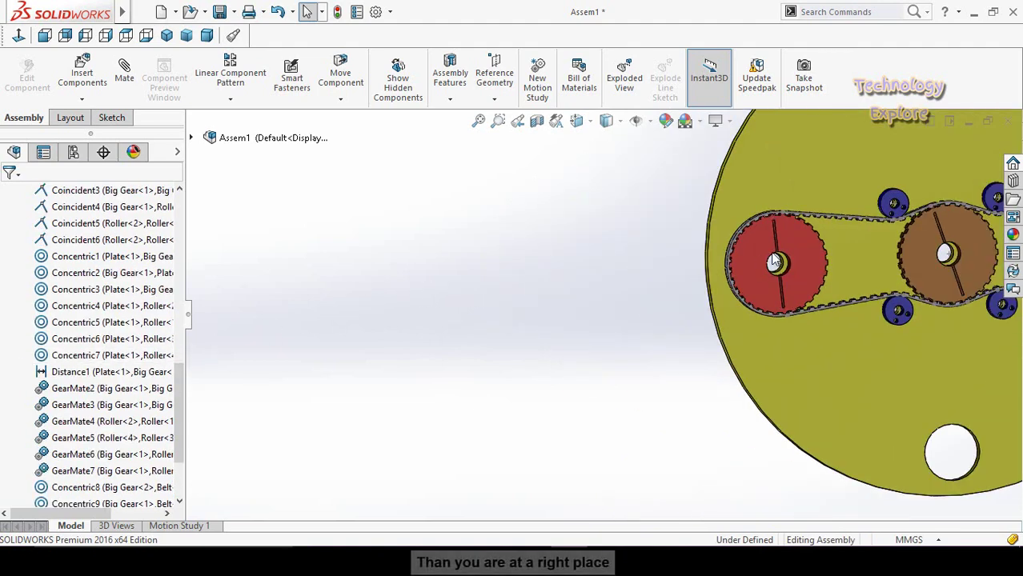
pyautogui.scroll(-6, 634, 283)
pyautogui.moveTo(582, 280); pyautogui.dragTo(516, 233, button='middle')
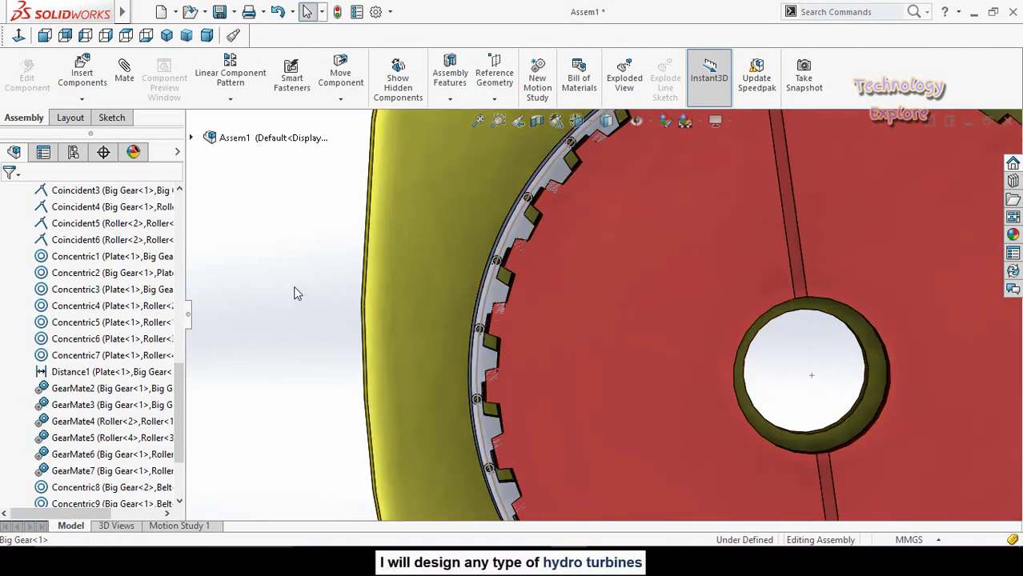
pyautogui.rightClick(400, 222)
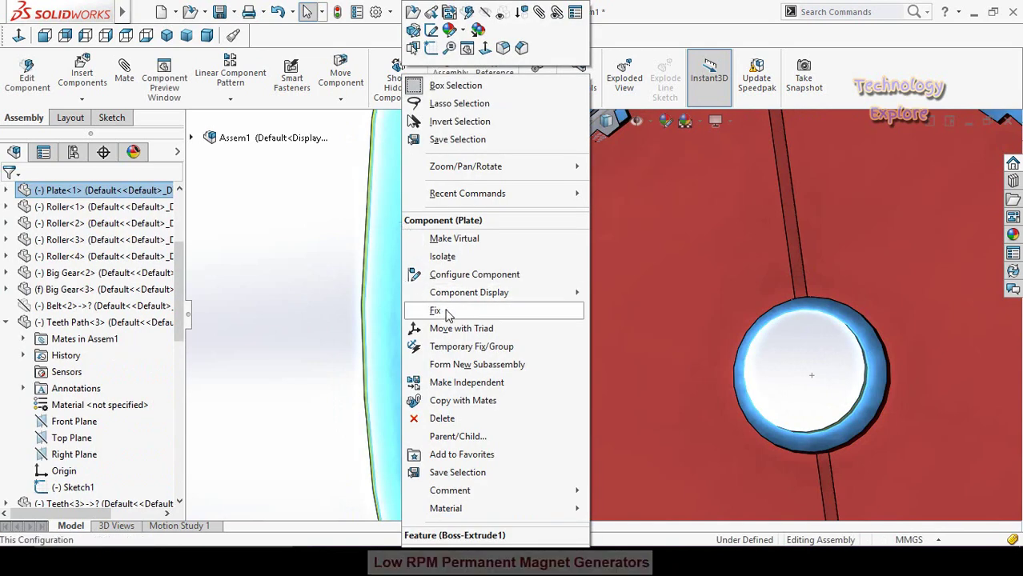
pyautogui.click(433, 311)
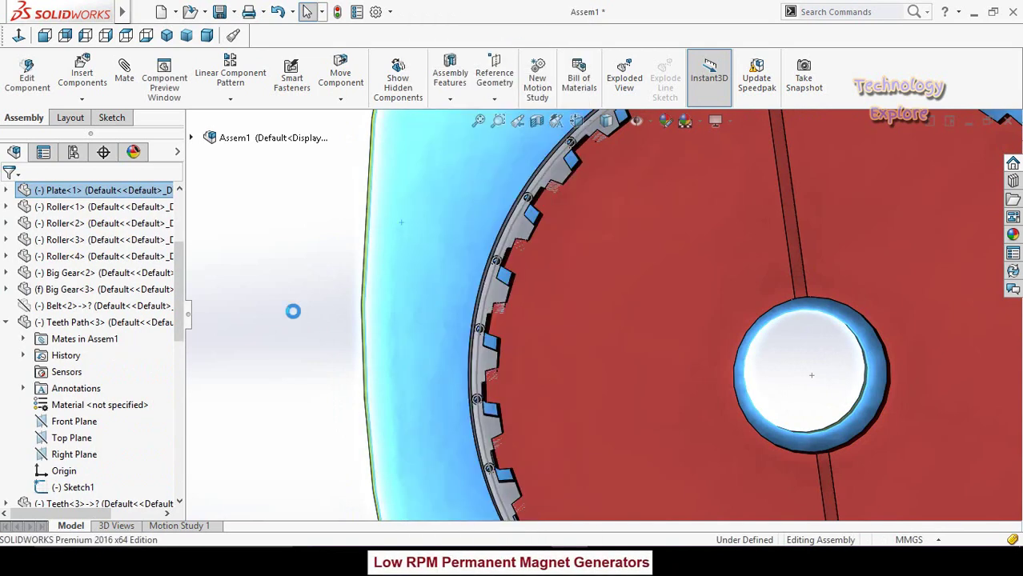
# Suppress the red gear's GearMate7, GearMate6, GearMate3 and GearMate2 mates.
pyautogui.click(558, 318)
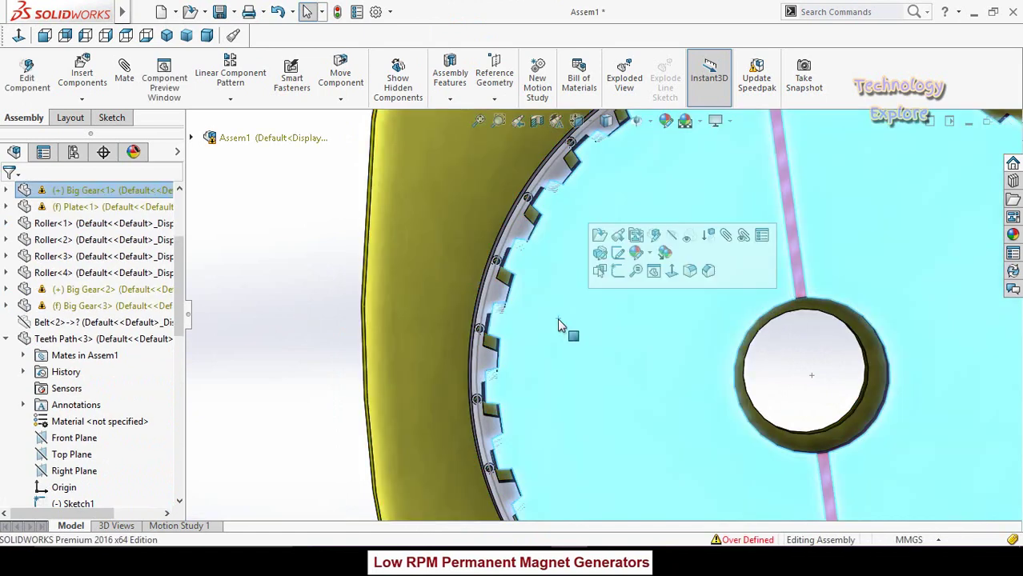
pyautogui.click(743, 236)
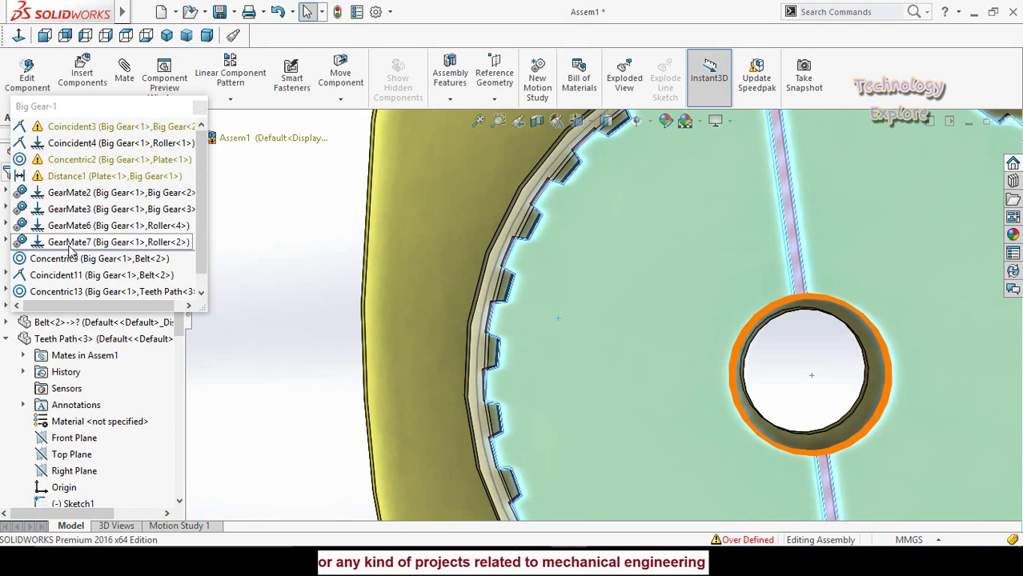
pyautogui.click(61, 245)
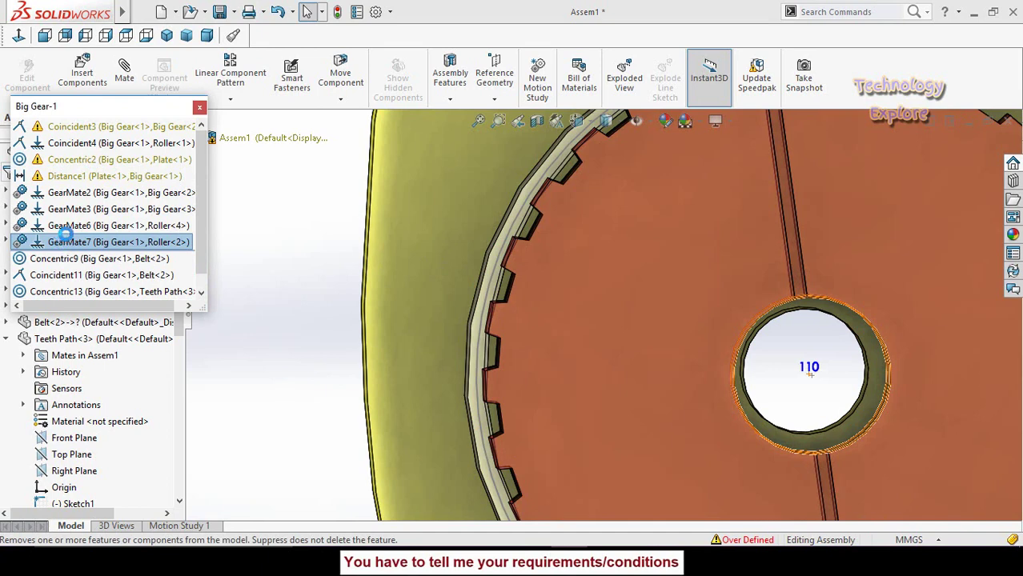
pyautogui.click(80, 241)
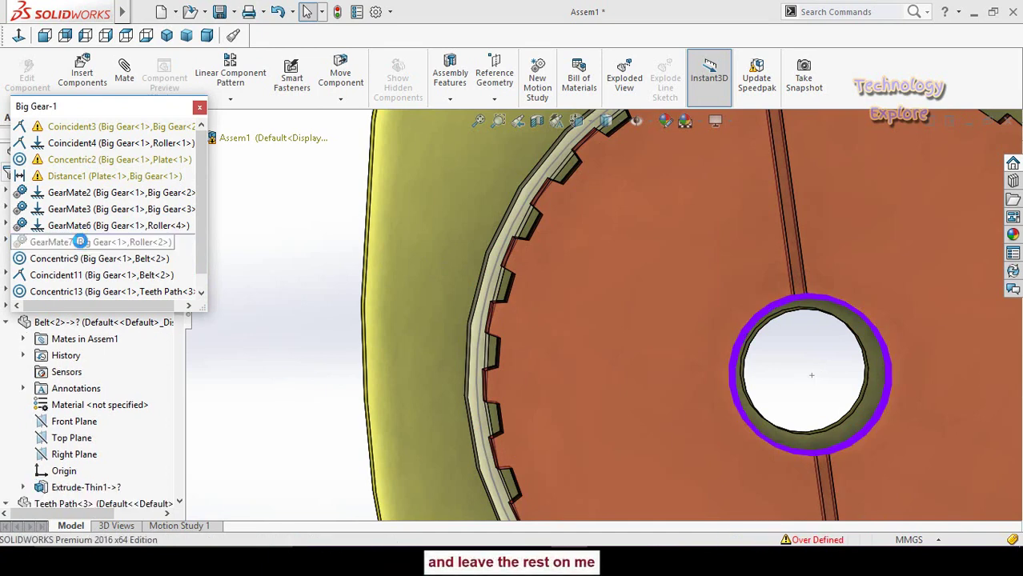
pyautogui.click(120, 225)
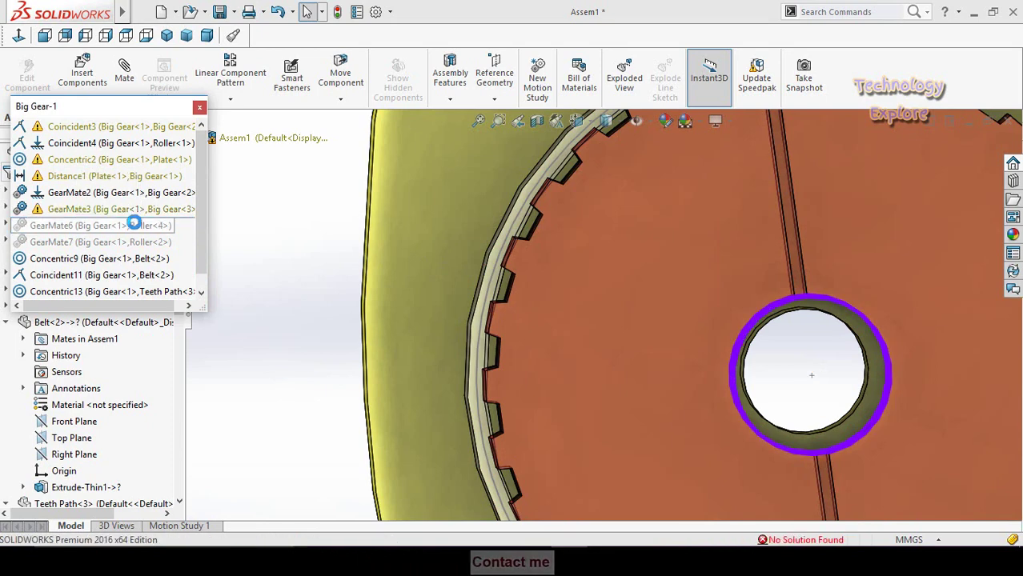
pyautogui.click(85, 211)
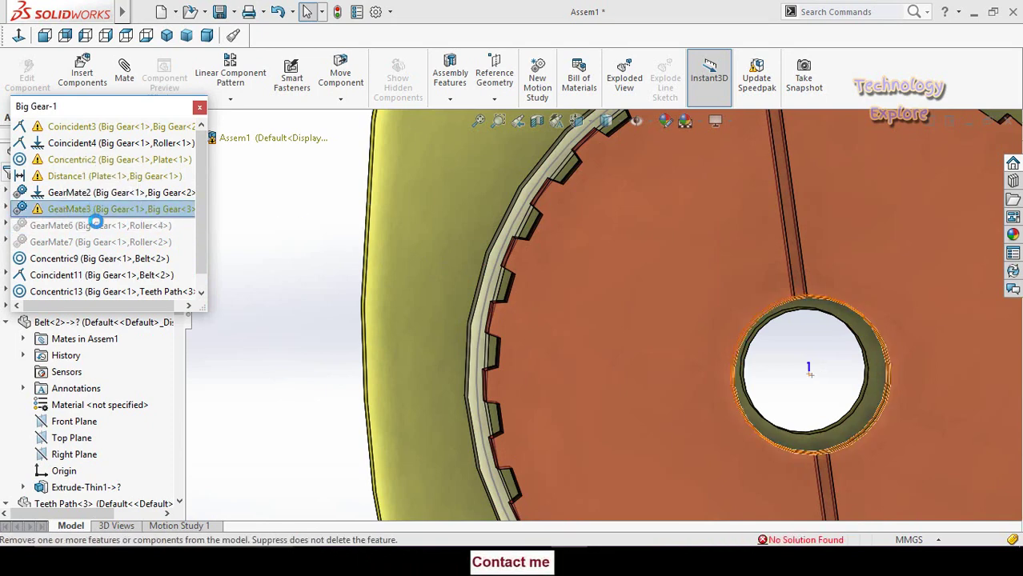
pyautogui.click(80, 193)
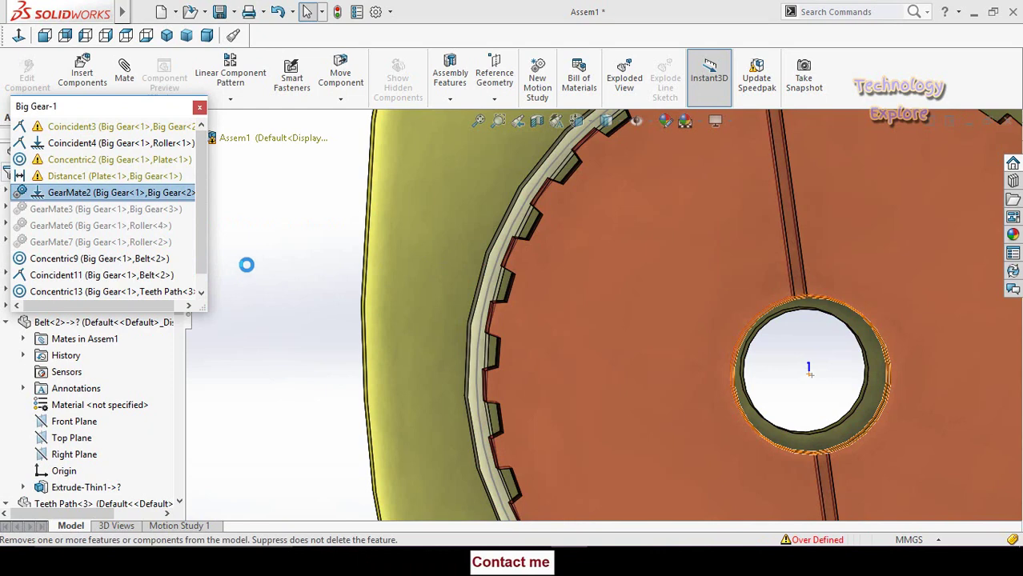
pyautogui.click(198, 108)
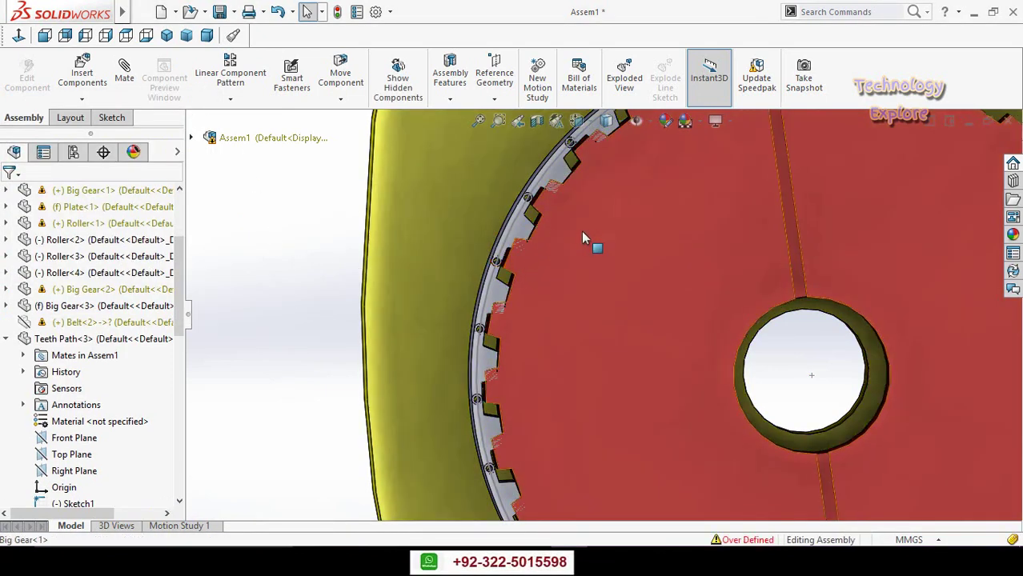
# Rotate the red gear slightly so its tooth gaps line up with the belt's teeth.
pyautogui.click(581, 232)
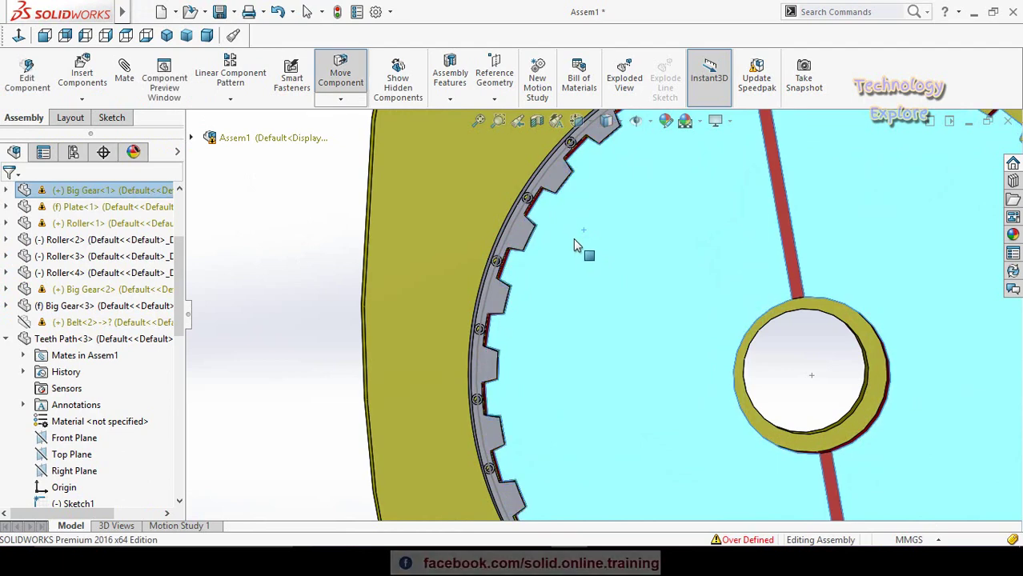
pyautogui.moveTo(574, 239); pyautogui.dragTo(432, 326)
pyautogui.click(307, 349)
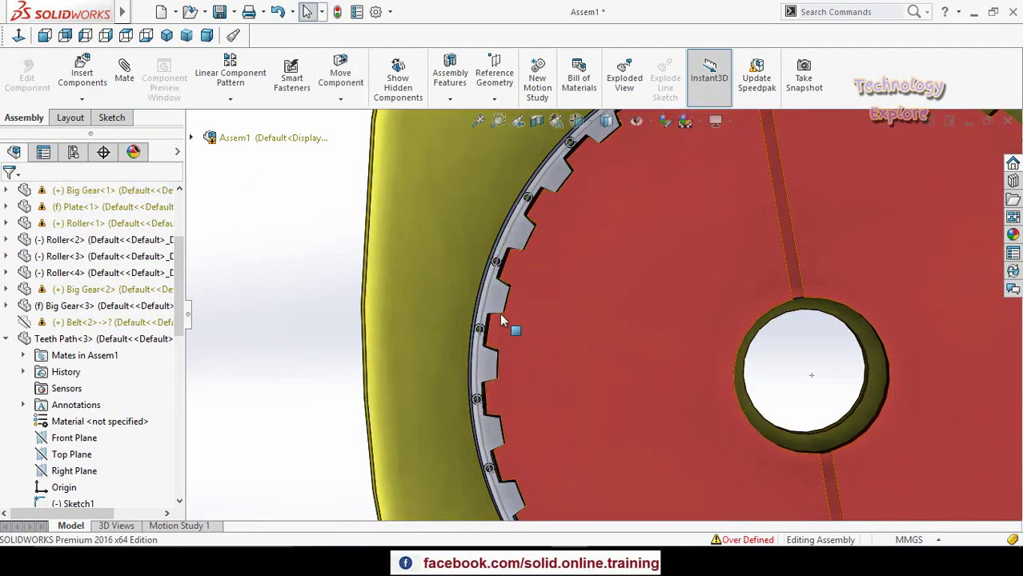
# Unsuppress the red gear's GearMate2, GearMate3, GearMate6 and GearMate7 mates.
pyautogui.click(580, 316)
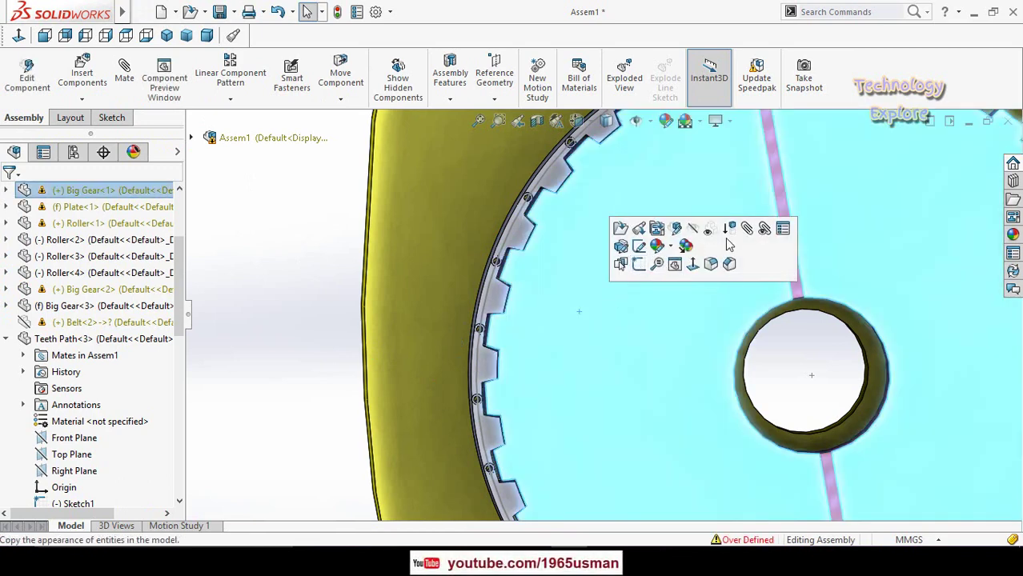
pyautogui.click(764, 230)
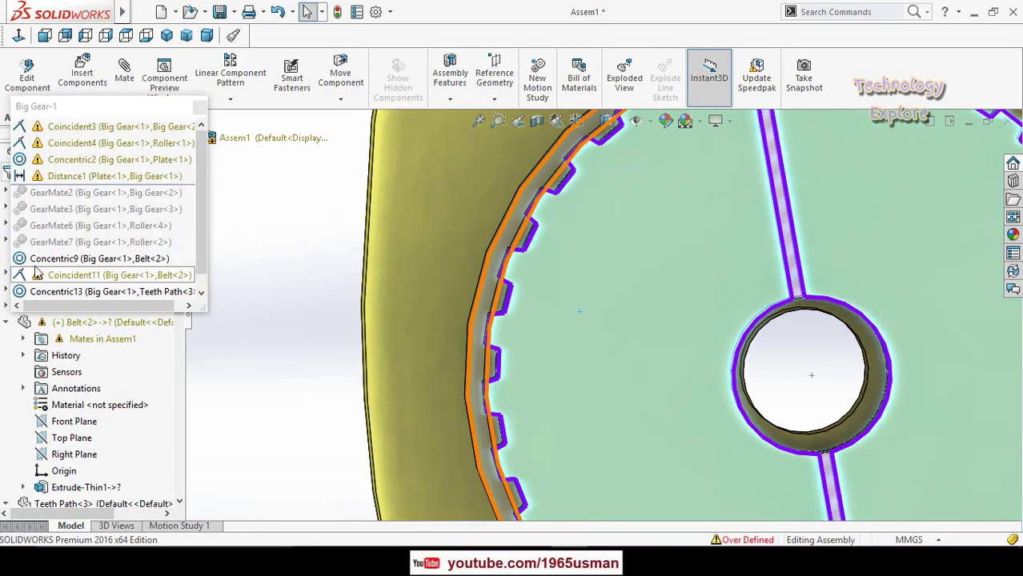
pyautogui.click(58, 193)
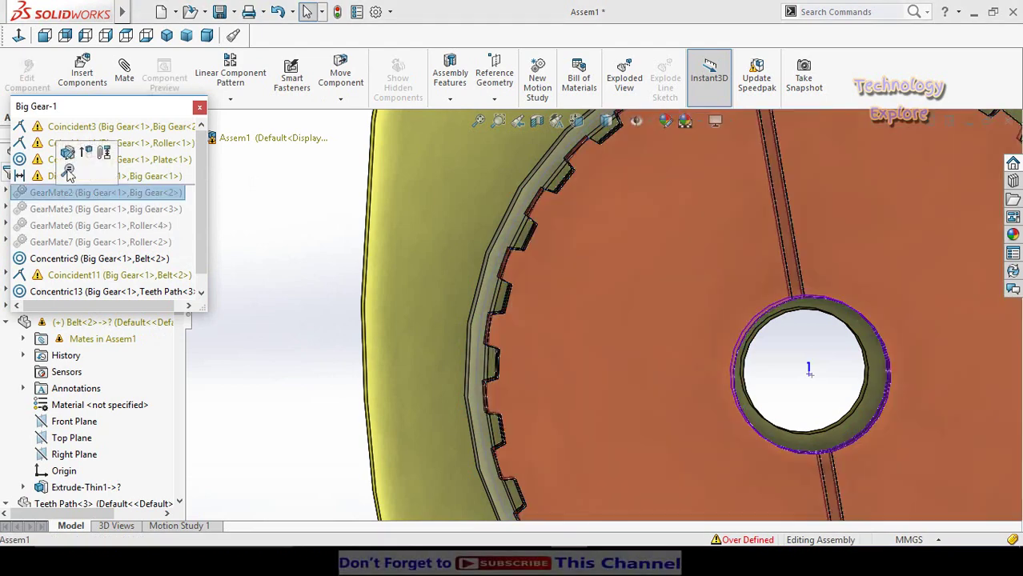
pyautogui.click(82, 210)
pyautogui.click(115, 174)
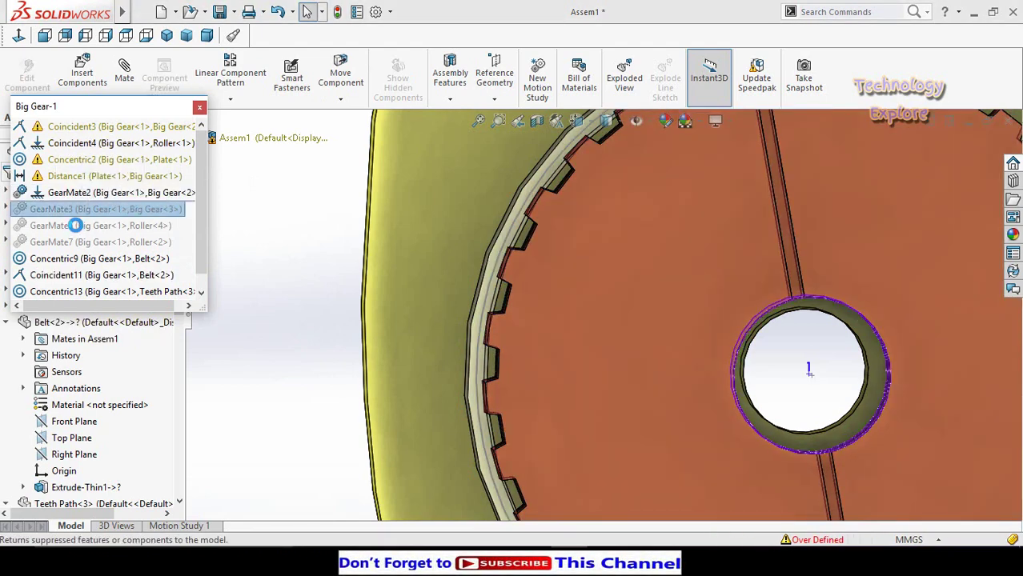
pyautogui.click(75, 225)
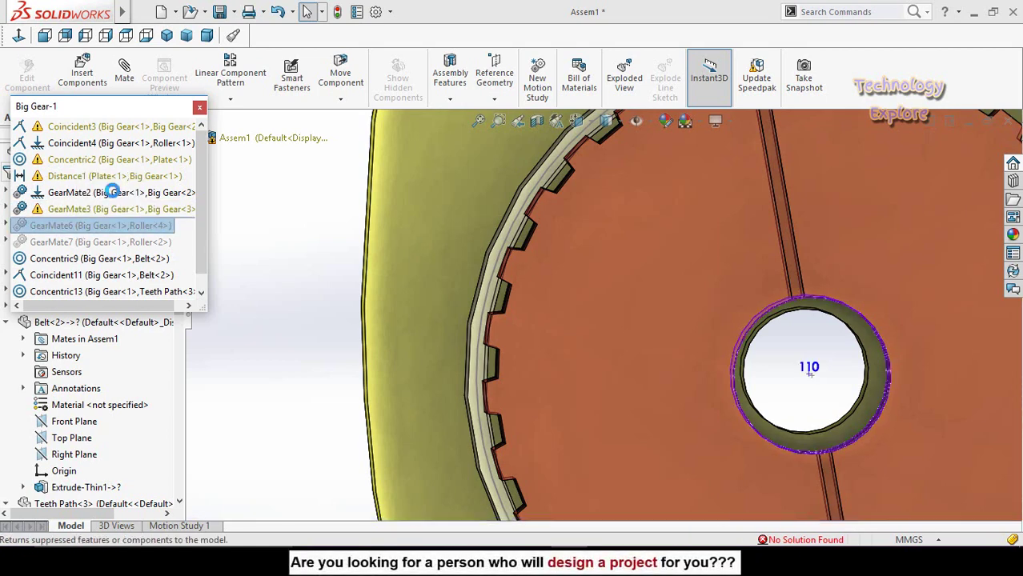
pyautogui.click(100, 242)
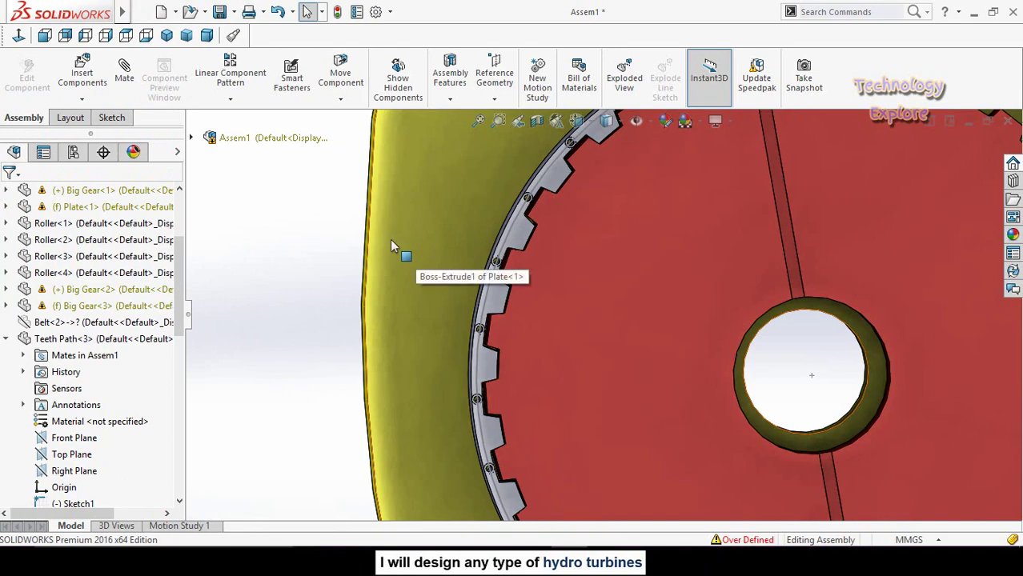
# Suppress the green gear's GearMate2 mate with the red gear.
pyautogui.scroll(10, 645, 319)
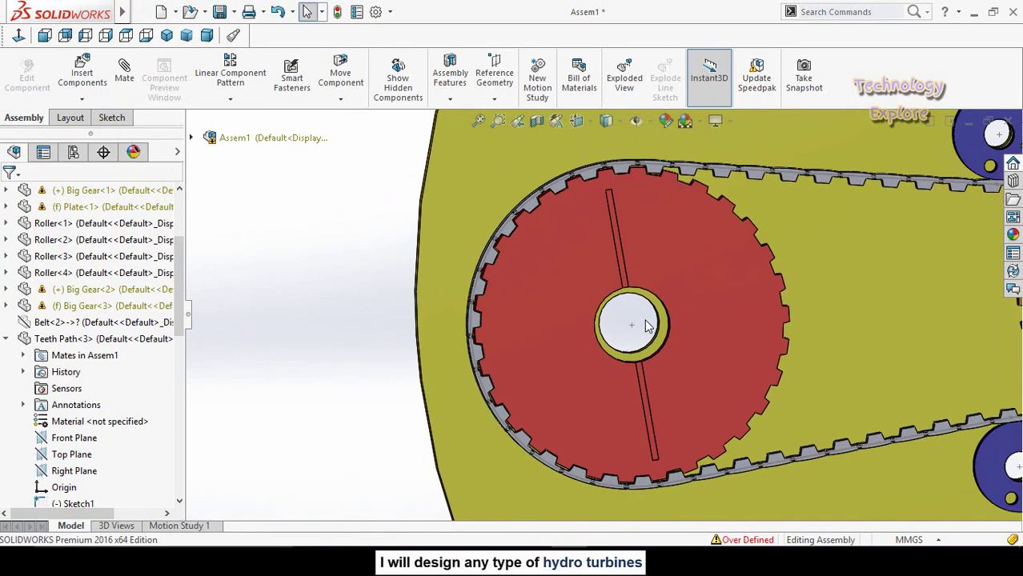
pyautogui.scroll(-10, 855, 343)
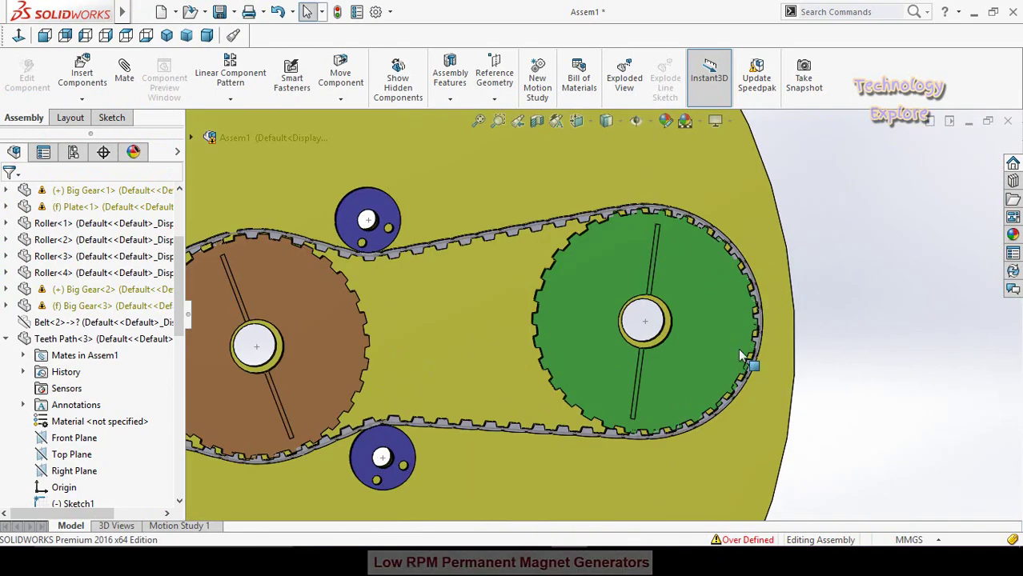
pyautogui.scroll(5, 538, 284)
pyautogui.scroll(-6, 552, 297)
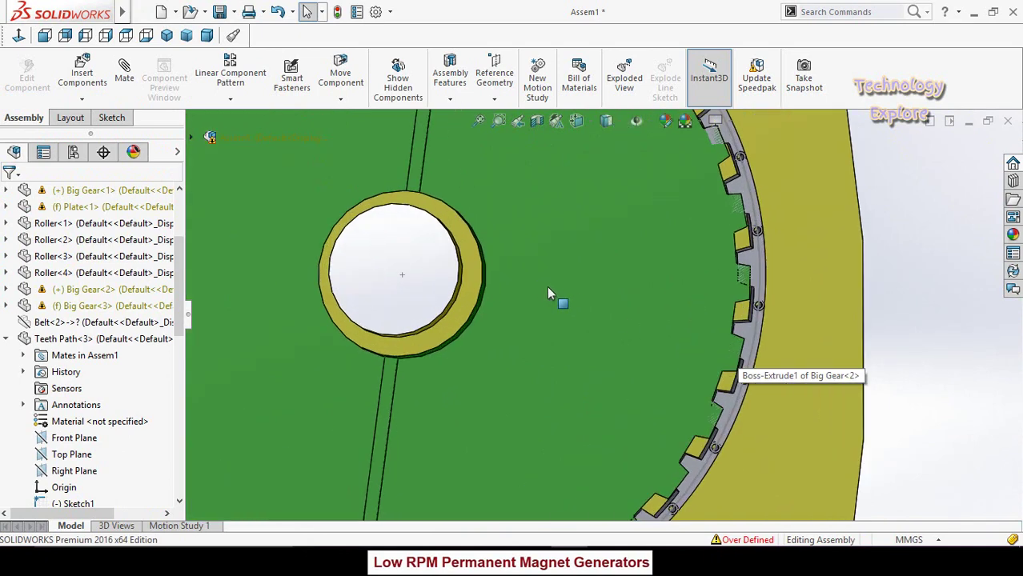
pyautogui.click(587, 283)
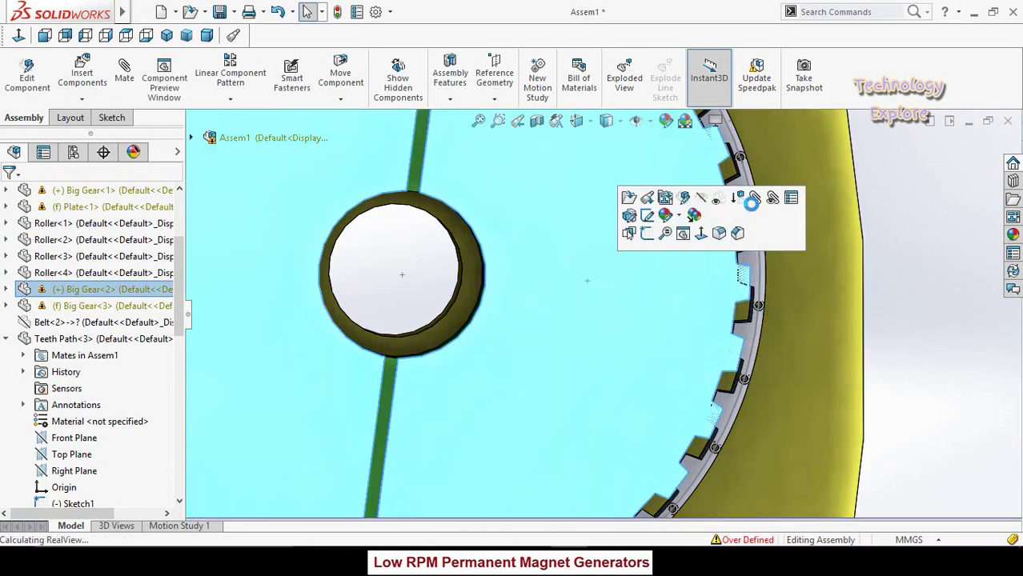
pyautogui.click(770, 202)
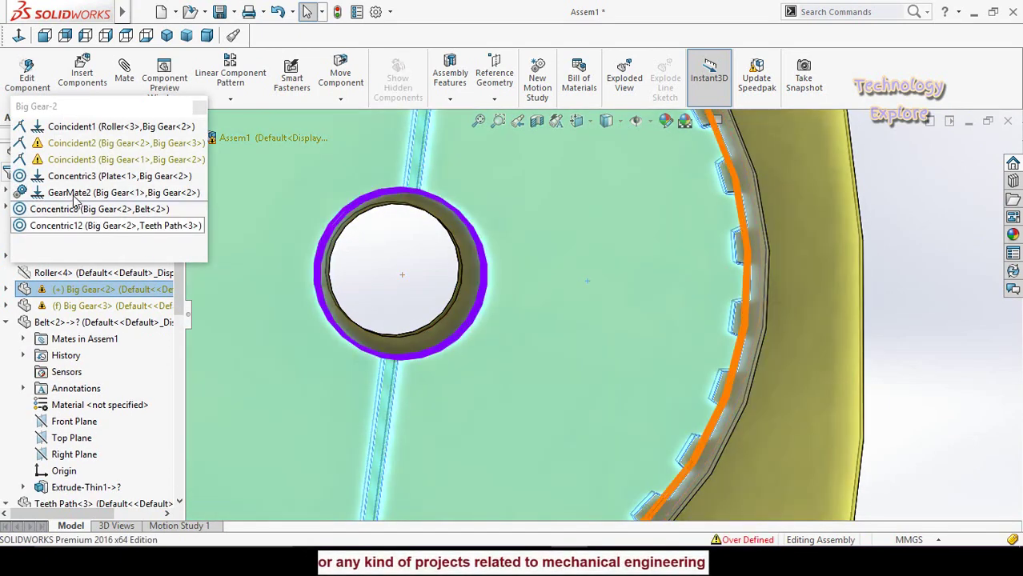
pyautogui.click(72, 199)
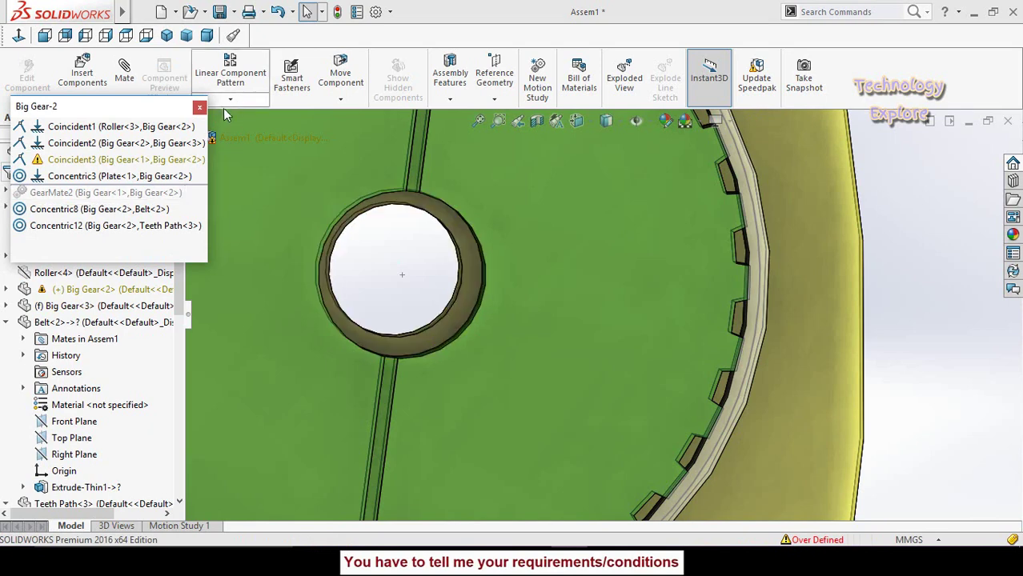
pyautogui.click(200, 106)
# Rotate the green gear slightly so its tooth gaps line up with the belt's teeth.
pyautogui.click(667, 238)
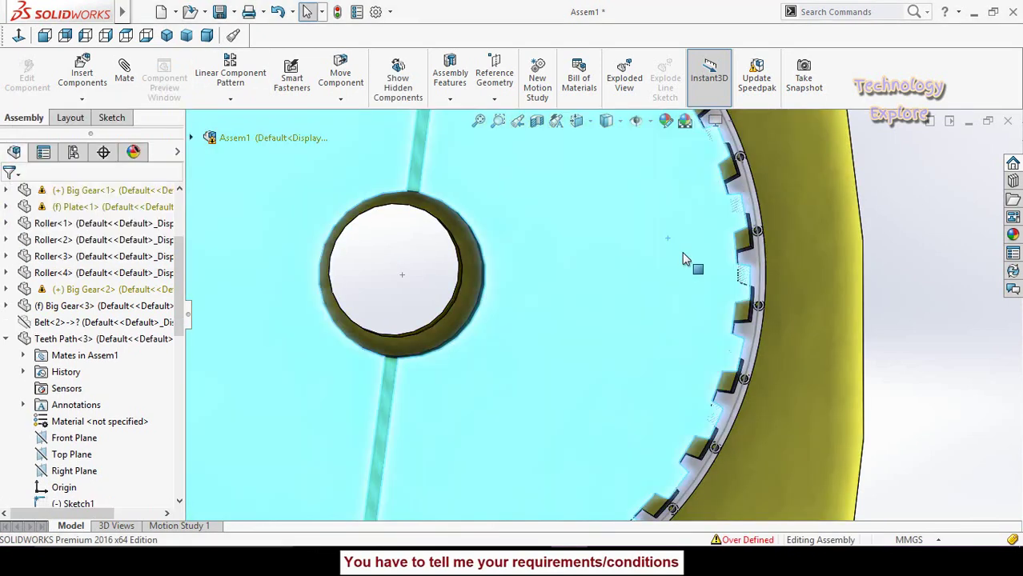
pyautogui.moveTo(696, 269); pyautogui.dragTo(700, 274)
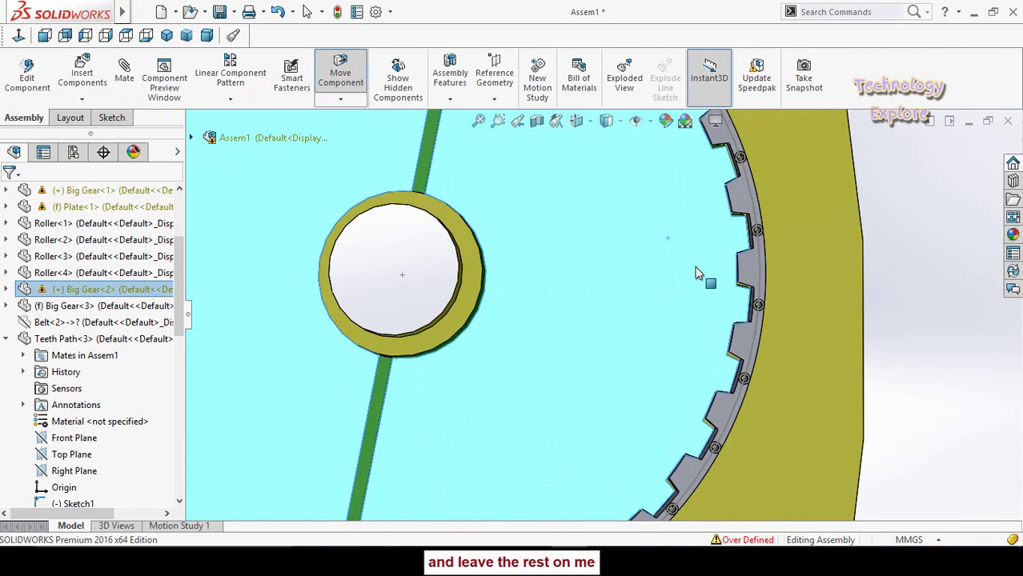
pyautogui.moveTo(745, 313); pyautogui.dragTo(663, 374)
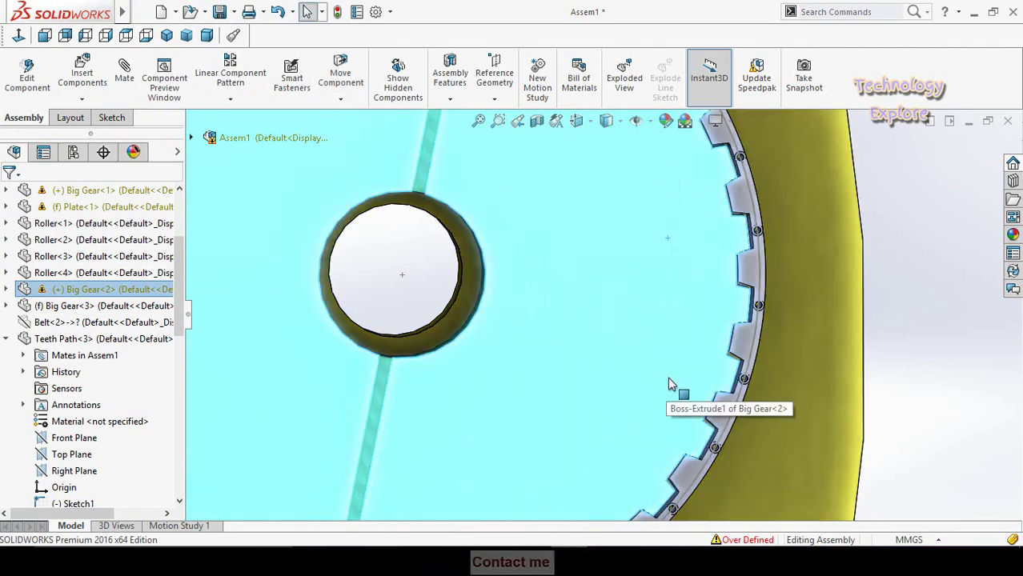
pyautogui.click(918, 312)
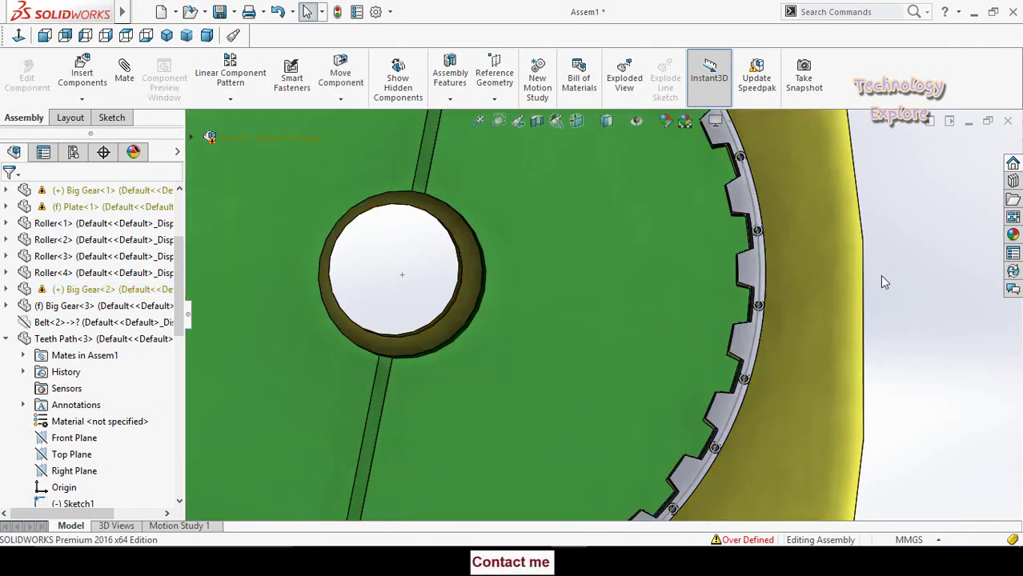
# Unsuppress the green gear's GearMate2 mate with the red gear.
pyautogui.click(626, 277)
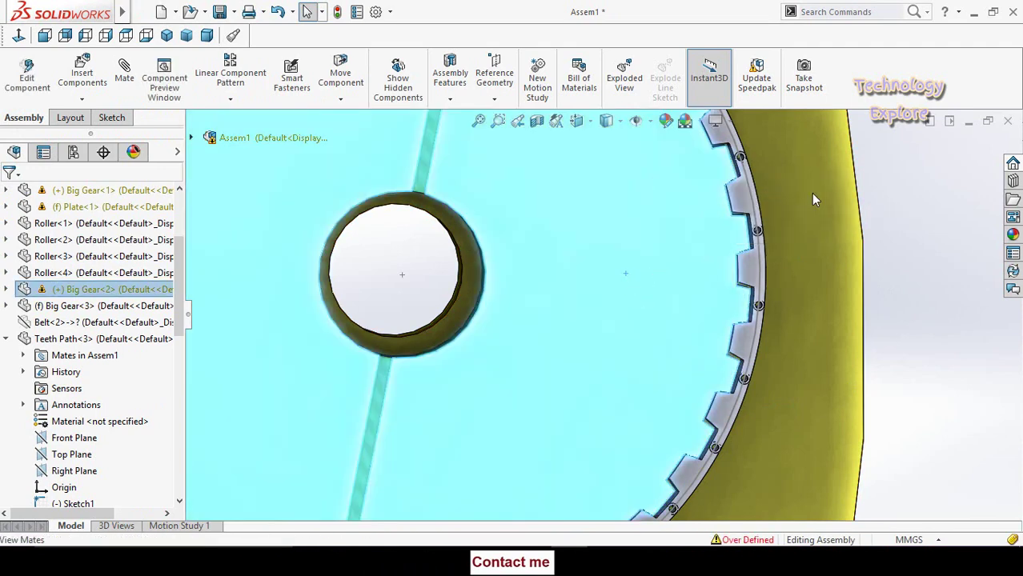
pyautogui.click(810, 199)
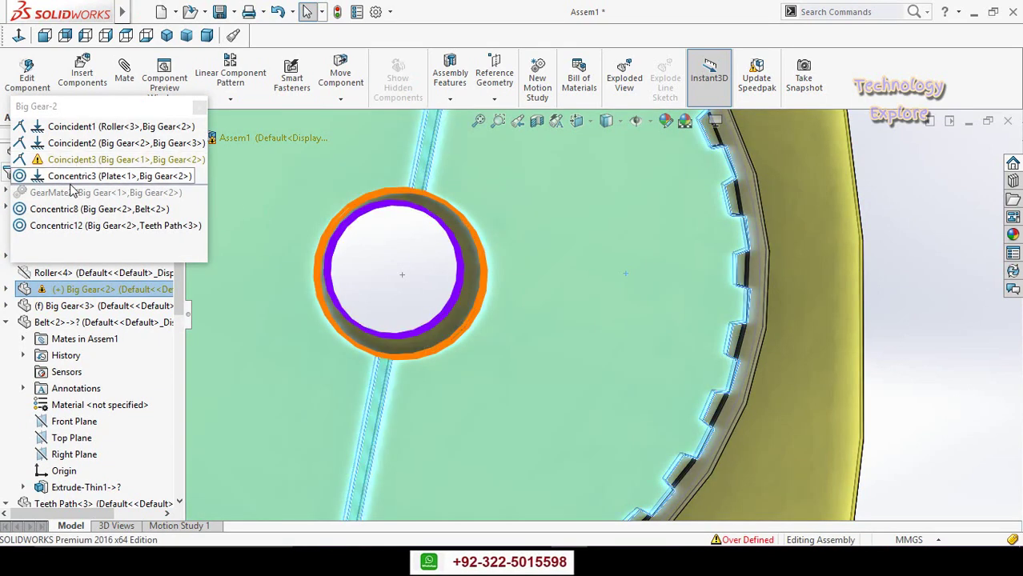
pyautogui.click(72, 192)
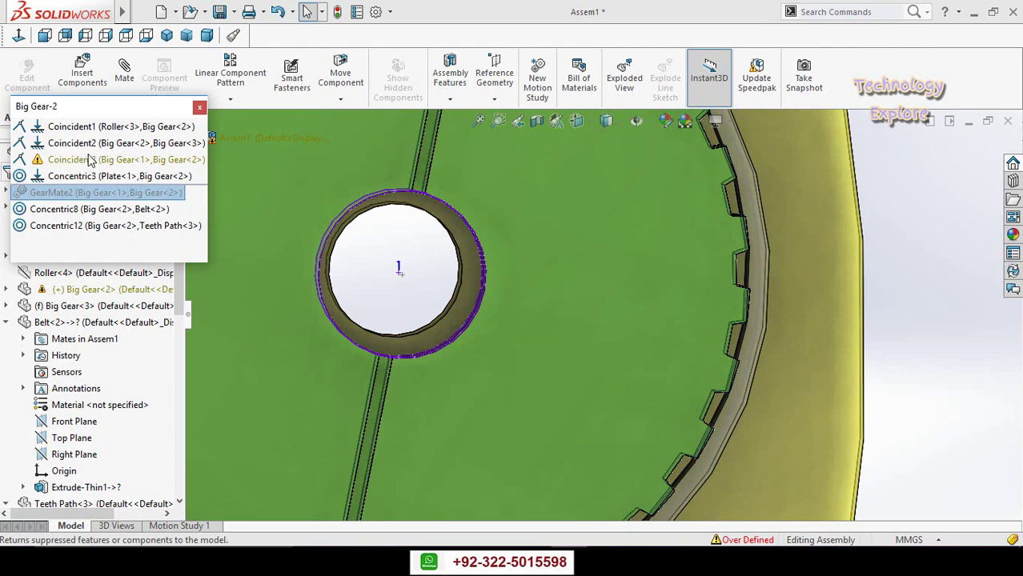
pyautogui.click(218, 220)
pyautogui.click(199, 107)
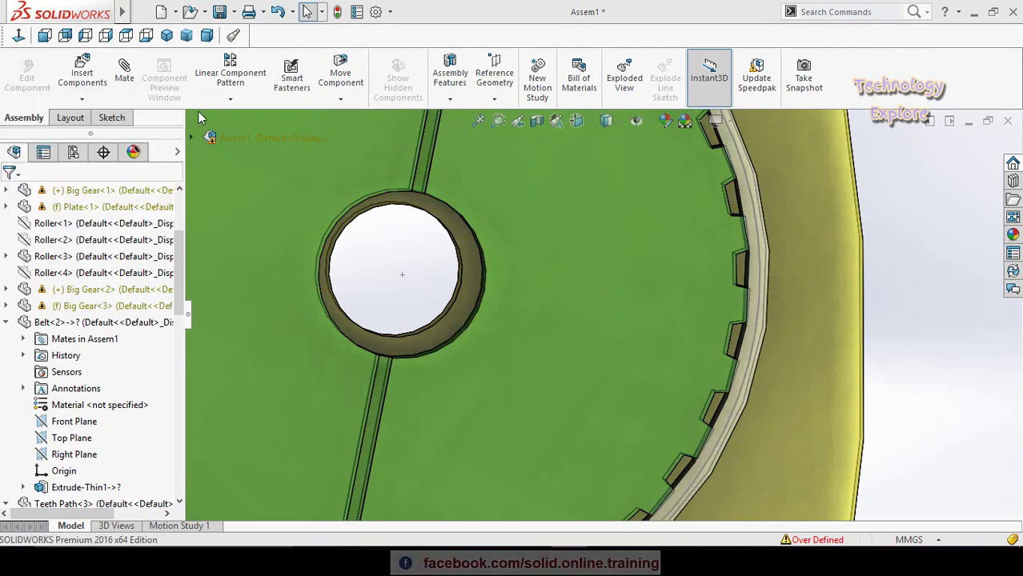
# Check the brown gear's fit against the belt teeth and set that fixed gear to float.
pyautogui.scroll(3, 512, 291)
pyautogui.scroll(6, 513, 289)
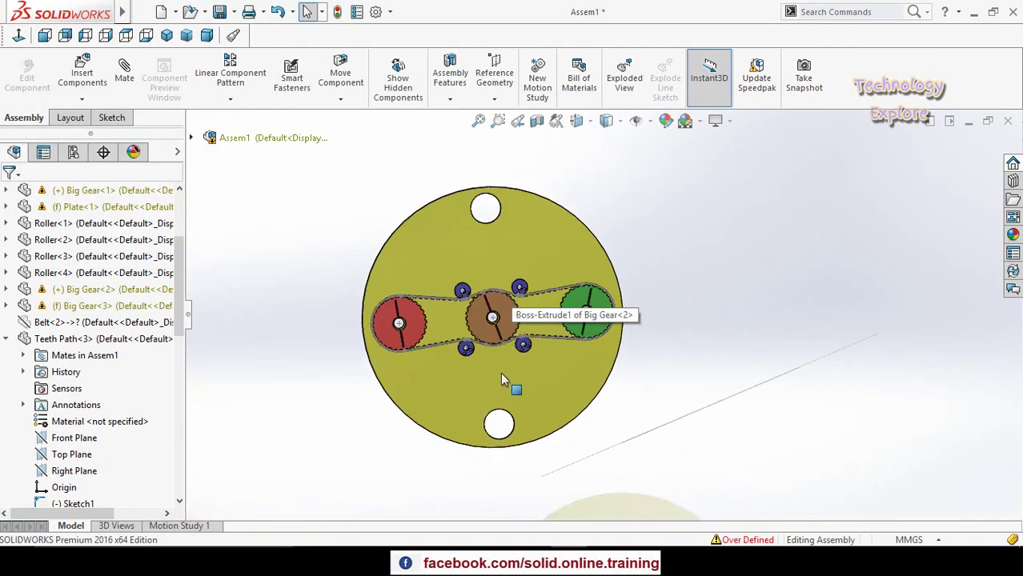
pyautogui.scroll(-5, 493, 367)
pyautogui.scroll(-4, 609, 163)
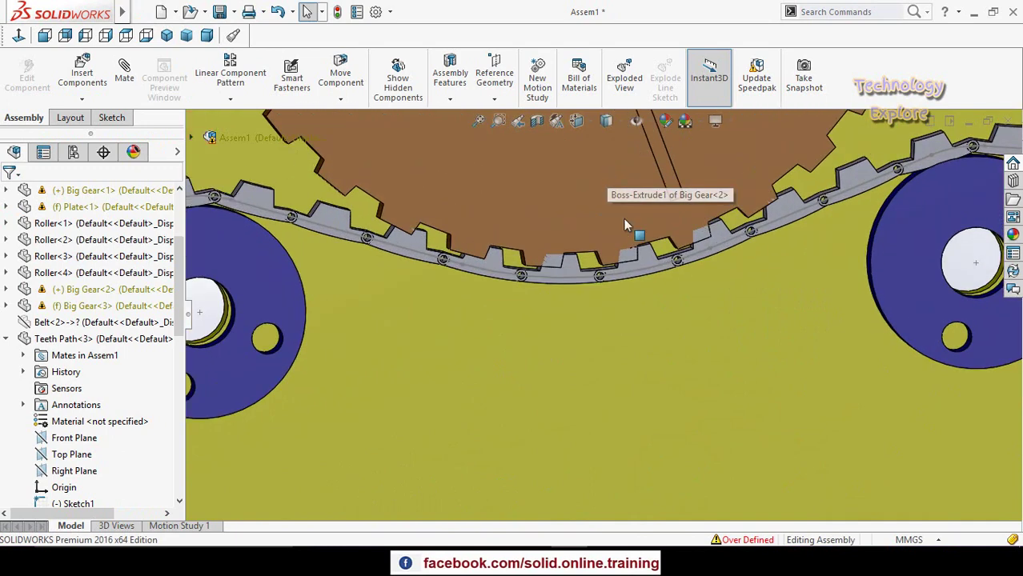
pyautogui.scroll(1, 609, 232)
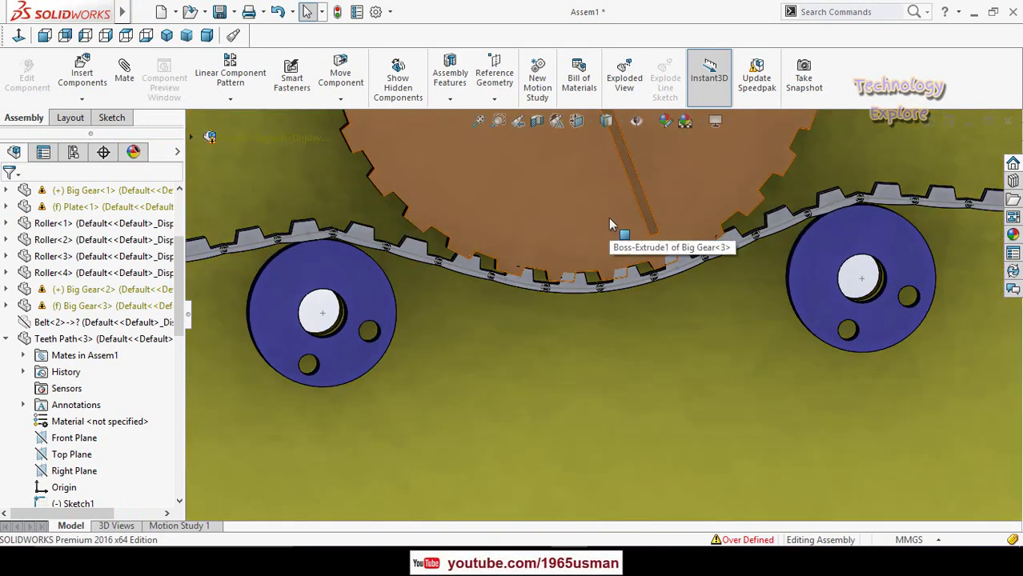
pyautogui.rightClick(550, 201)
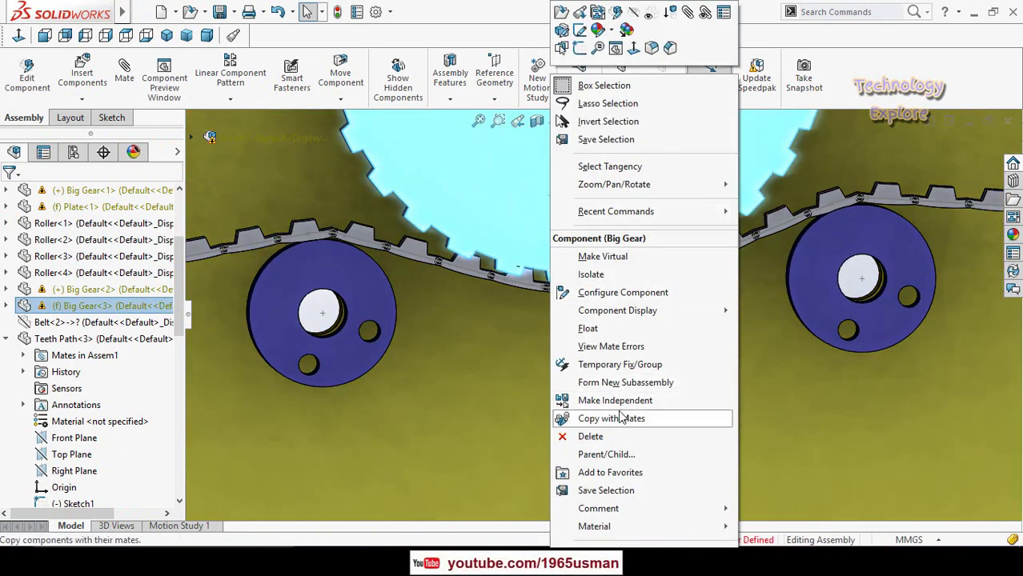
pyautogui.click(589, 328)
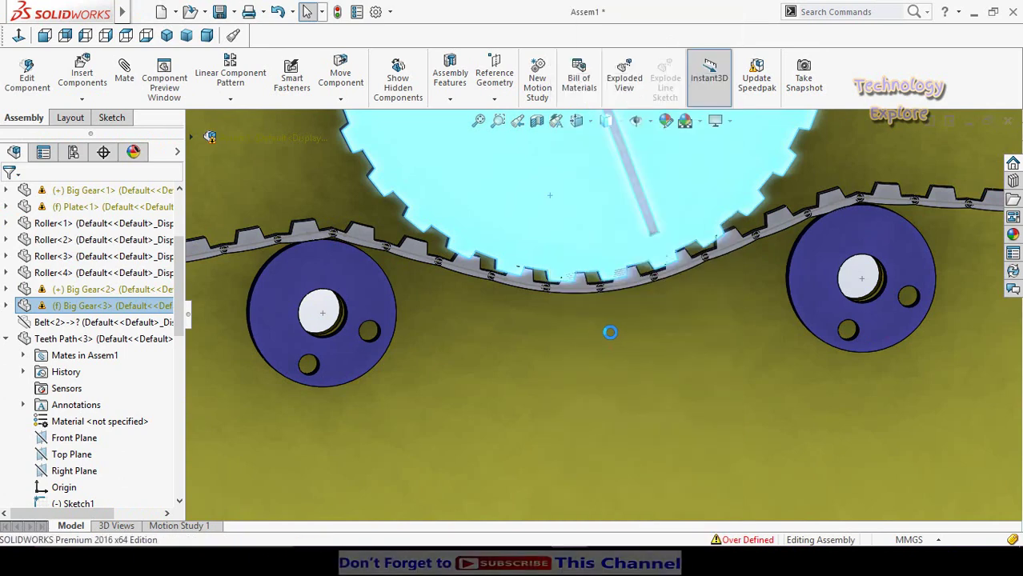
# Suppress the brown gear's GearMate3 mate with the red gear.
pyautogui.click(584, 213)
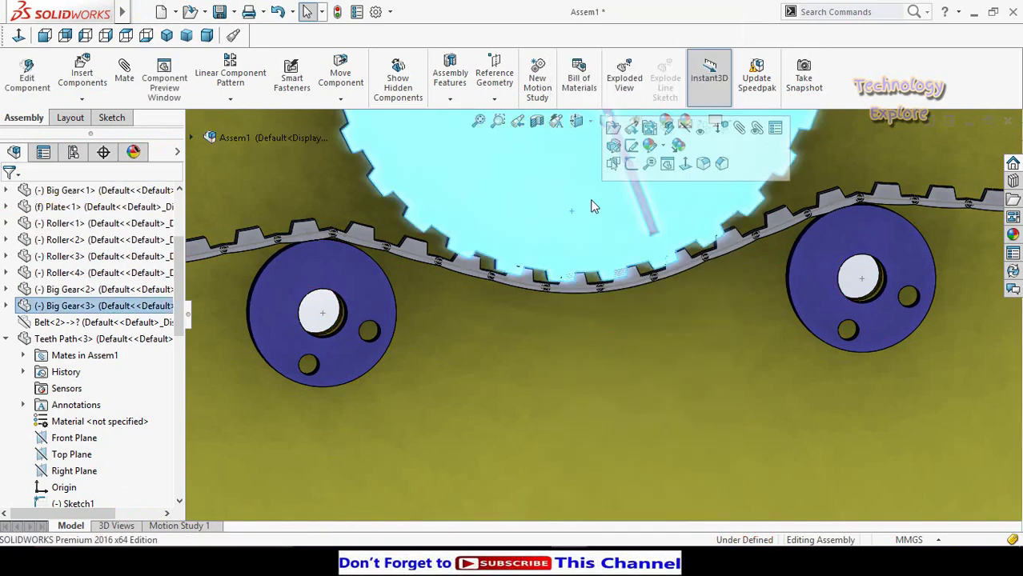
pyautogui.click(756, 130)
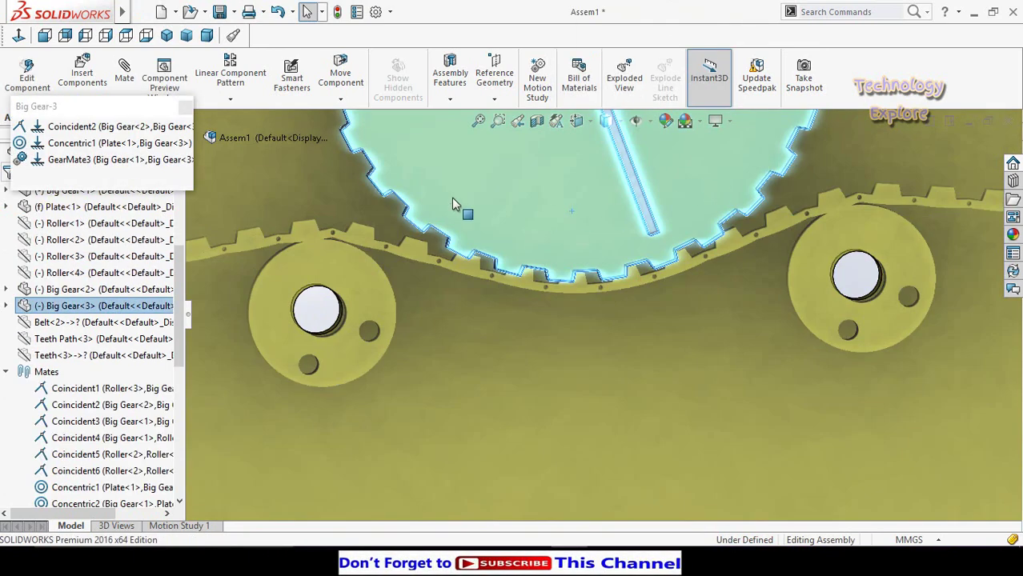
pyautogui.click(64, 160)
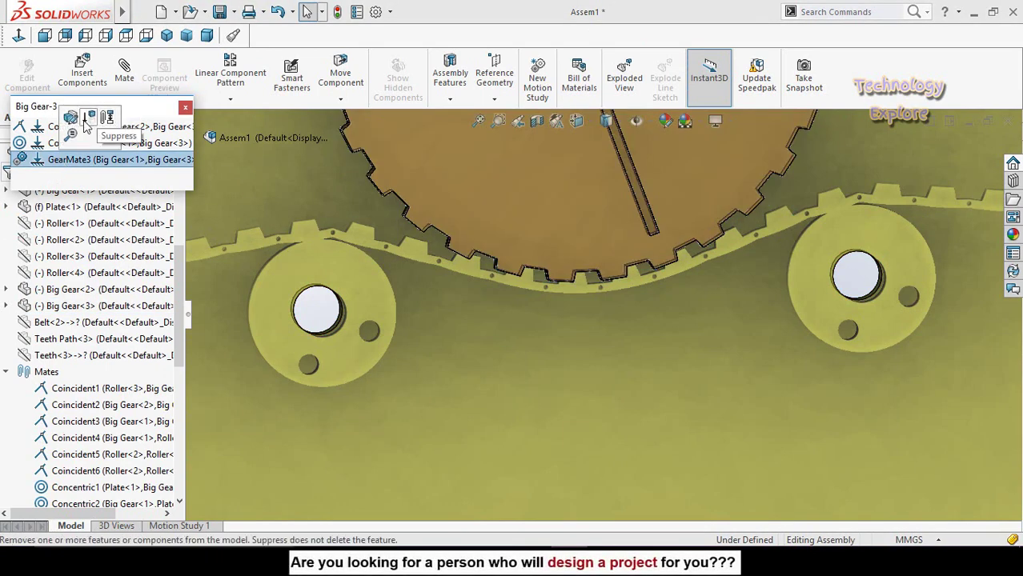
pyautogui.click(185, 108)
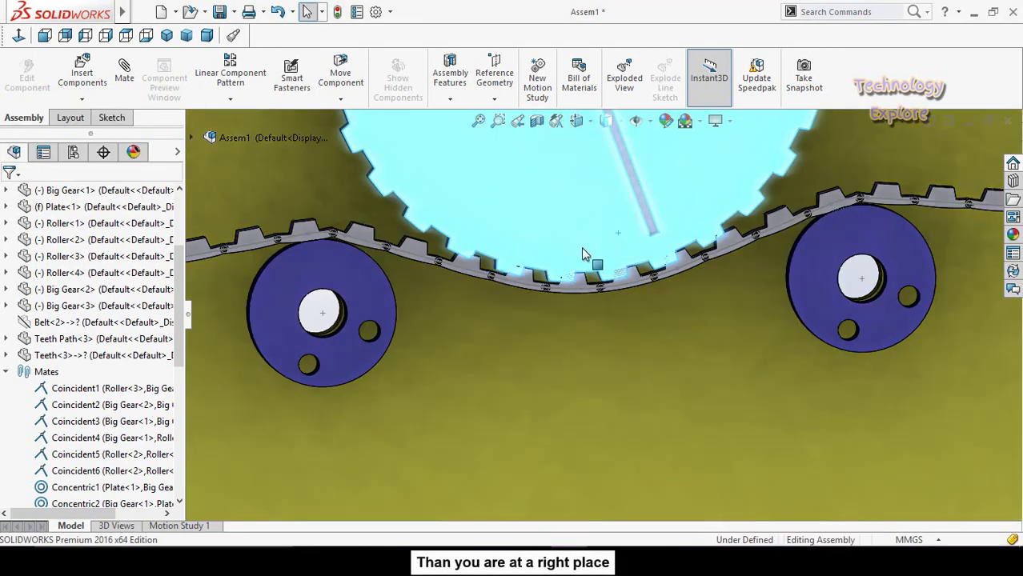
# Rotate the brown gear slightly so its tooth gaps line up with the belt's teeth, and fix it in place.
pyautogui.moveTo(583, 254); pyautogui.dragTo(553, 273)
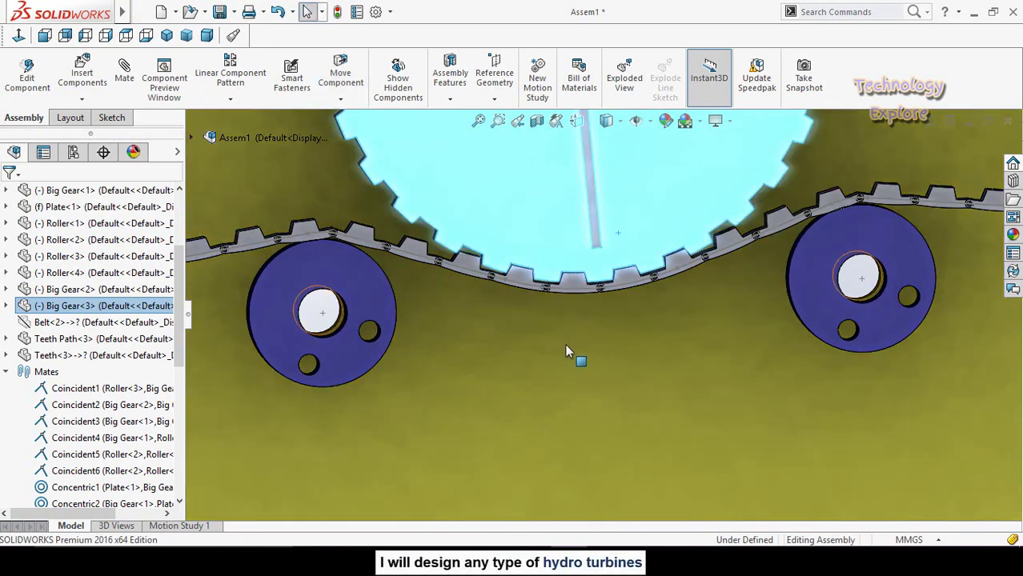
pyautogui.click(563, 346)
pyautogui.rightClick(492, 186)
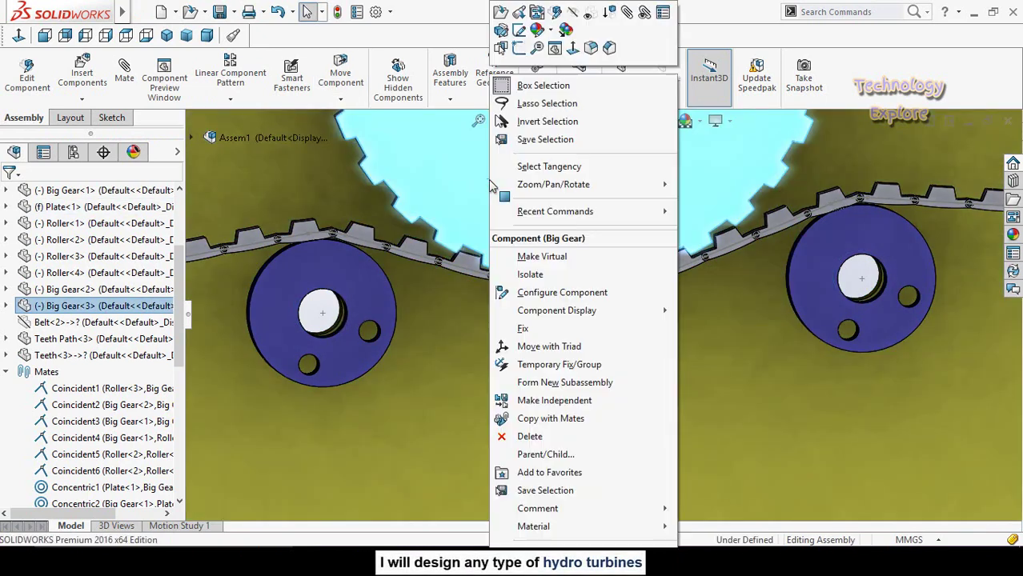
pyautogui.click(550, 330)
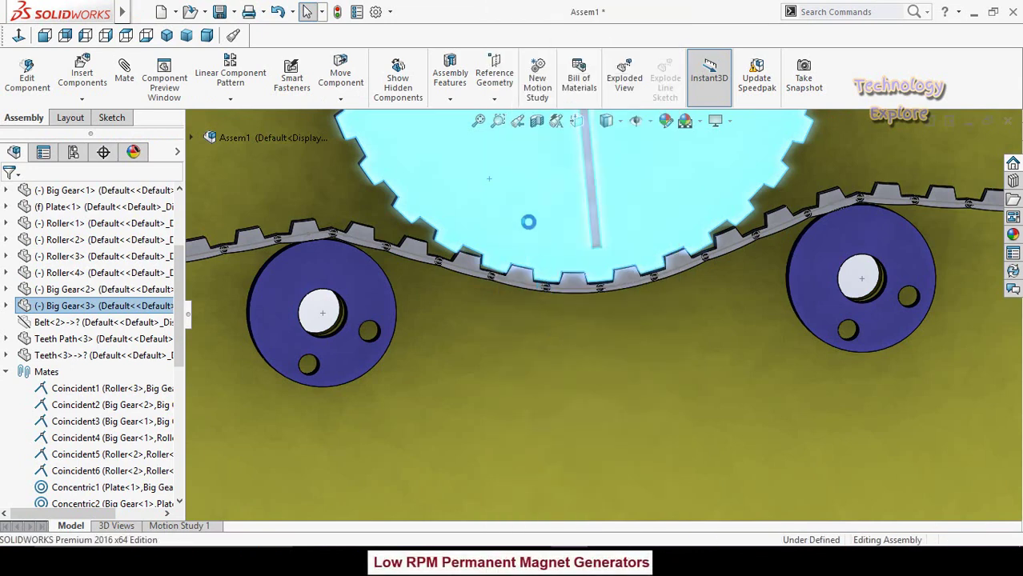
# Unsuppress the brown gear's GearMate3 mate with the red gear.
pyautogui.click(528, 221)
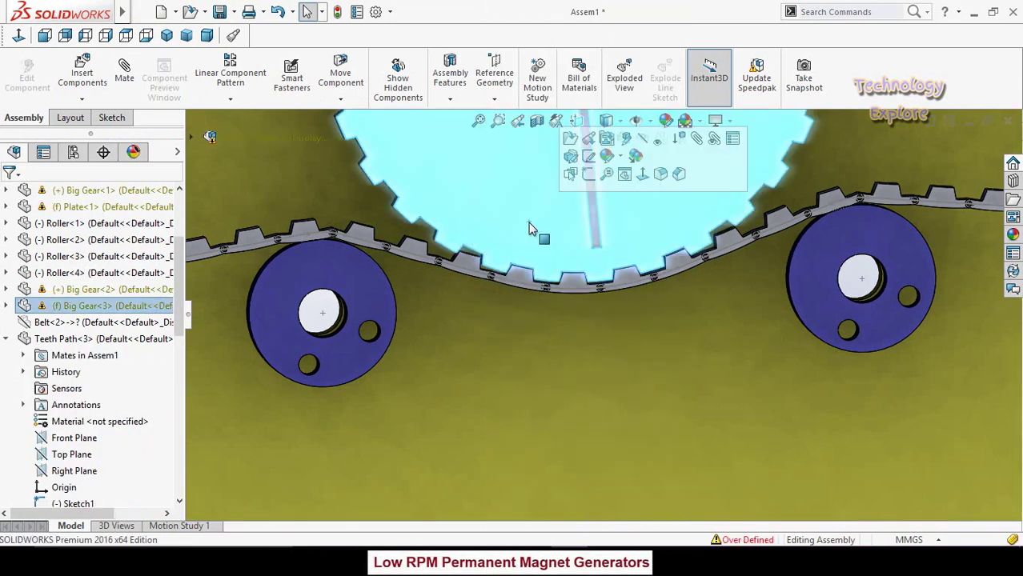
pyautogui.click(714, 141)
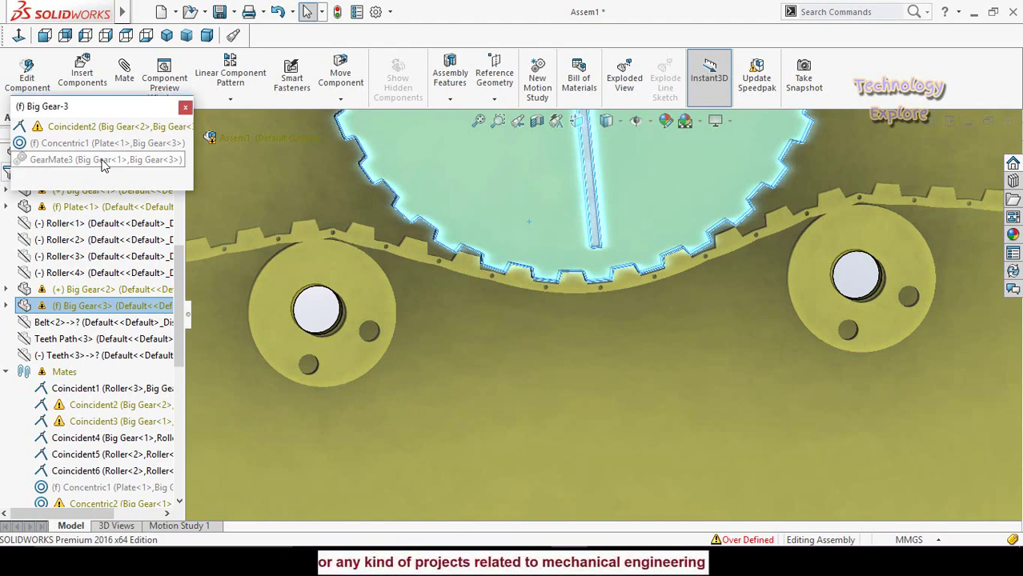
pyautogui.click(104, 165)
pyautogui.click(131, 120)
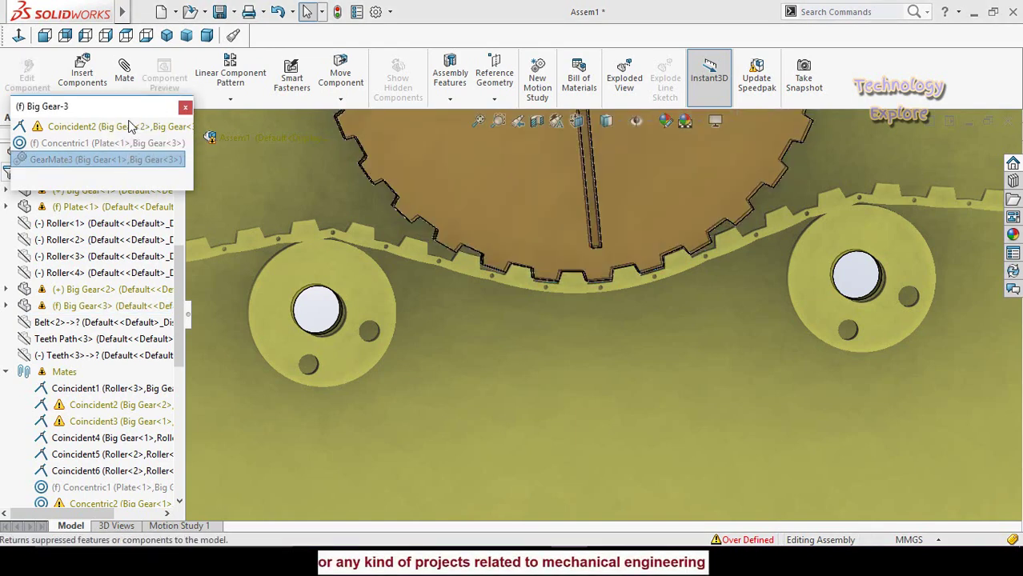
pyautogui.click(184, 108)
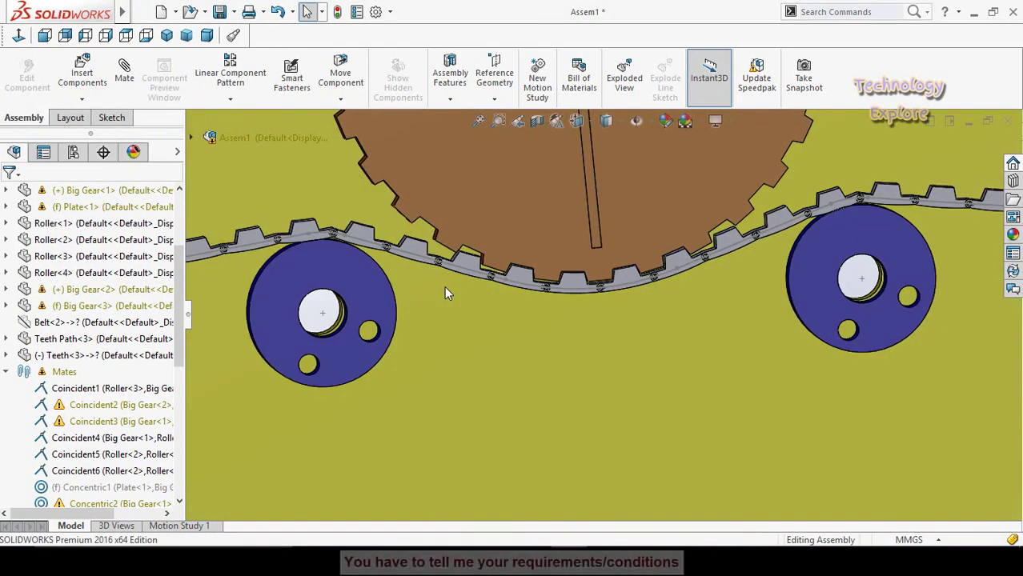
# Set the fixed round plate to float.
pyautogui.press('f')
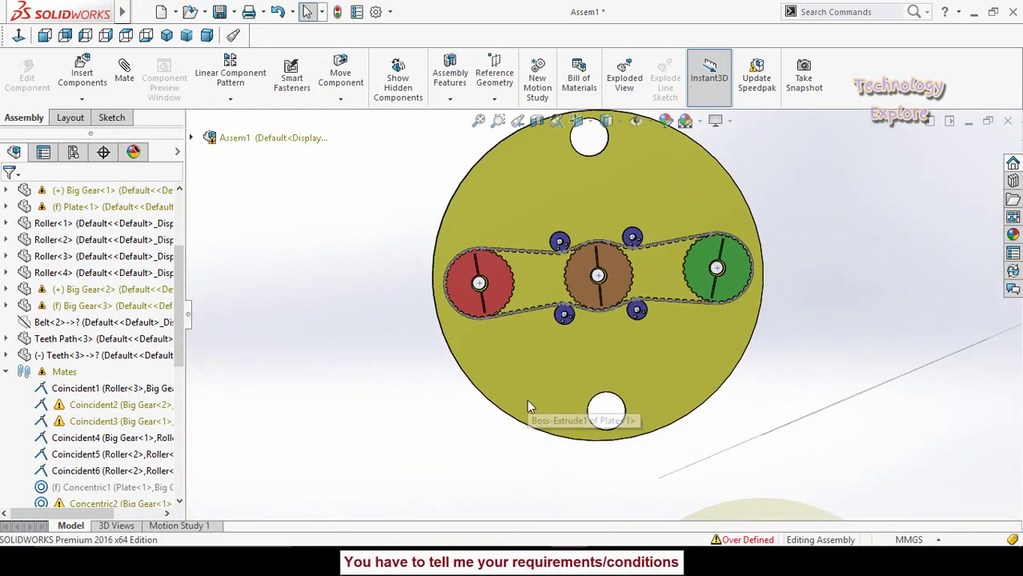
pyautogui.click(522, 215)
pyautogui.rightClick(522, 216)
pyautogui.click(574, 319)
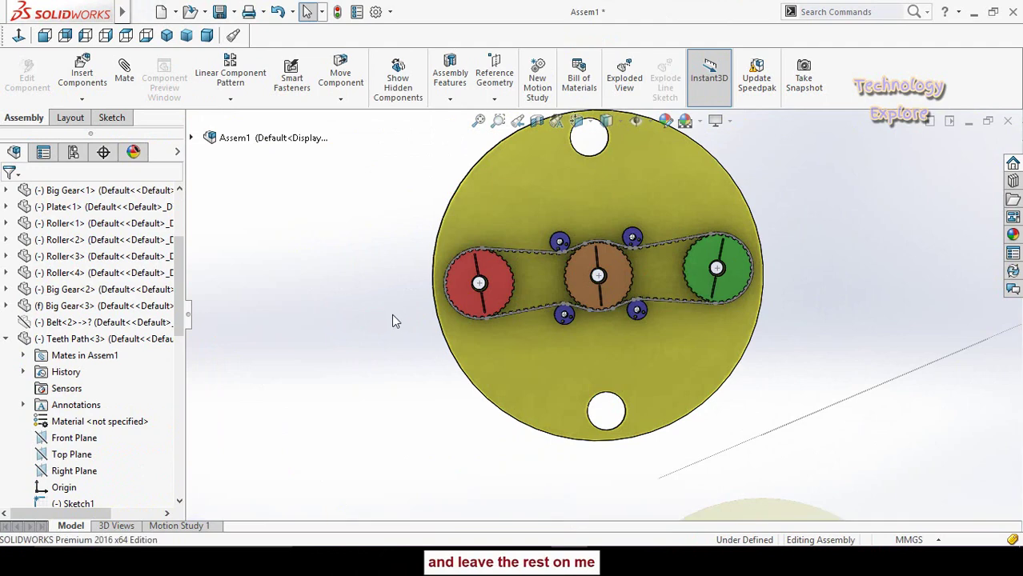
# Show the hidden Belt component and hide the Teeth Path component.
pyautogui.click(29, 322)
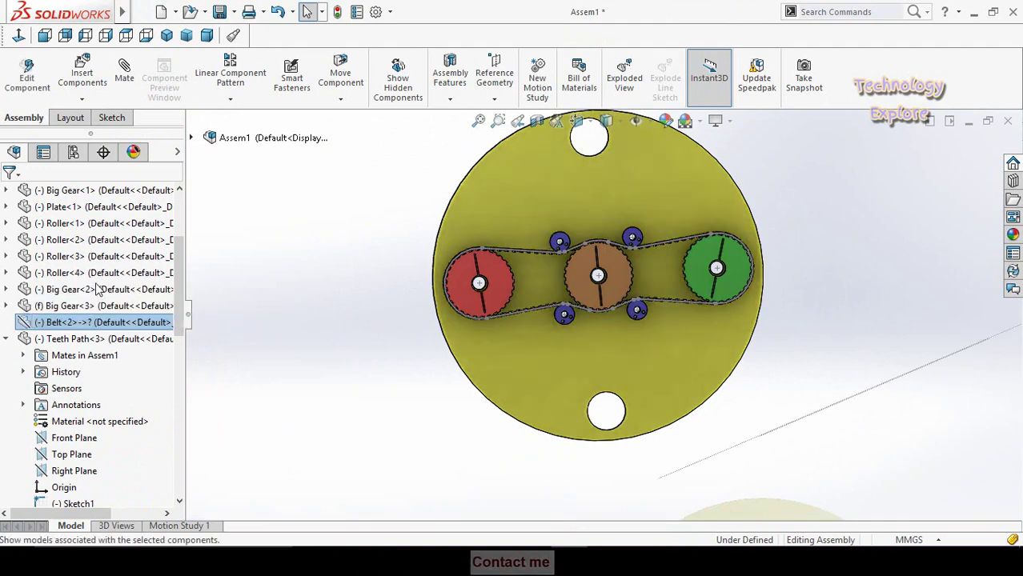
pyautogui.scroll(-10, 2, 344)
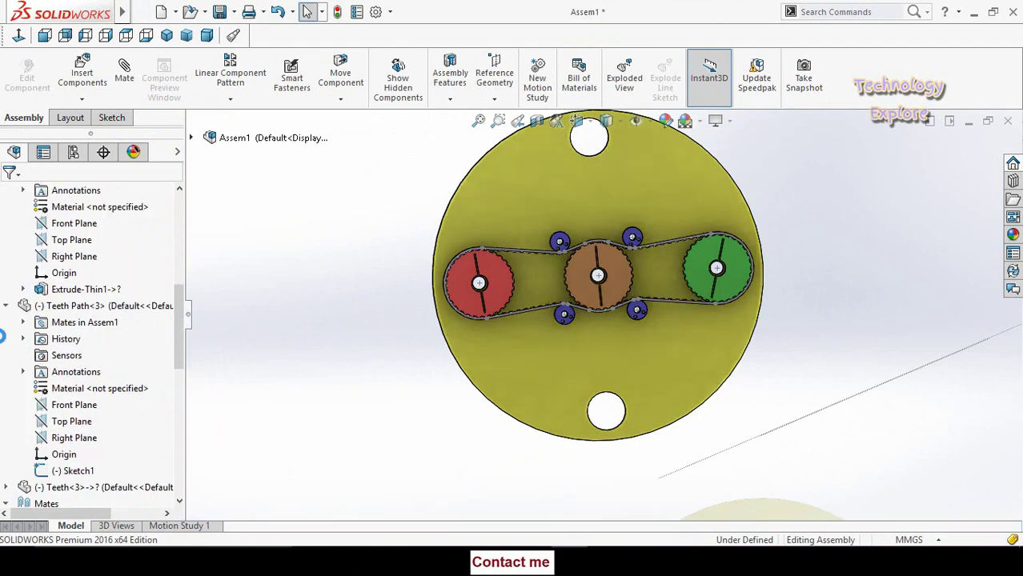
pyautogui.scroll(-3, 1, 344)
pyautogui.scroll(7, 2, 344)
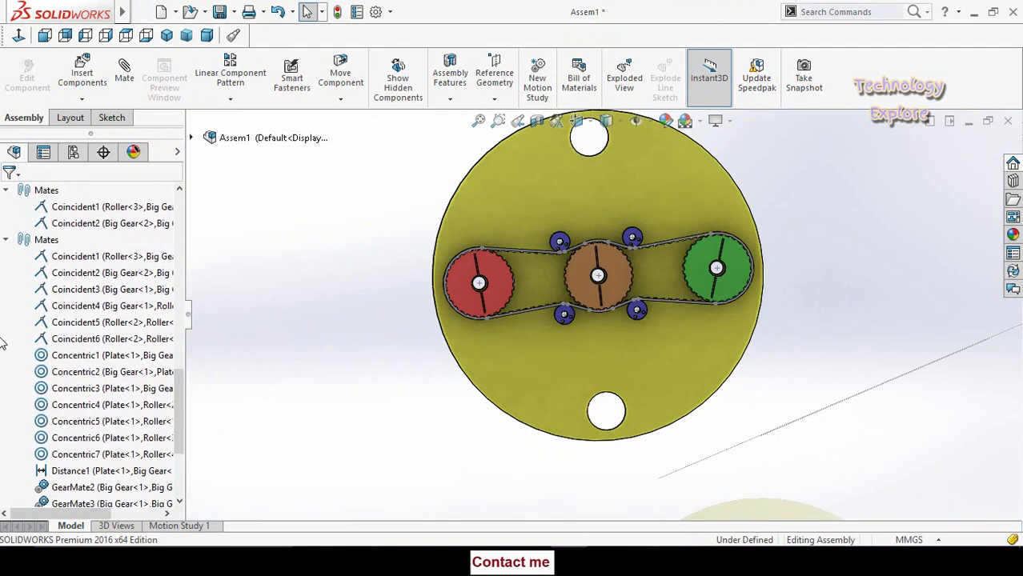
pyautogui.scroll(2, 3, 373)
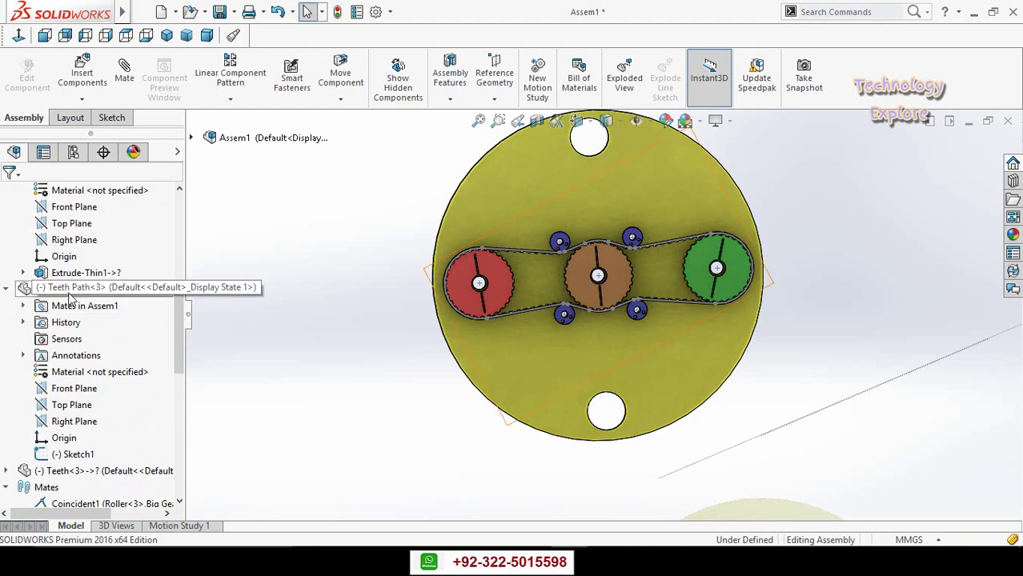
pyautogui.scroll(-6, 478, 276)
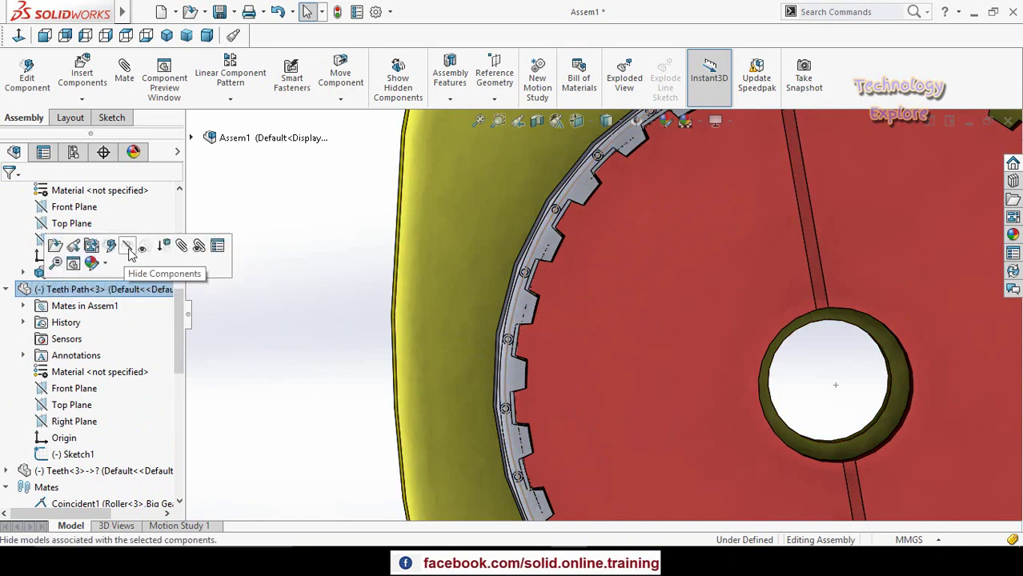
pyautogui.click(128, 248)
pyautogui.click(318, 330)
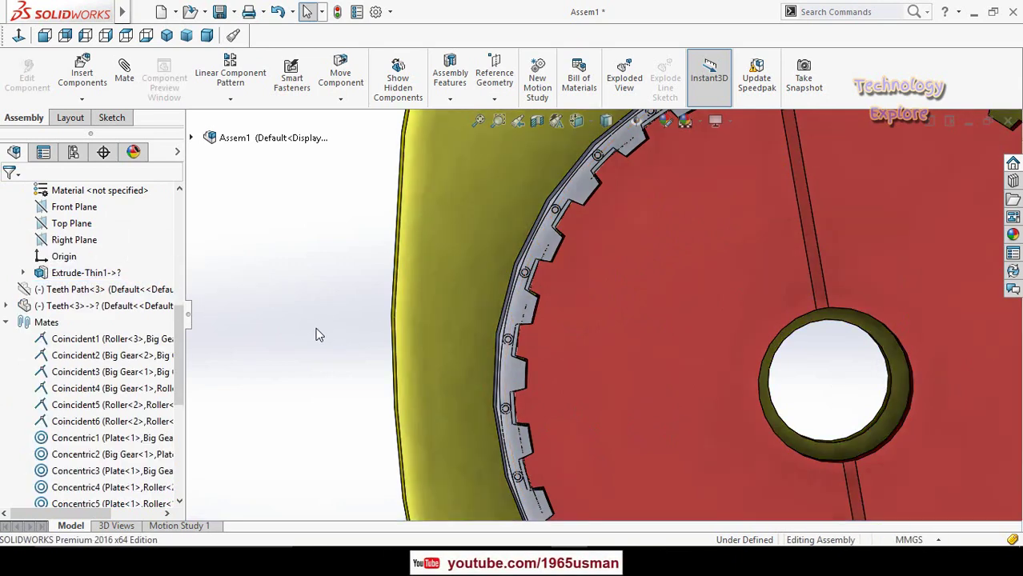
pyautogui.scroll(12, 346, 249)
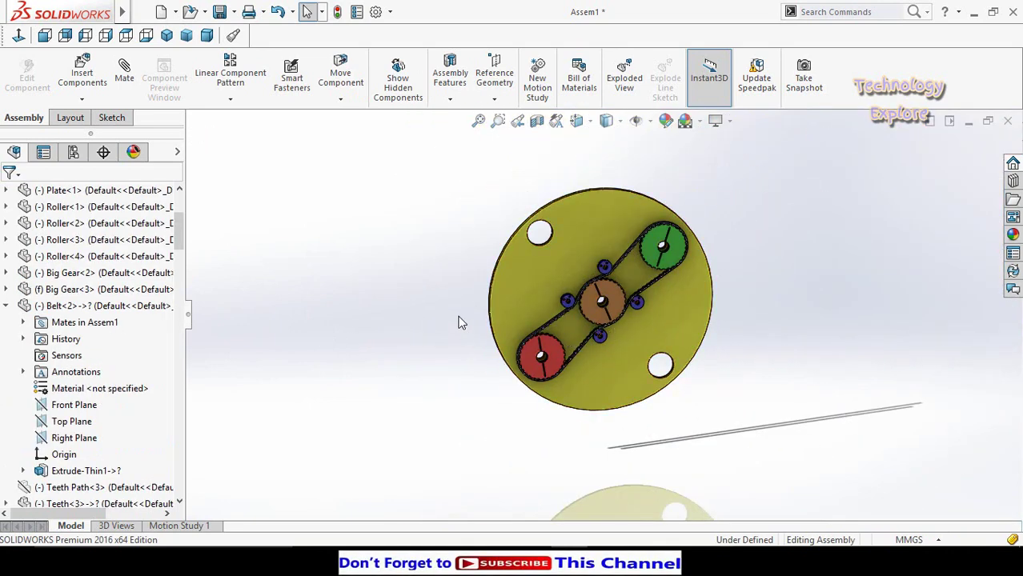
pyautogui.scroll(-3, 609, 336)
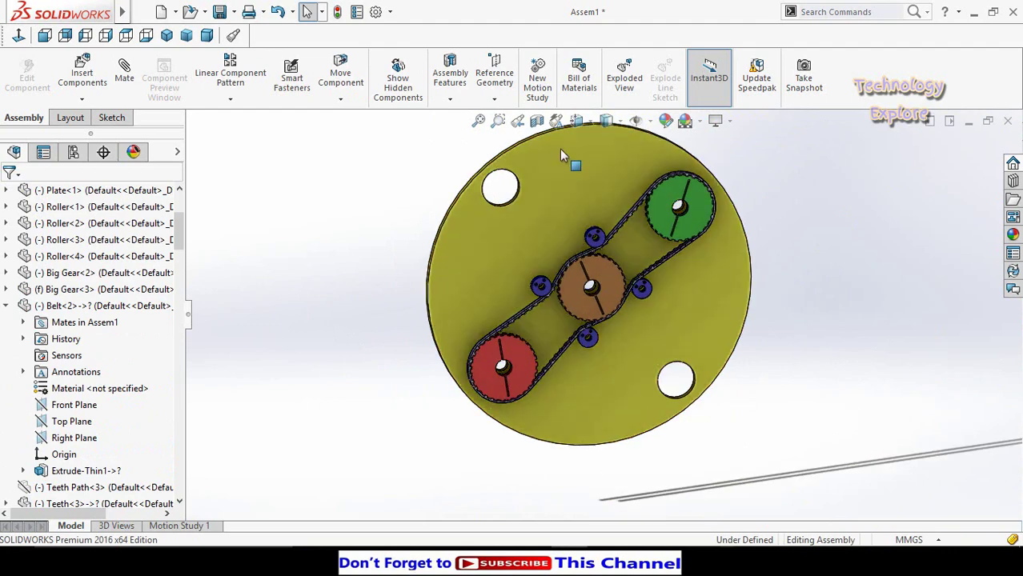
pyautogui.scroll(-2, 608, 341)
pyautogui.scroll(-3, 592, 297)
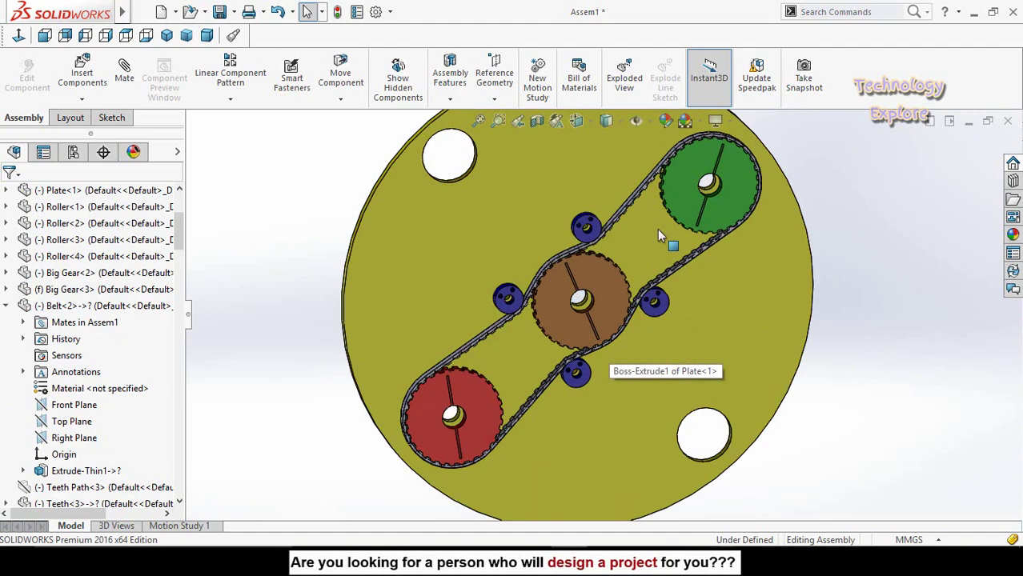